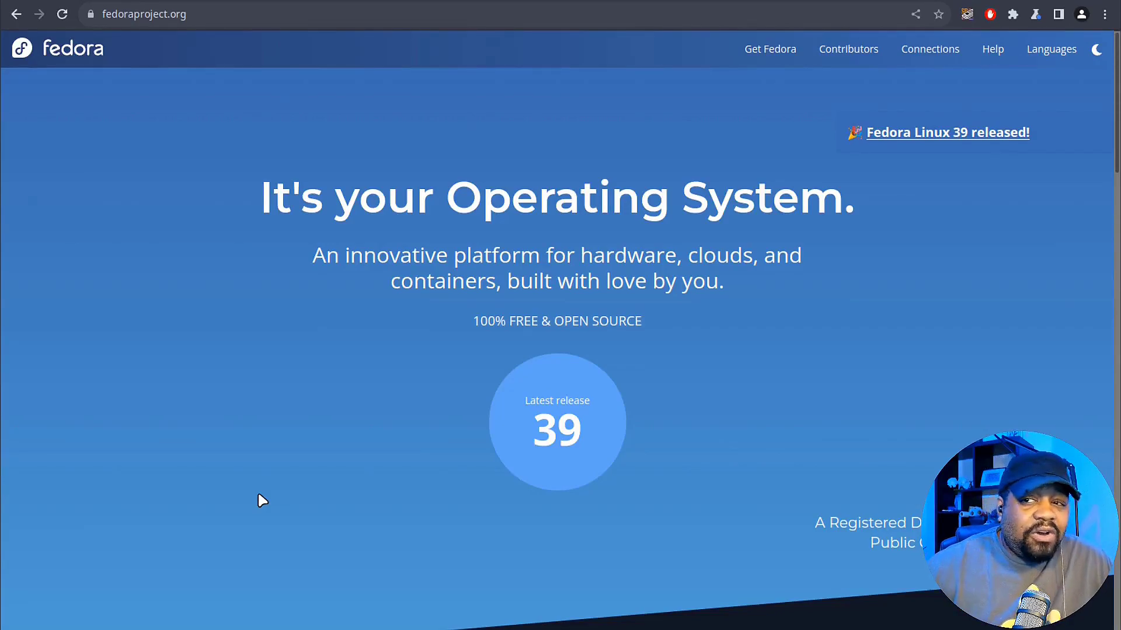
# Scroll past the Workstation, Server, IoT, Cloud and CoreOS cards to 'Want more Fedora options?'.
pyautogui.scroll(-8, 308, 490)
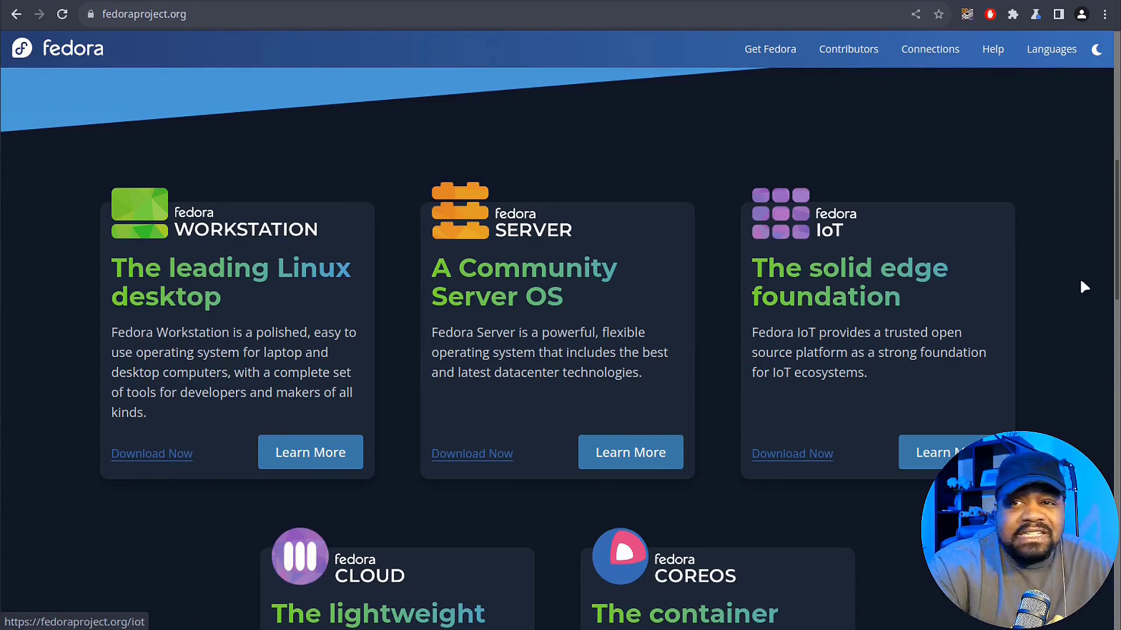
pyautogui.scroll(-6, 819, 287)
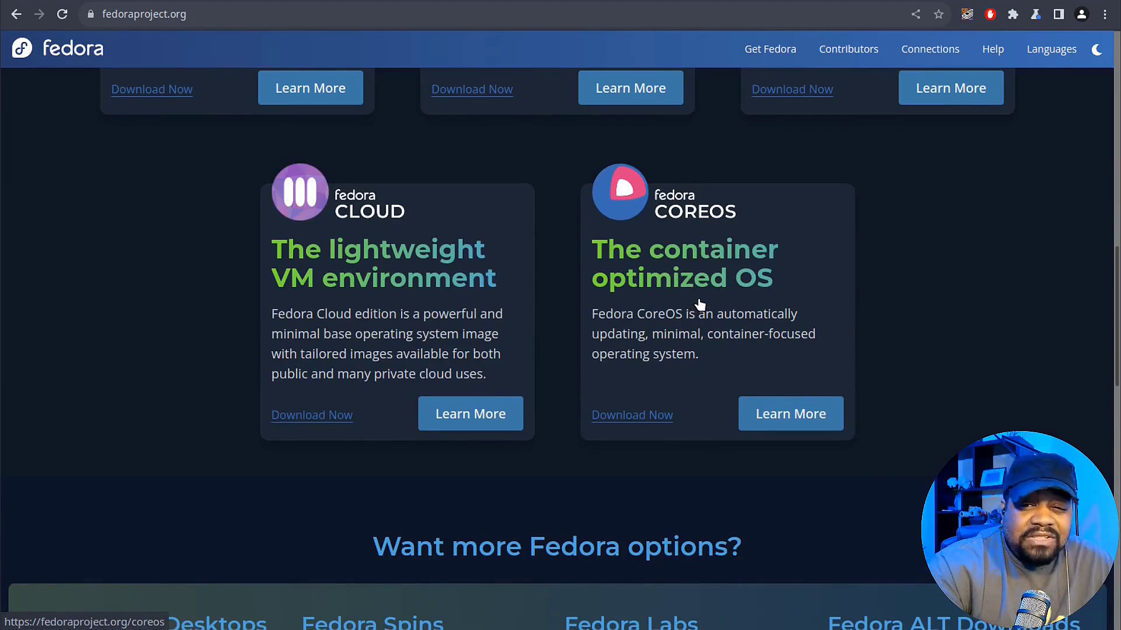
pyautogui.scroll(3, 661, 292)
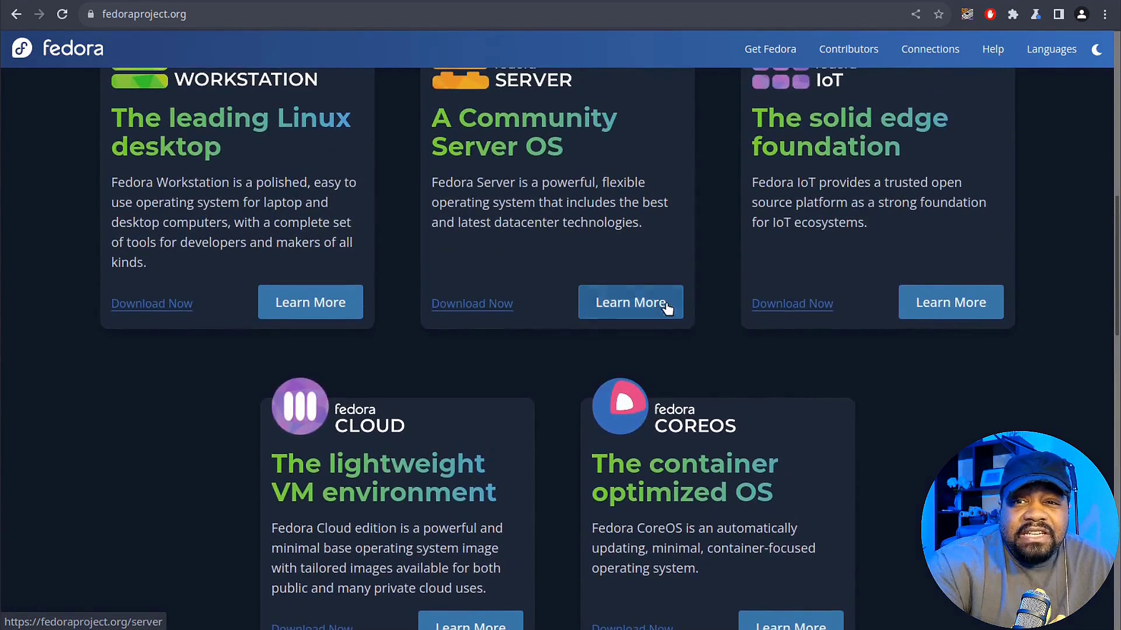
pyautogui.scroll(1, 678, 313)
pyautogui.scroll(-6, 694, 317)
pyautogui.scroll(-5, 713, 313)
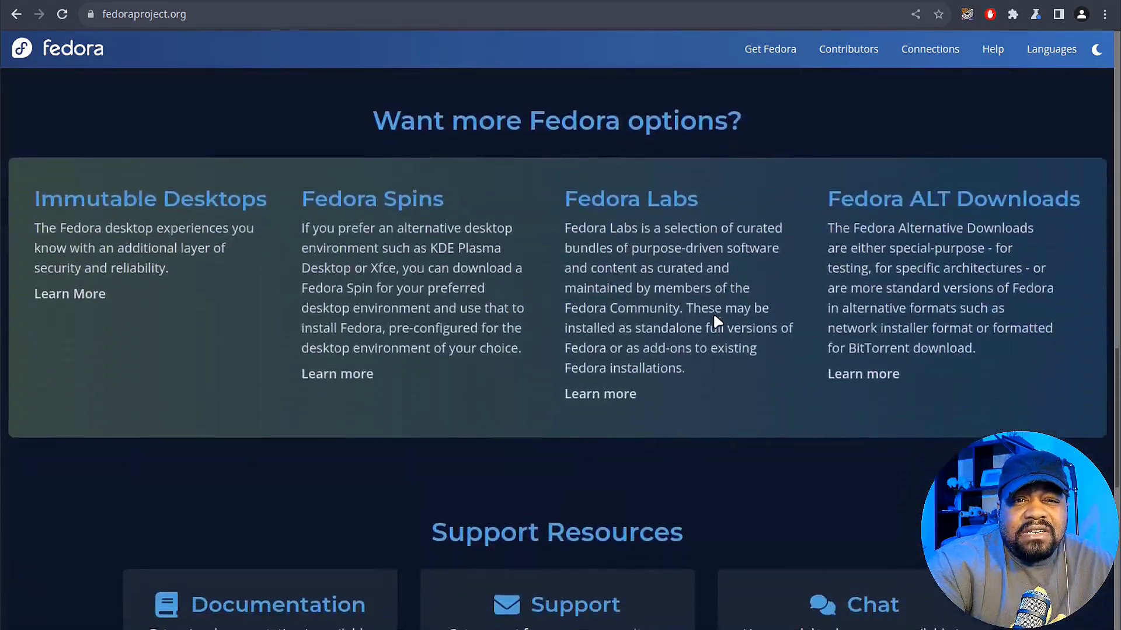
pyautogui.scroll(1, 713, 311)
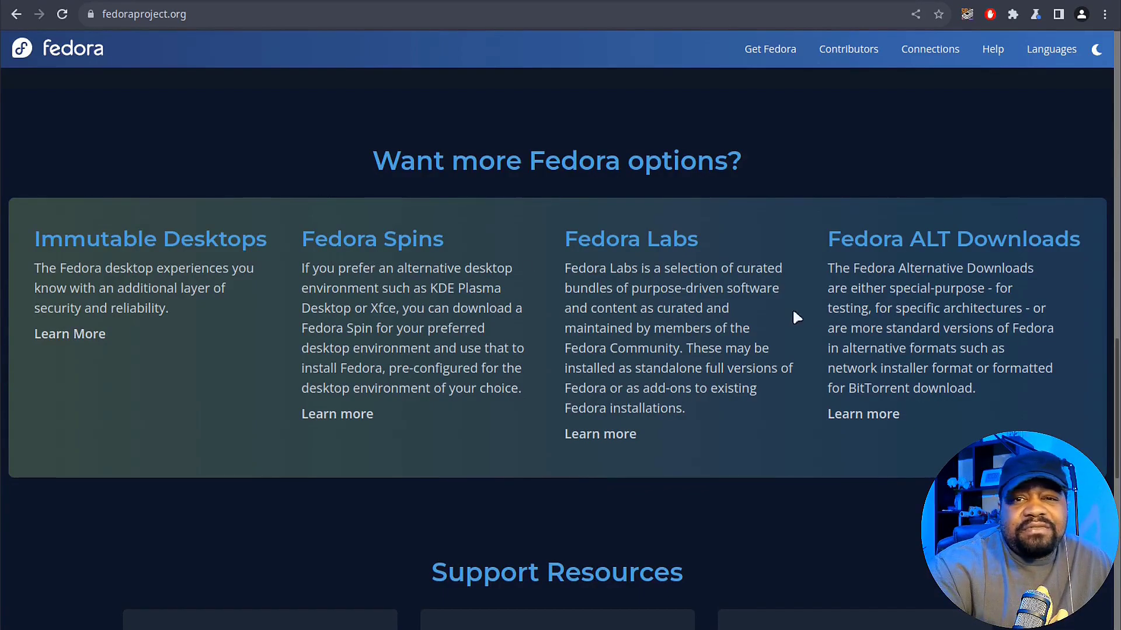
# Open Workstation's Learn More page and scroll to the Documentation and Download now buttons.
pyautogui.scroll(15, 814, 321)
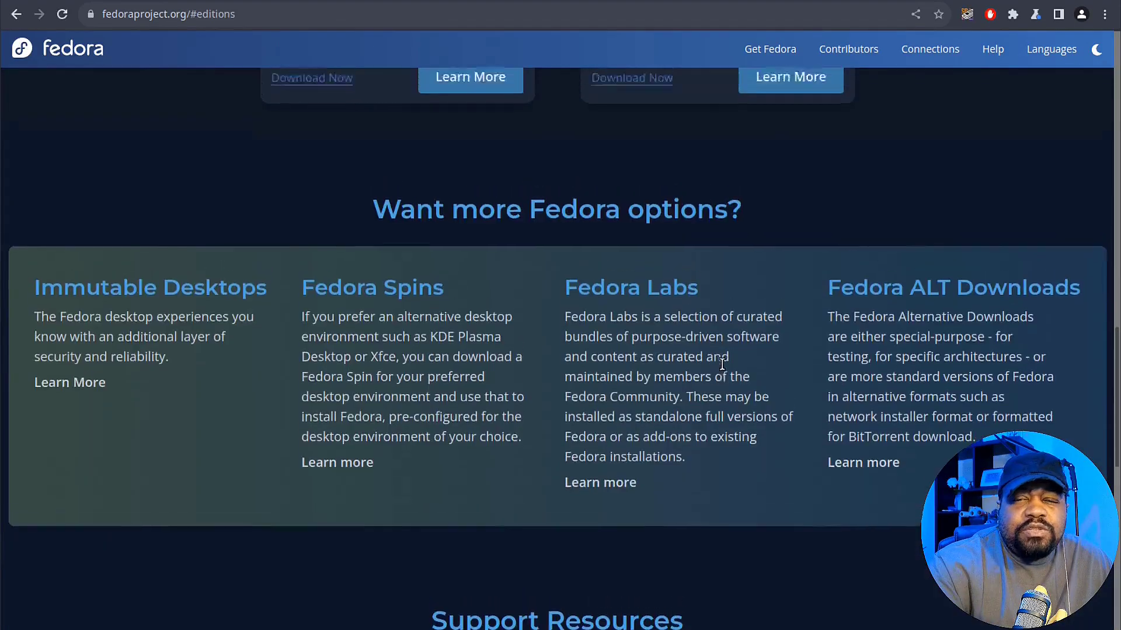
pyautogui.scroll(15, 722, 364)
pyautogui.scroll(-5, 722, 364)
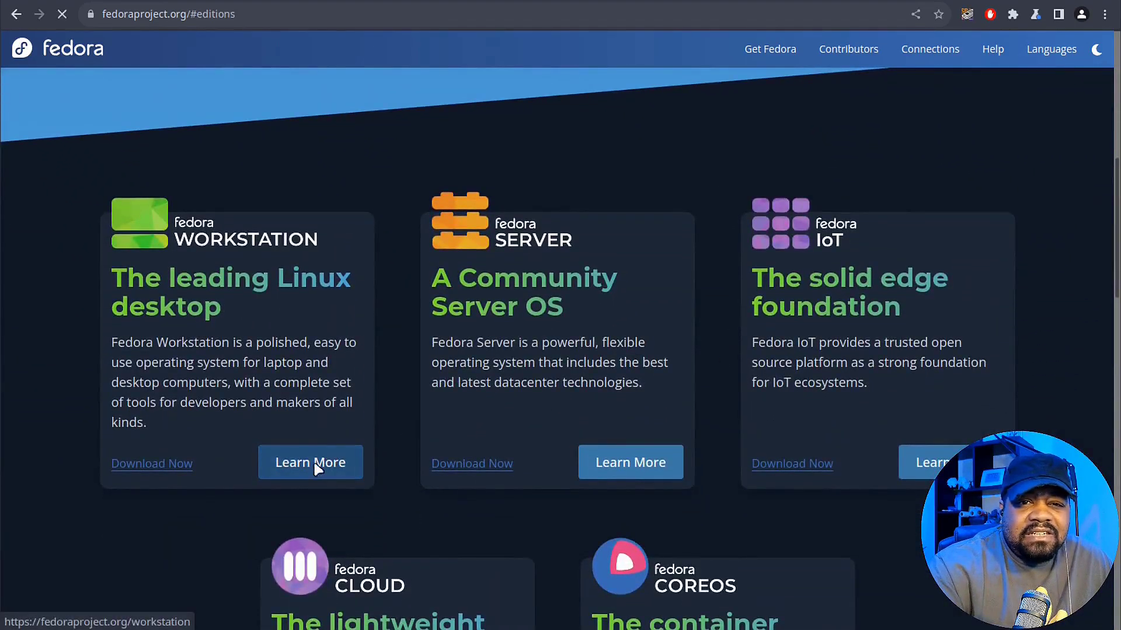
pyautogui.click(315, 466)
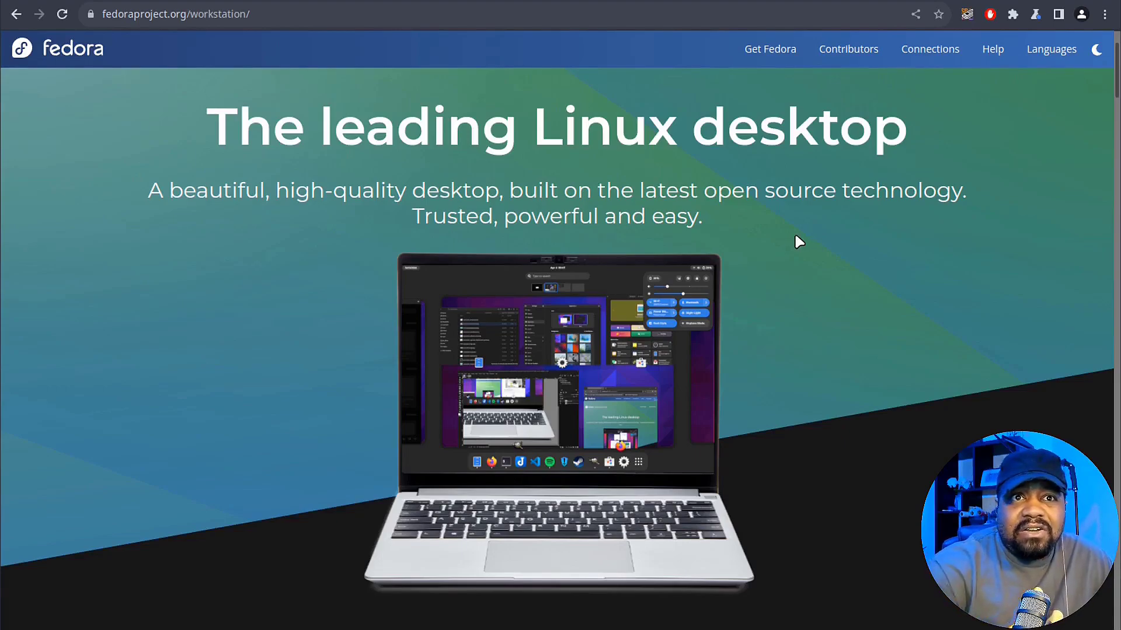
pyautogui.scroll(1, 438, 245)
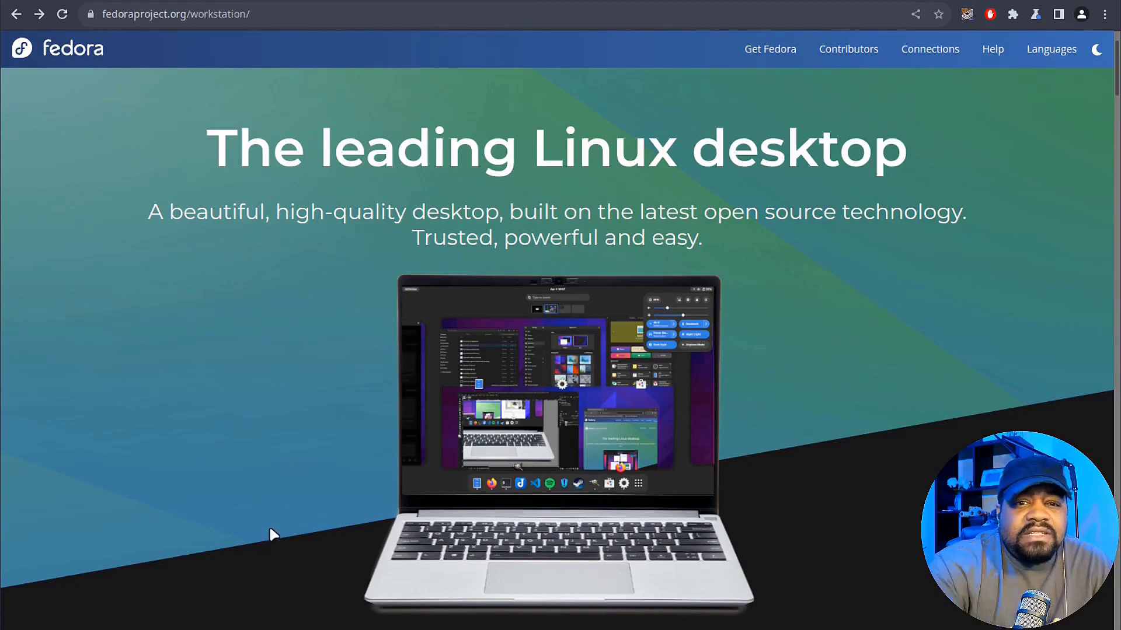
pyautogui.scroll(-9, 530, 260)
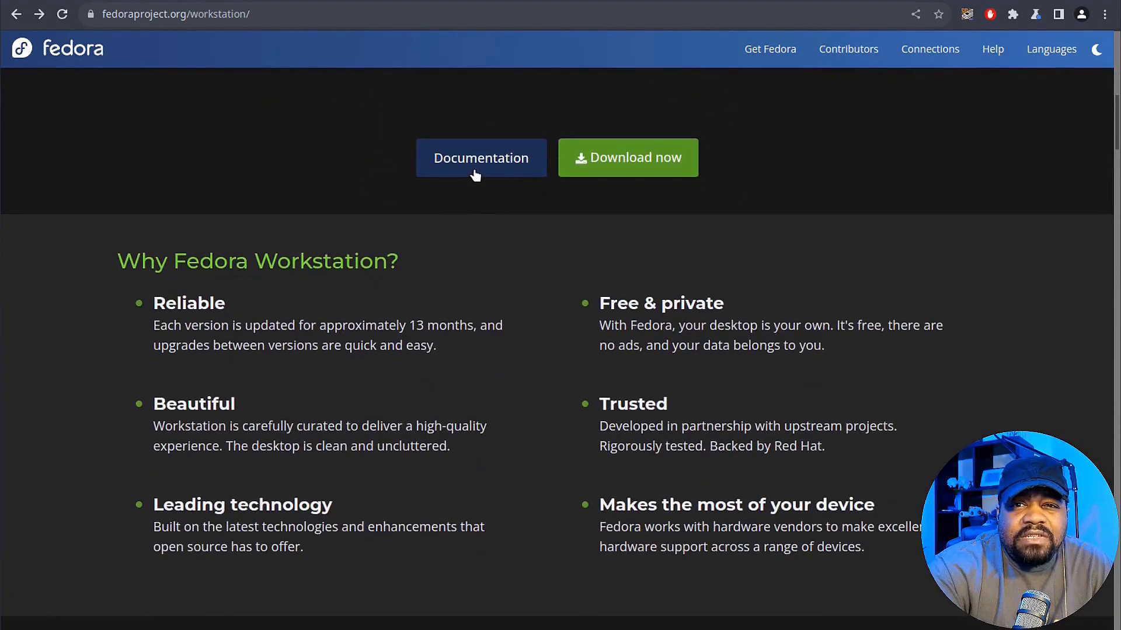
# View the Fedora Workstation documentation in Fedora Docs, then return to the editions overview.
pyautogui.click(474, 171)
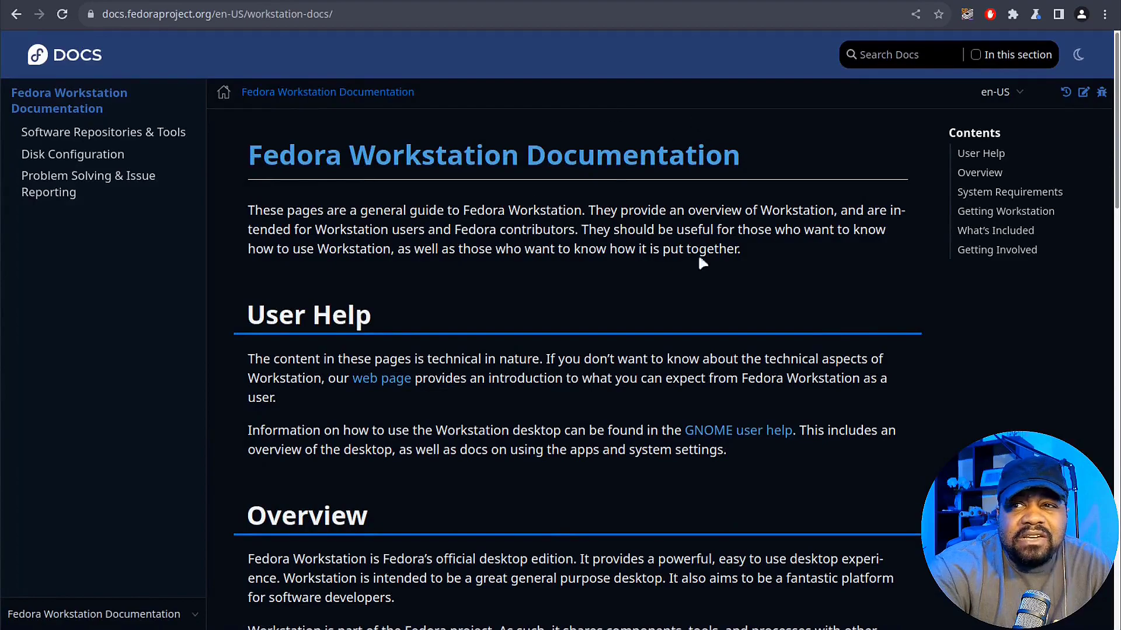
pyautogui.click(15, 14)
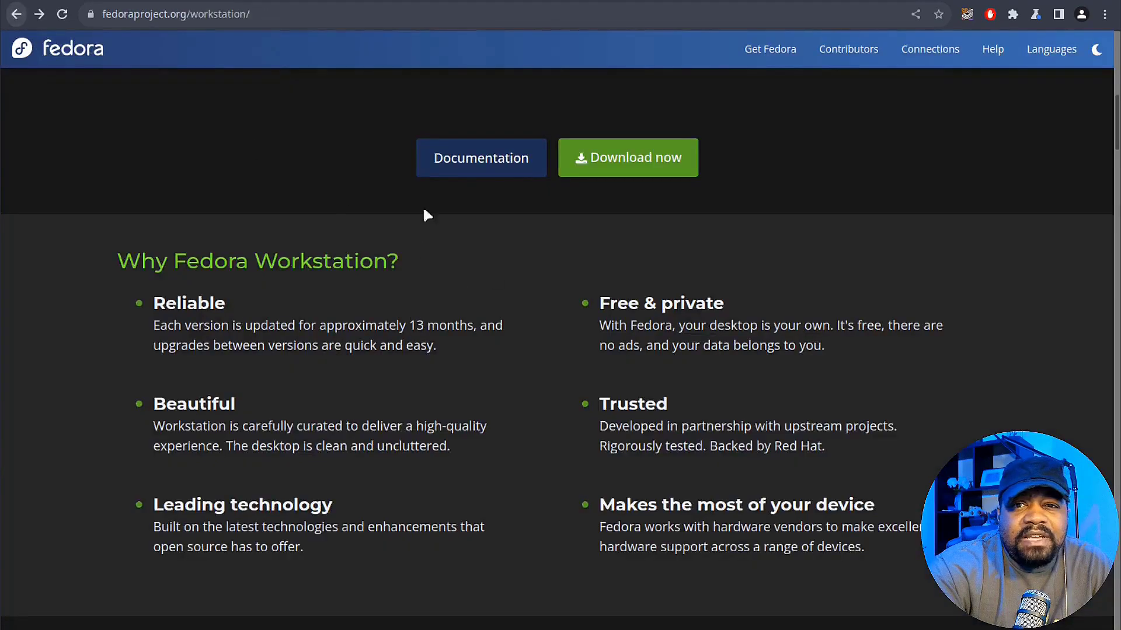
pyautogui.scroll(5, 526, 292)
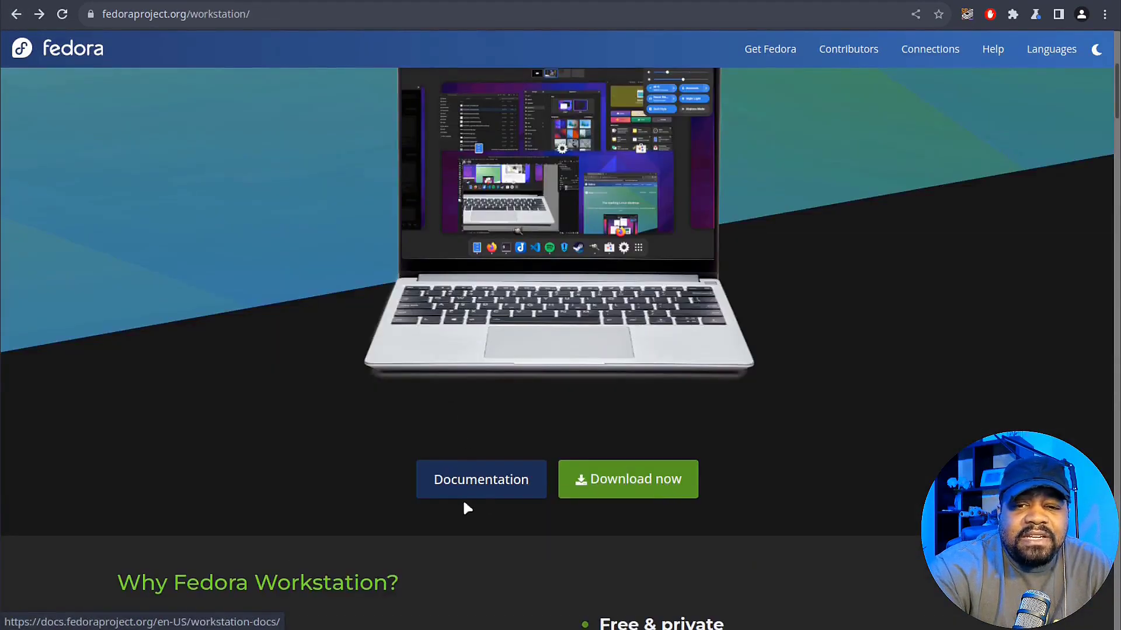
pyautogui.click(489, 484)
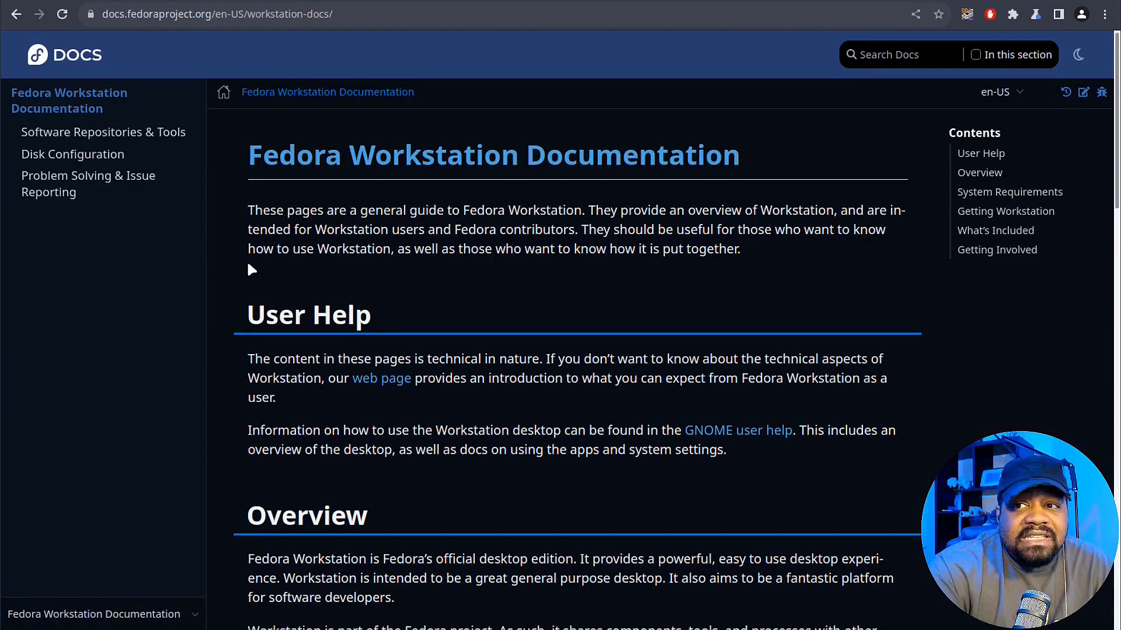
pyautogui.click(22, 14)
pyautogui.click(22, 14)
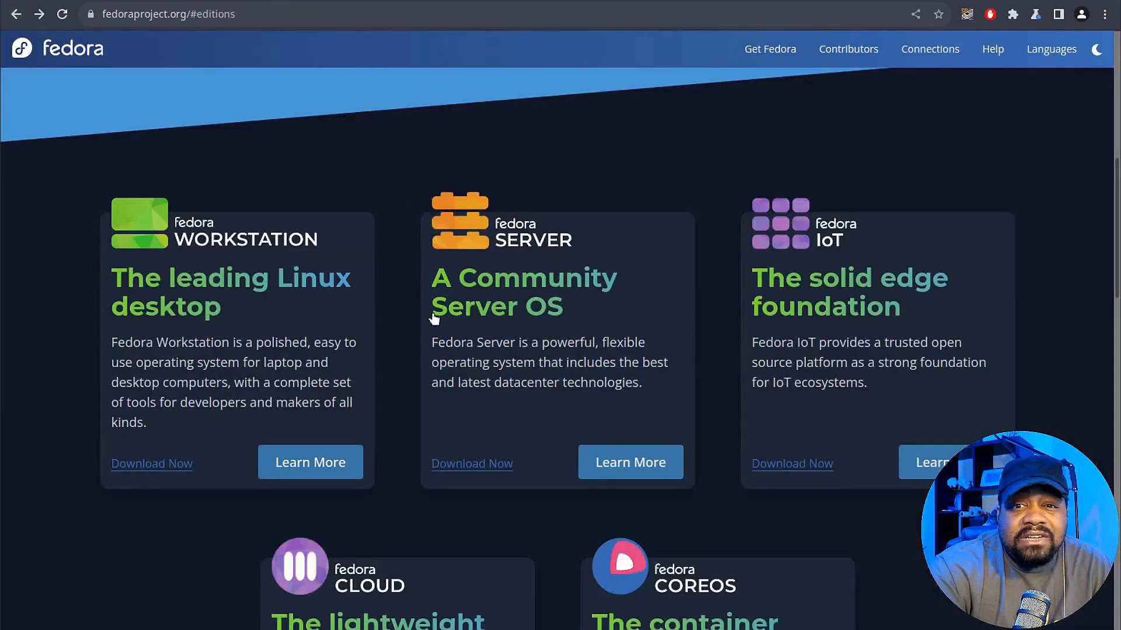
# Open the Fedora Server page and its documentation, then go back to the editions list.
pyautogui.click(648, 464)
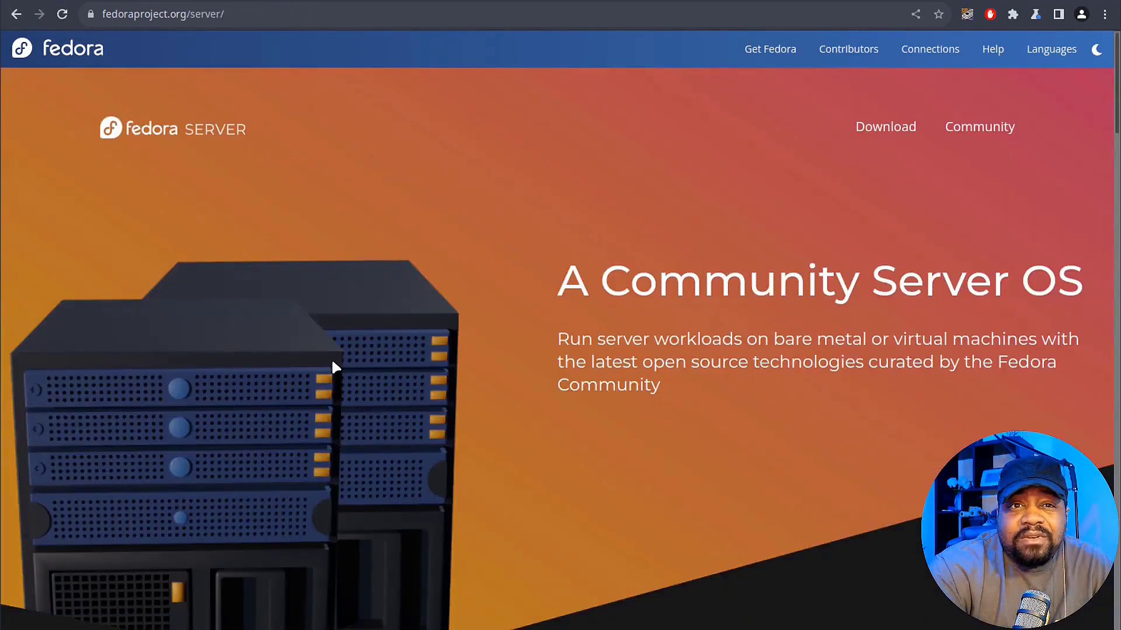
pyautogui.scroll(-5, 339, 365)
pyautogui.click(465, 362)
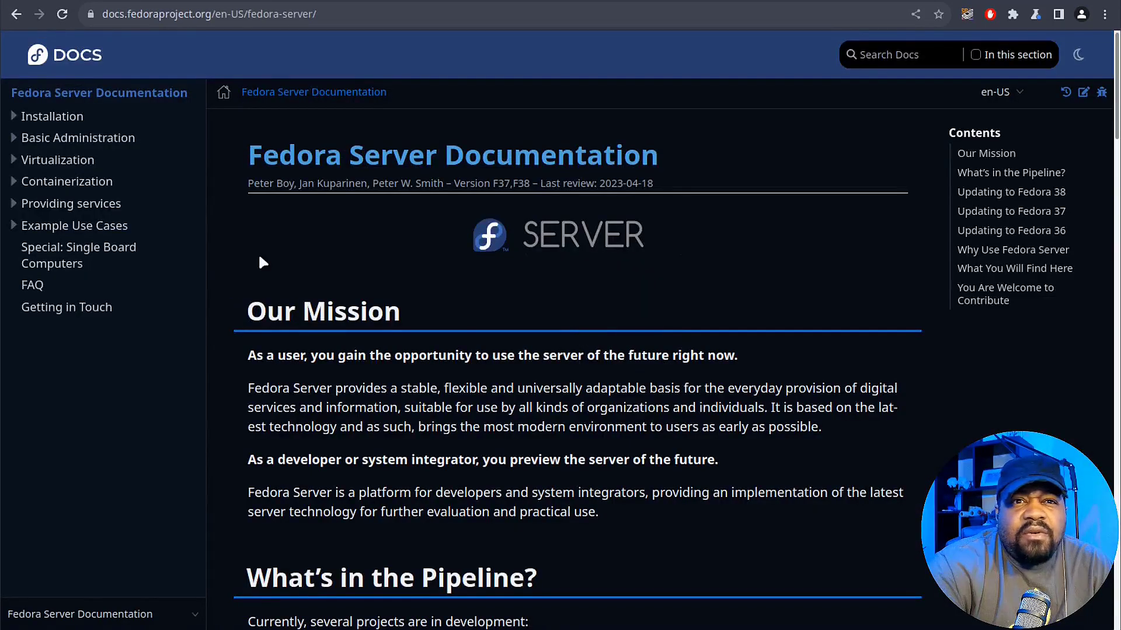
pyautogui.click(15, 15)
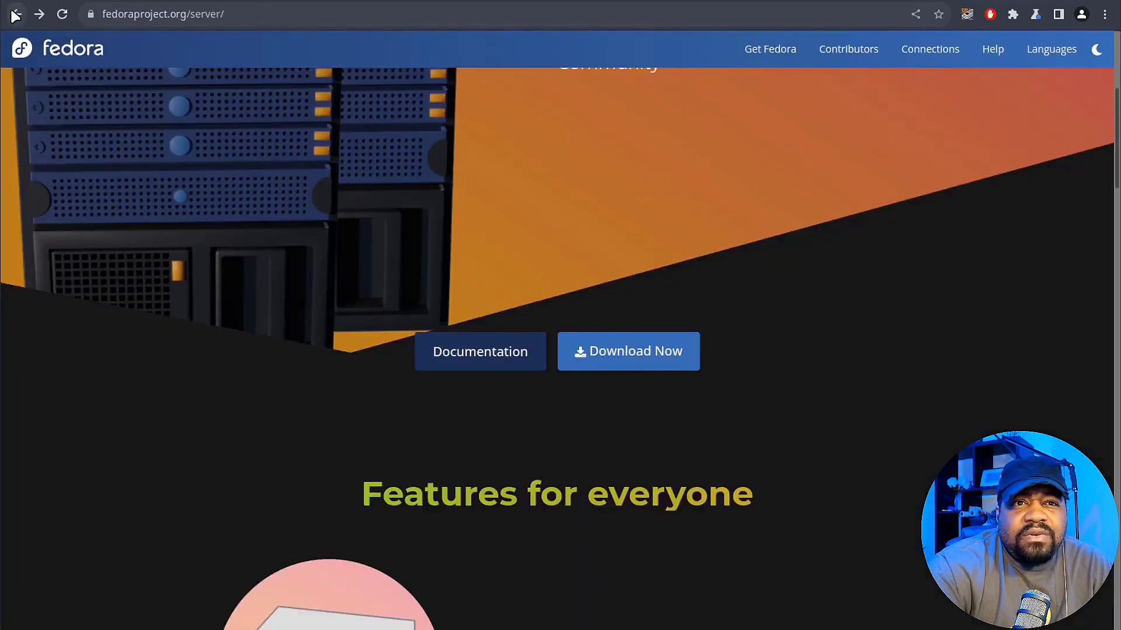
pyautogui.click(16, 14)
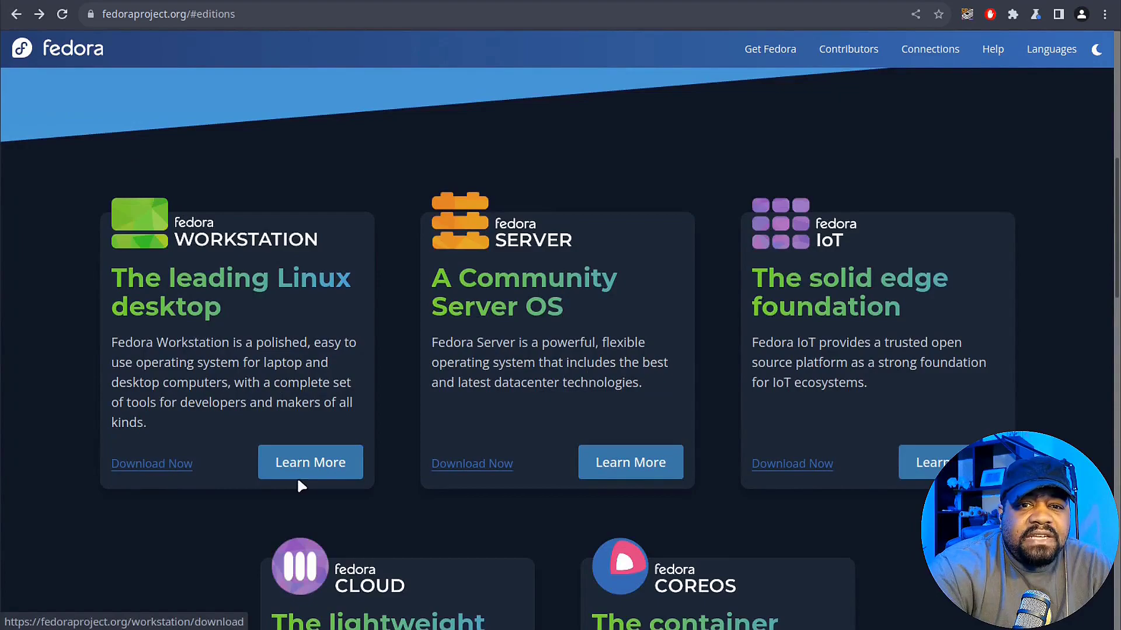
# Start downloading the Fedora Workstation 39 Live ISO for x86_64 from its download page.
pyautogui.click(153, 464)
pyautogui.scroll(-2, 690, 356)
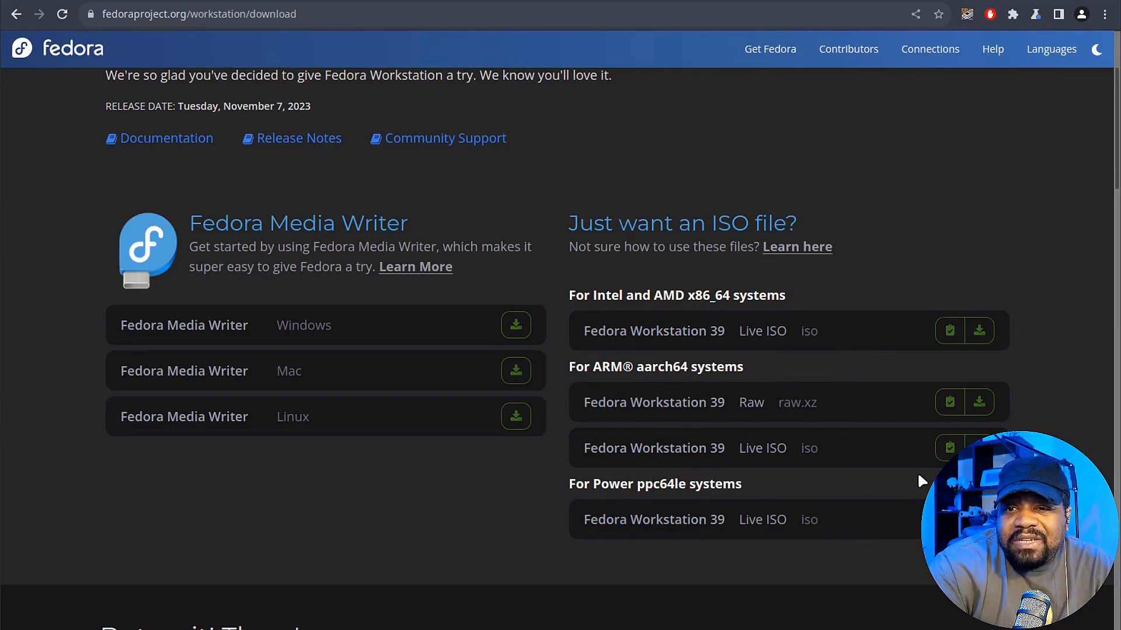
pyautogui.click(981, 335)
pyautogui.scroll(3, 982, 335)
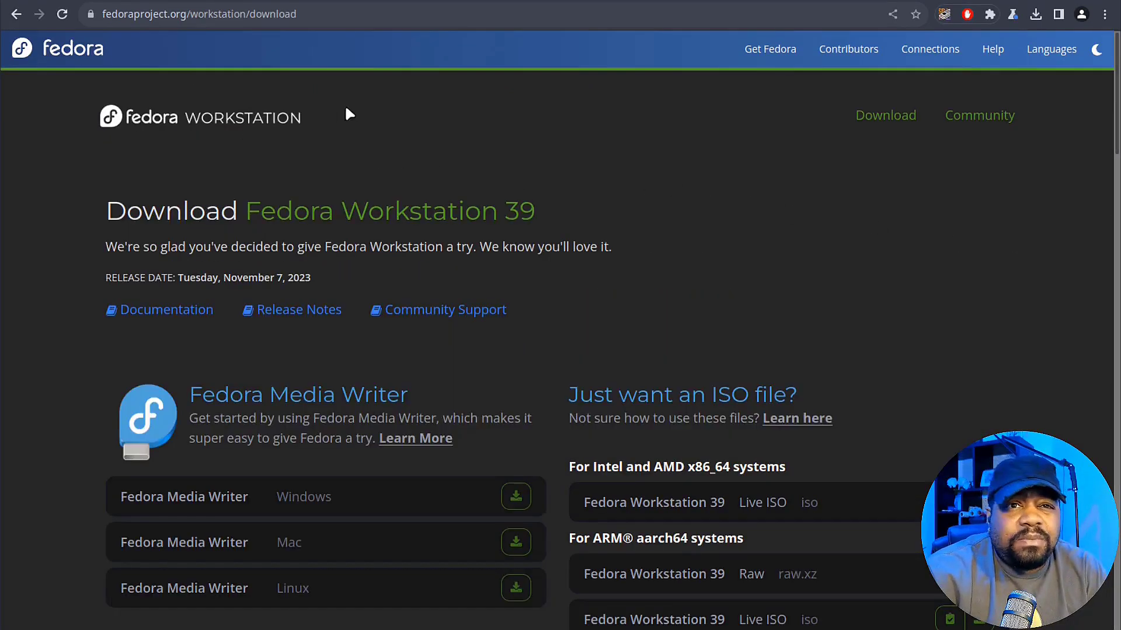
# From the Get Fedora menu, glance at Immutable Desktops, then scroll through the Spins desktop list.
pyautogui.click(73, 57)
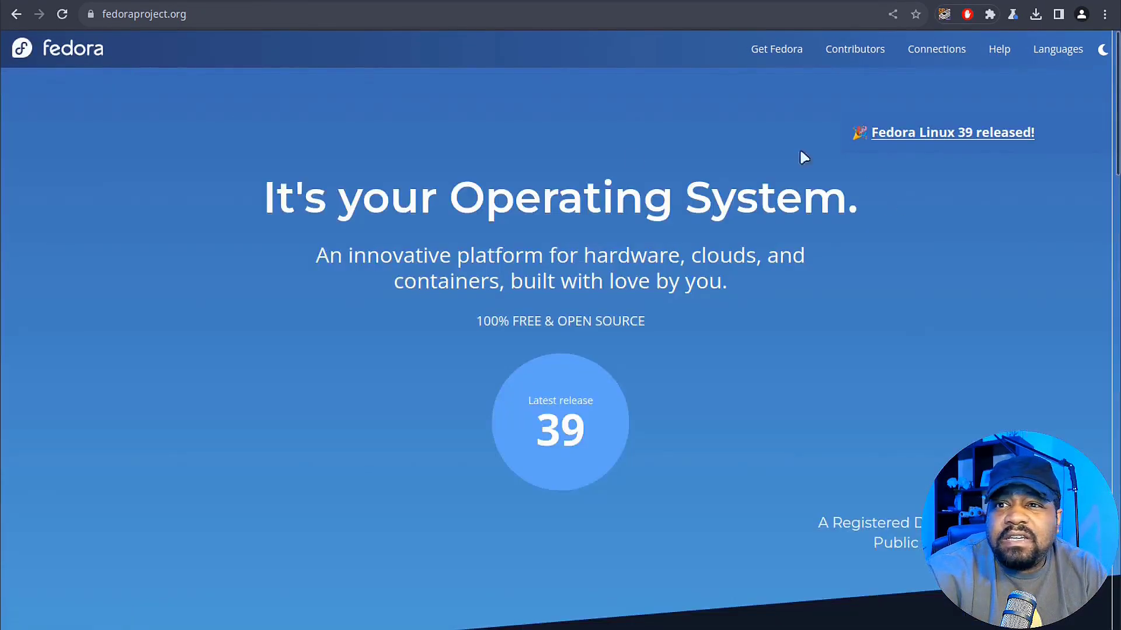
pyautogui.click(780, 53)
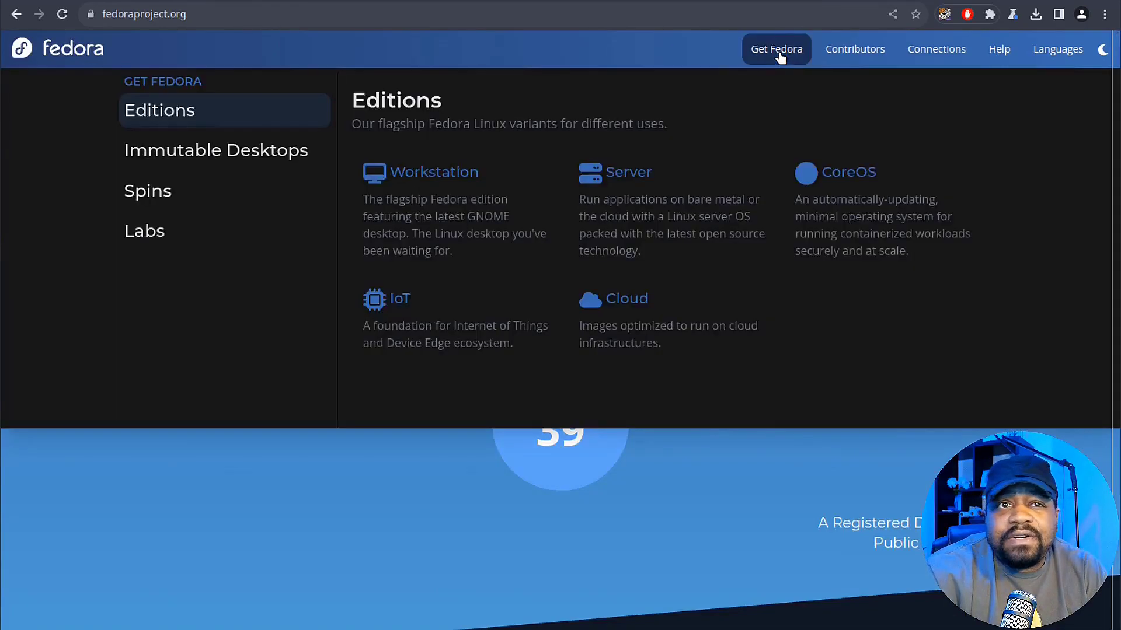
pyautogui.click(222, 155)
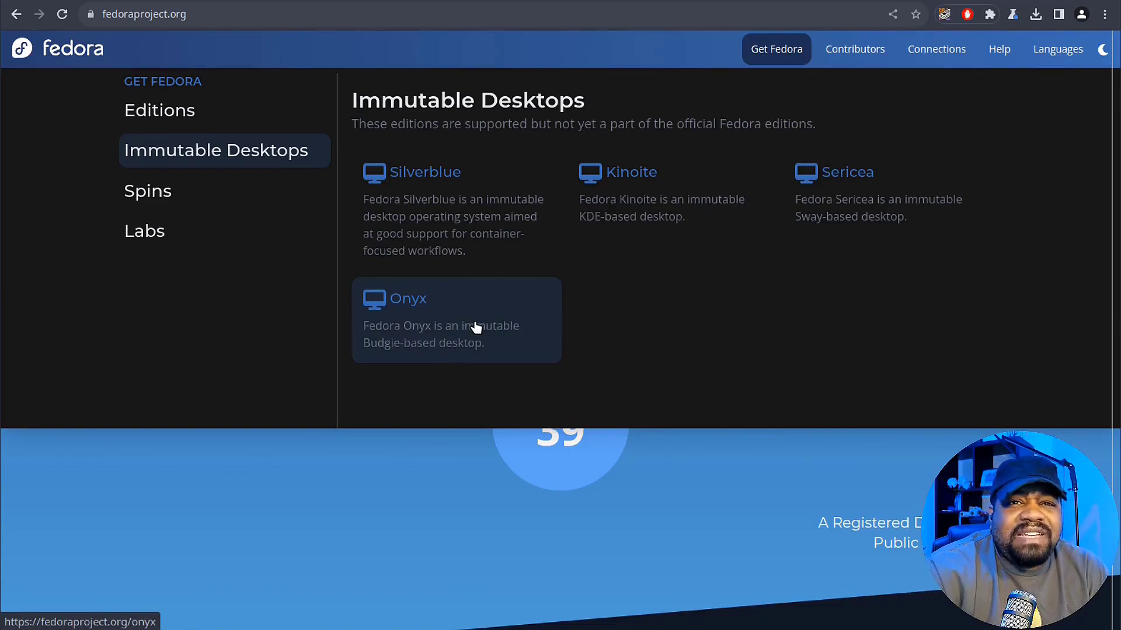
pyautogui.click(228, 200)
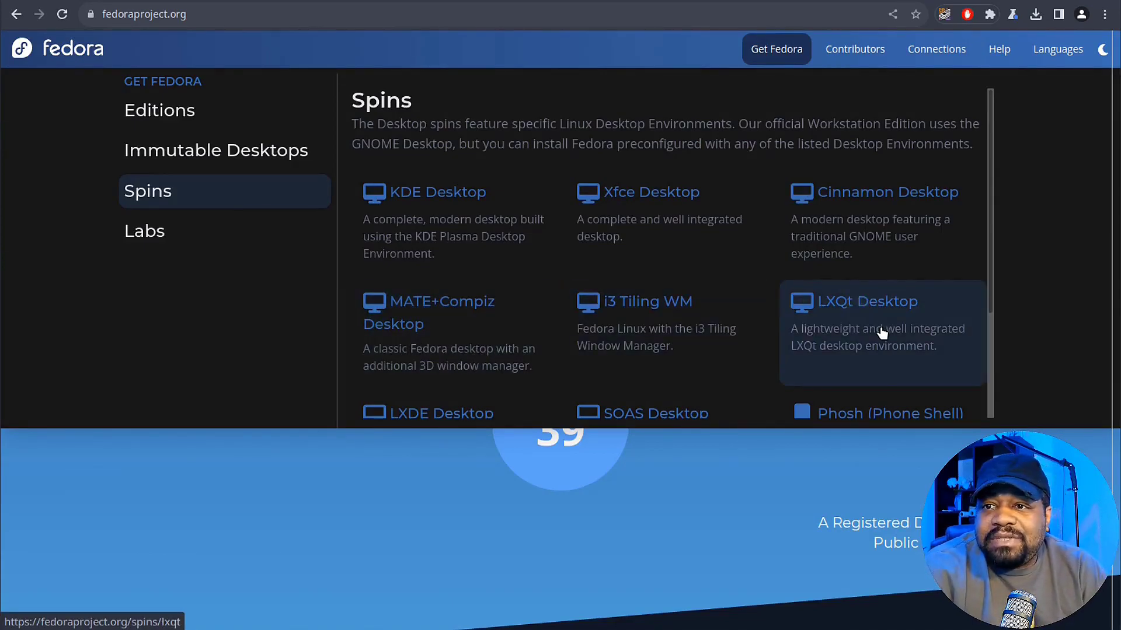
pyautogui.scroll(-2, 881, 331)
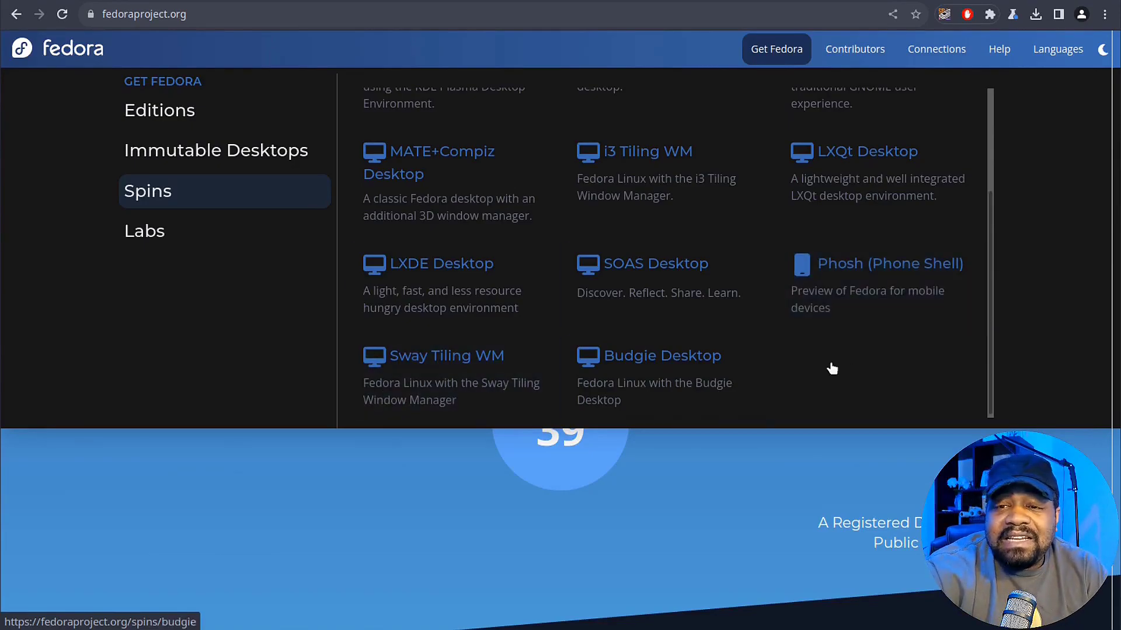
pyautogui.scroll(2, 833, 380)
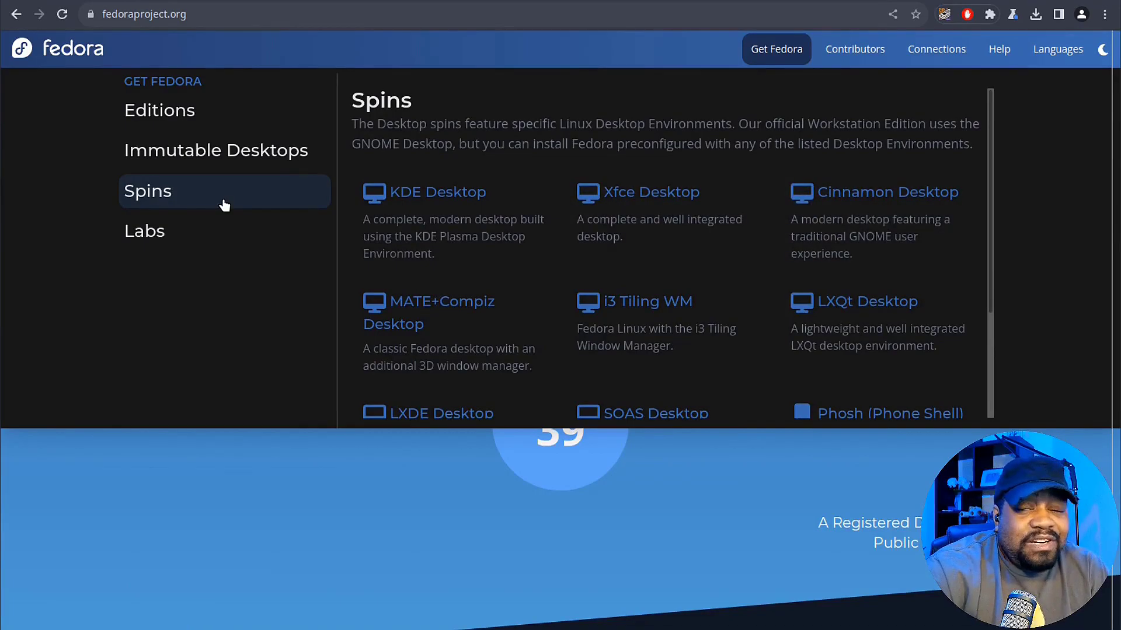
# Open Labs from the Get Fedora menu and scroll through bundles like Astronomy, Games and Jam.
pyautogui.click(175, 240)
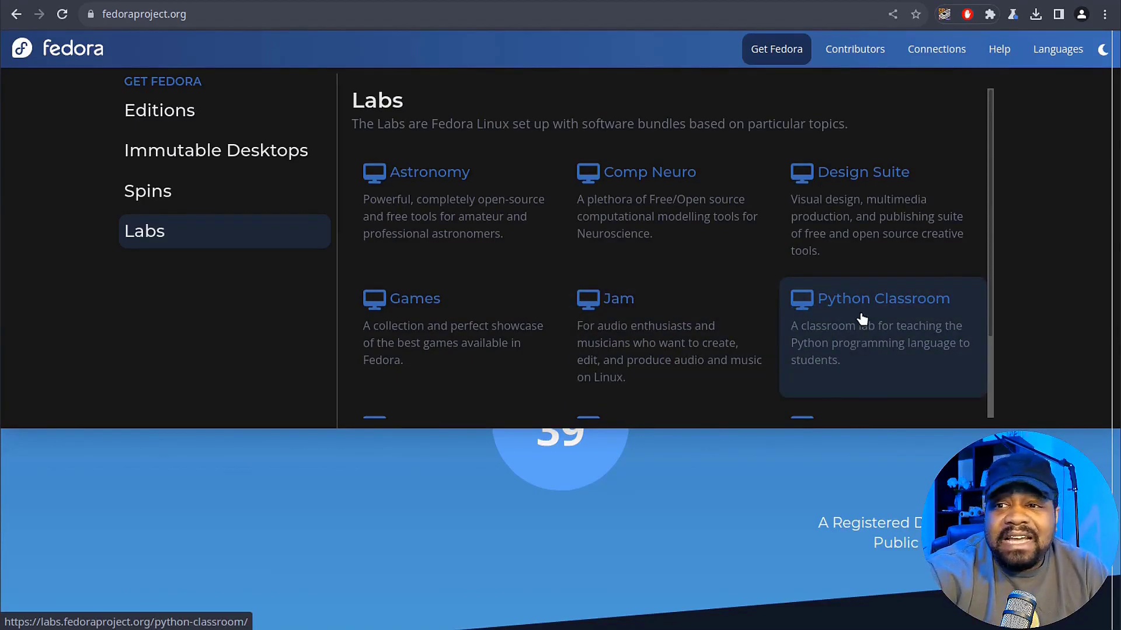
pyautogui.scroll(-2, 862, 318)
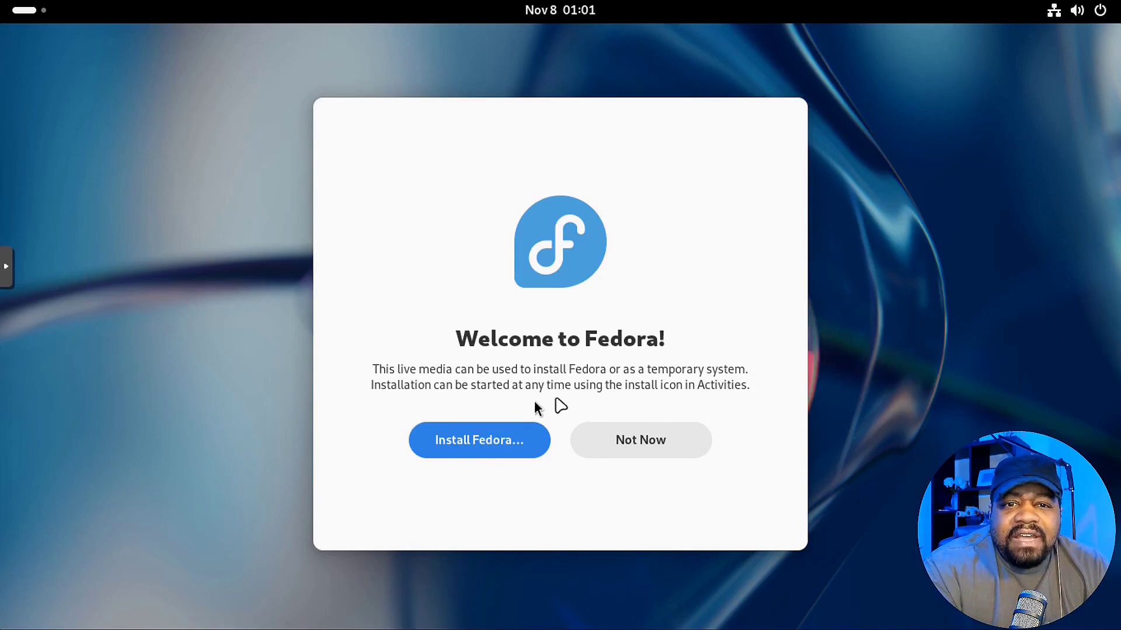
# Launch the installer and keep English (United States) as the installation language.
pyautogui.click(464, 443)
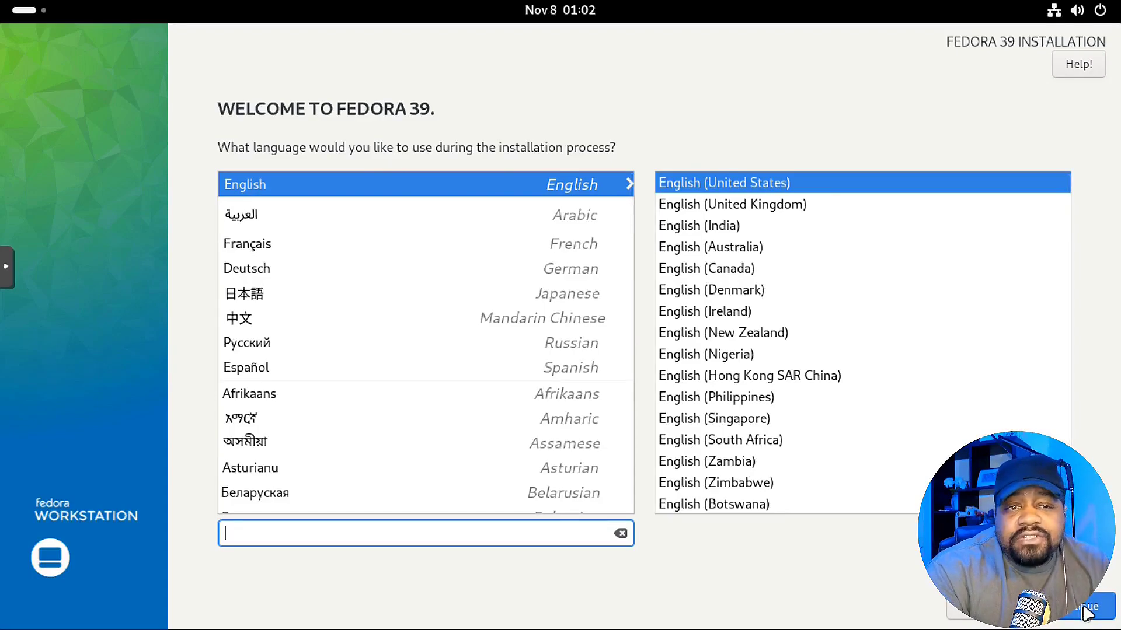
pyautogui.scroll(-10, 385, 359)
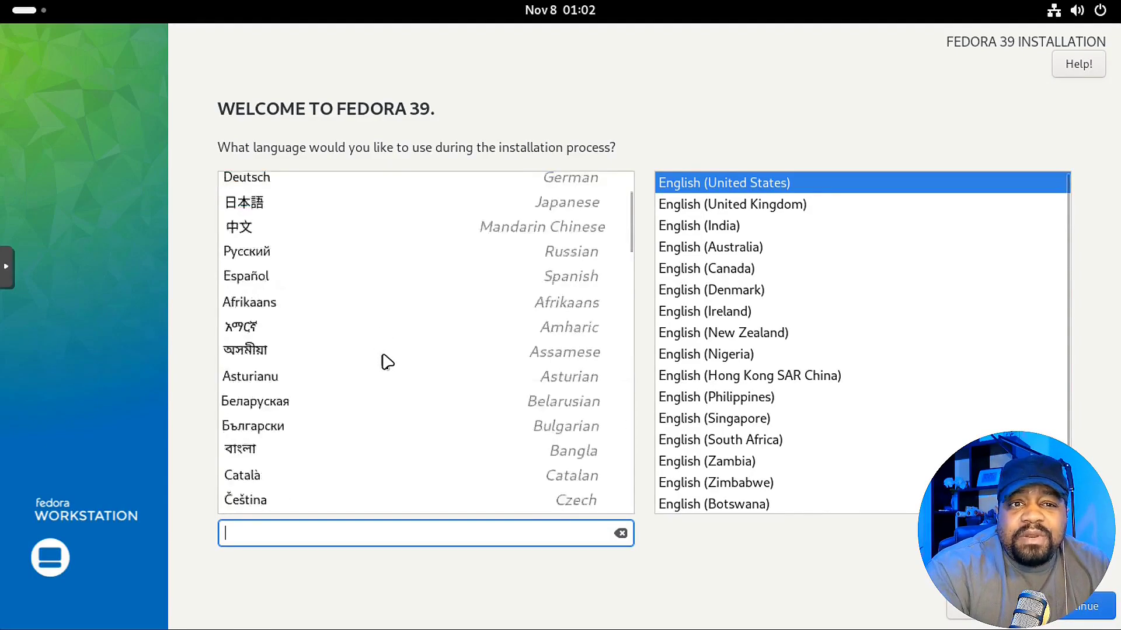
pyautogui.scroll(10, 385, 361)
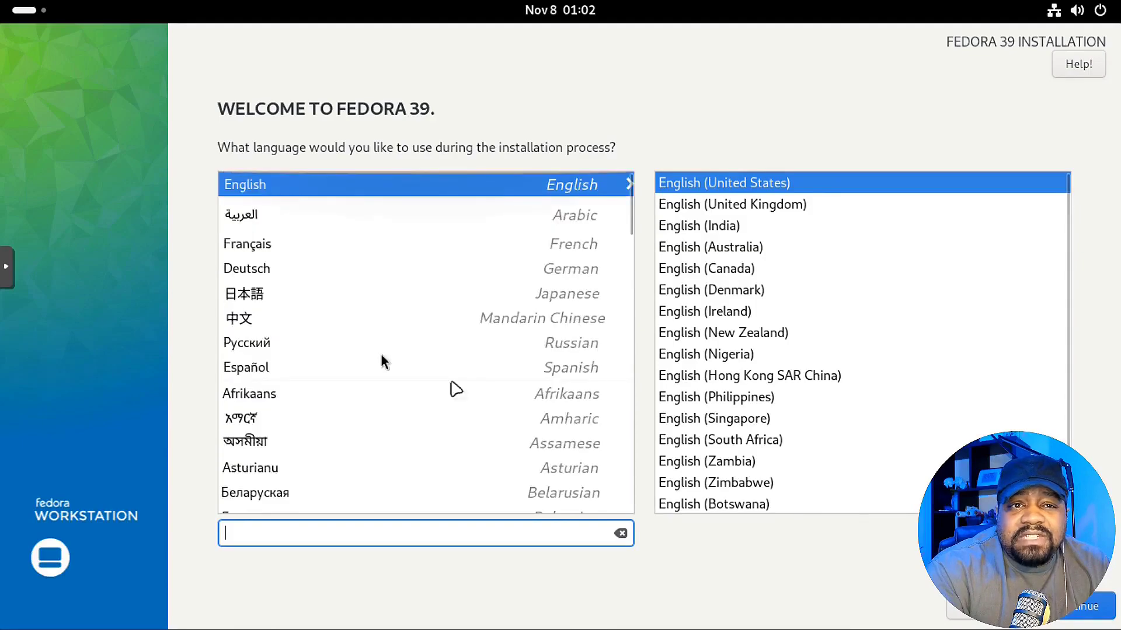
pyautogui.click(1079, 610)
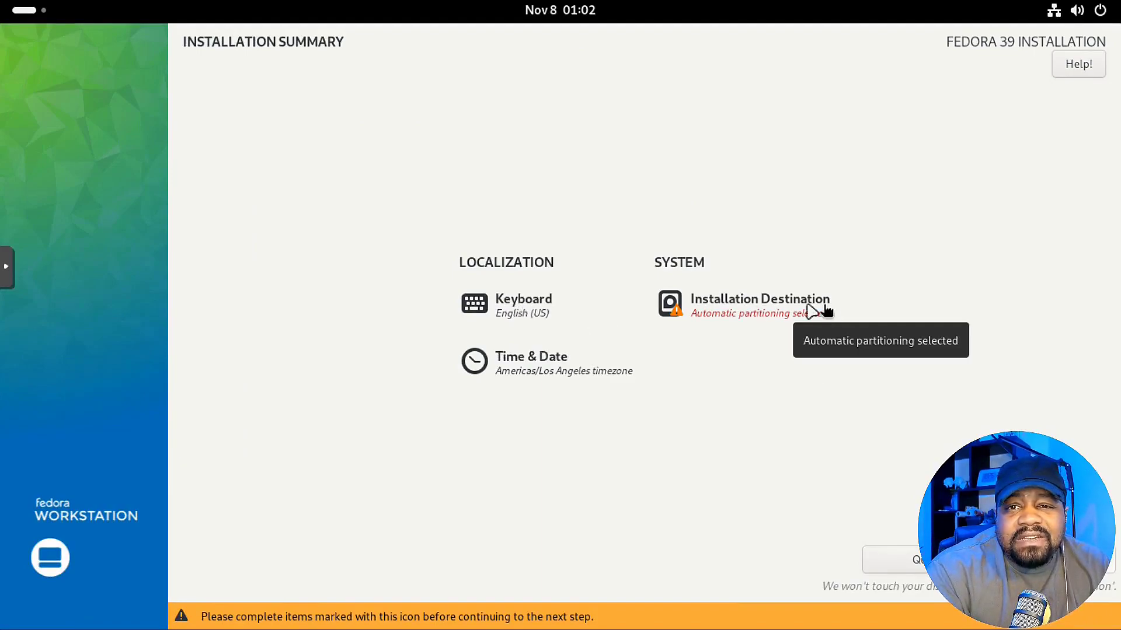
# Confirm the 32 GiB vda disk as installation destination with automatic partitioning.
pyautogui.click(710, 309)
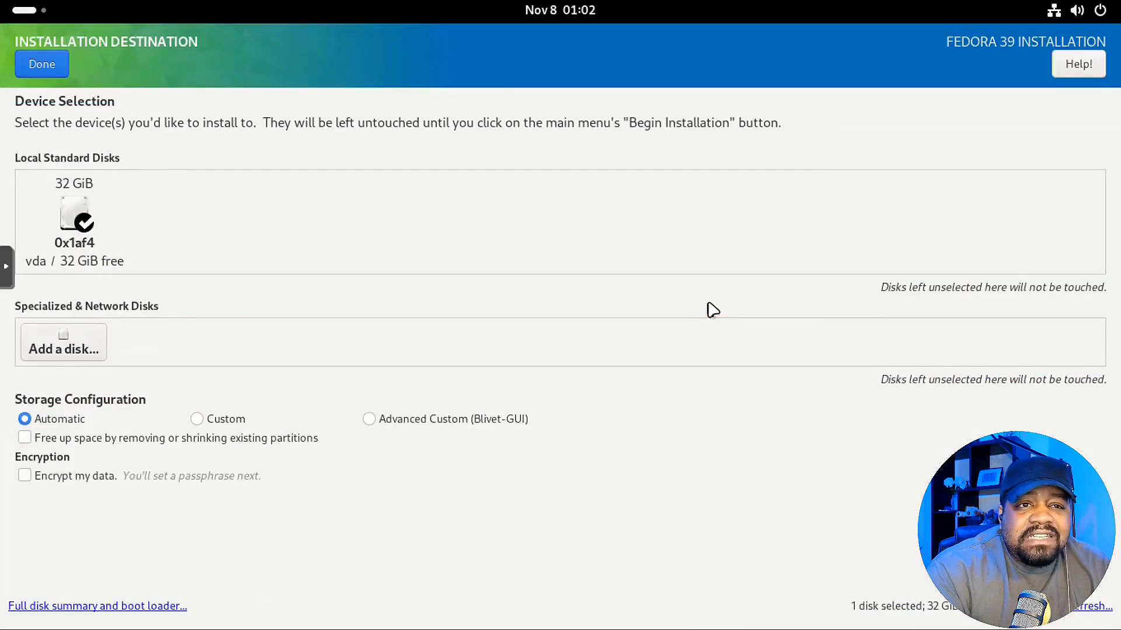
pyautogui.click(79, 221)
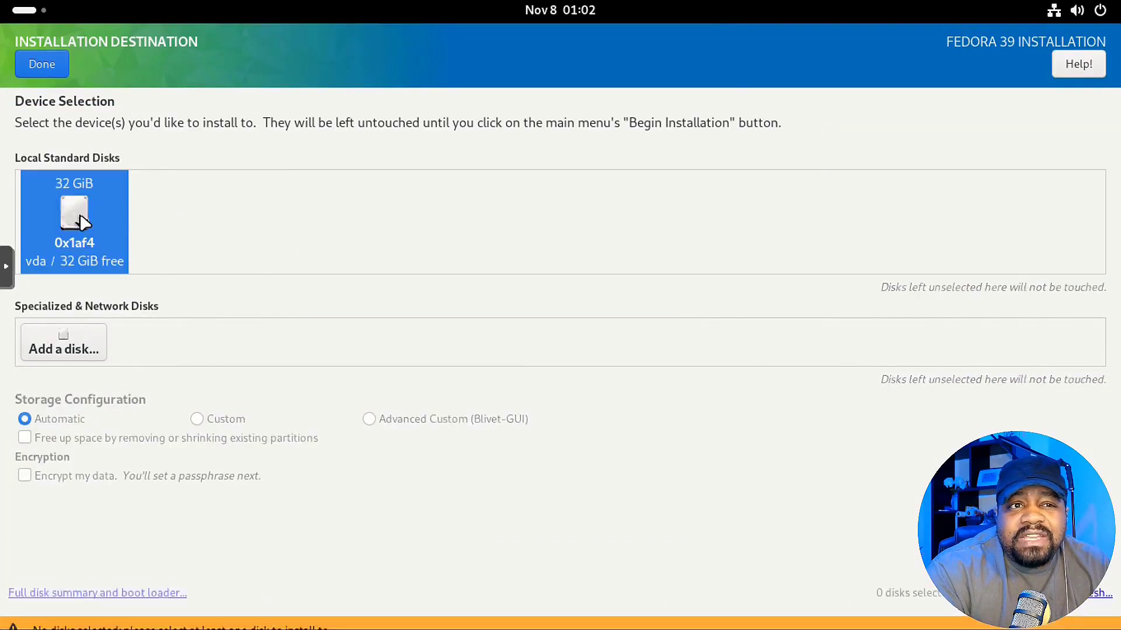
pyautogui.click(81, 220)
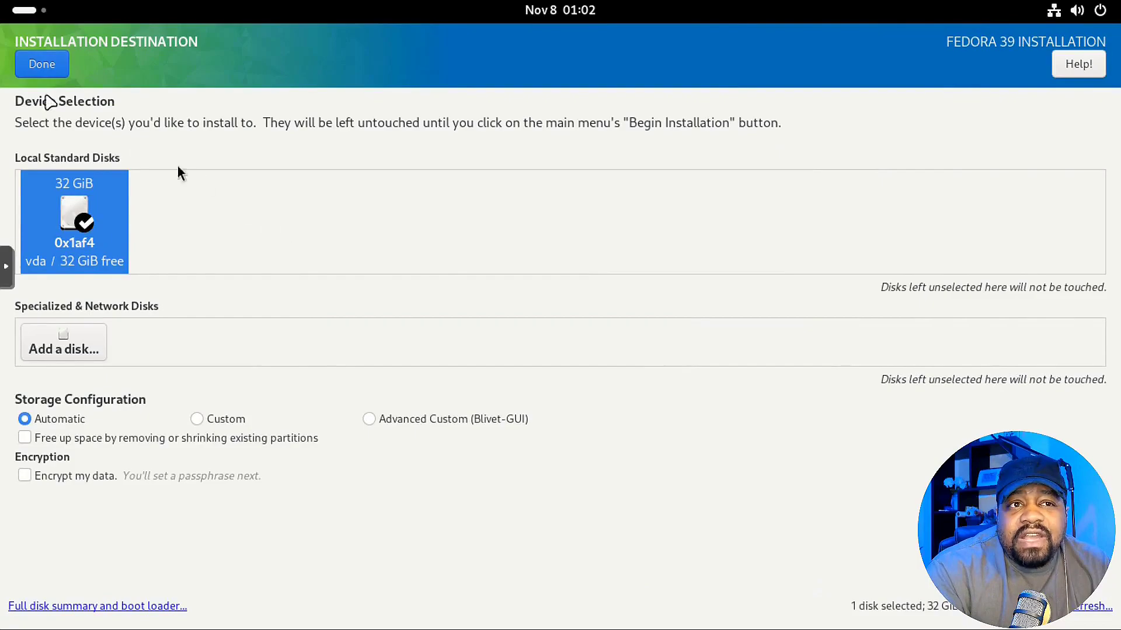
pyautogui.click(44, 65)
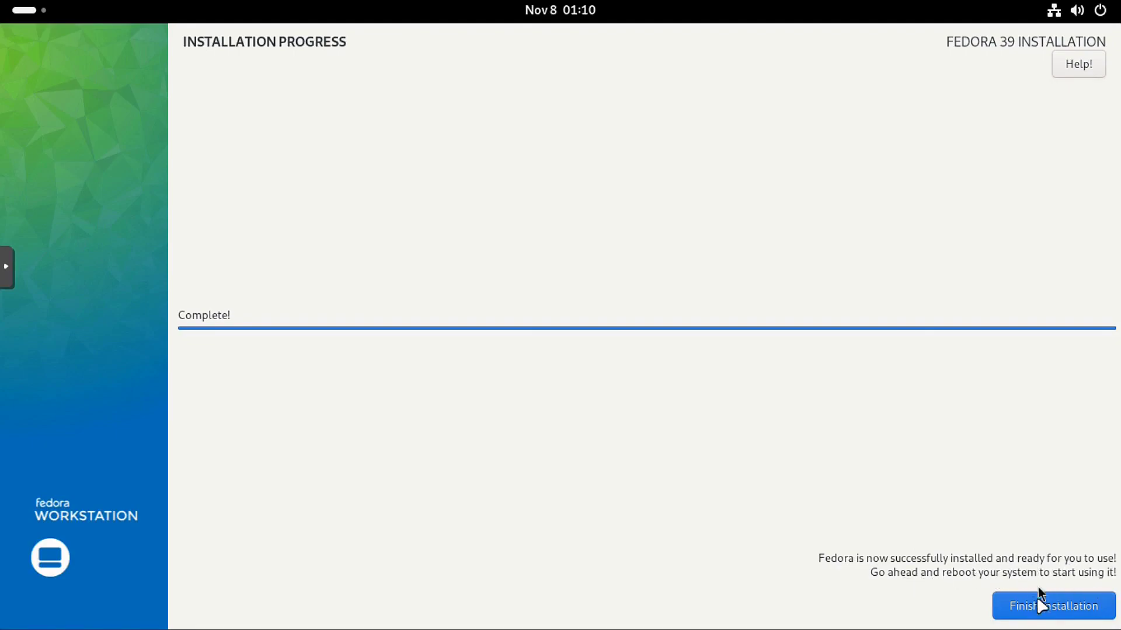
# Finish the installation and restart via the system menu's Power Off options.
pyautogui.click(1066, 613)
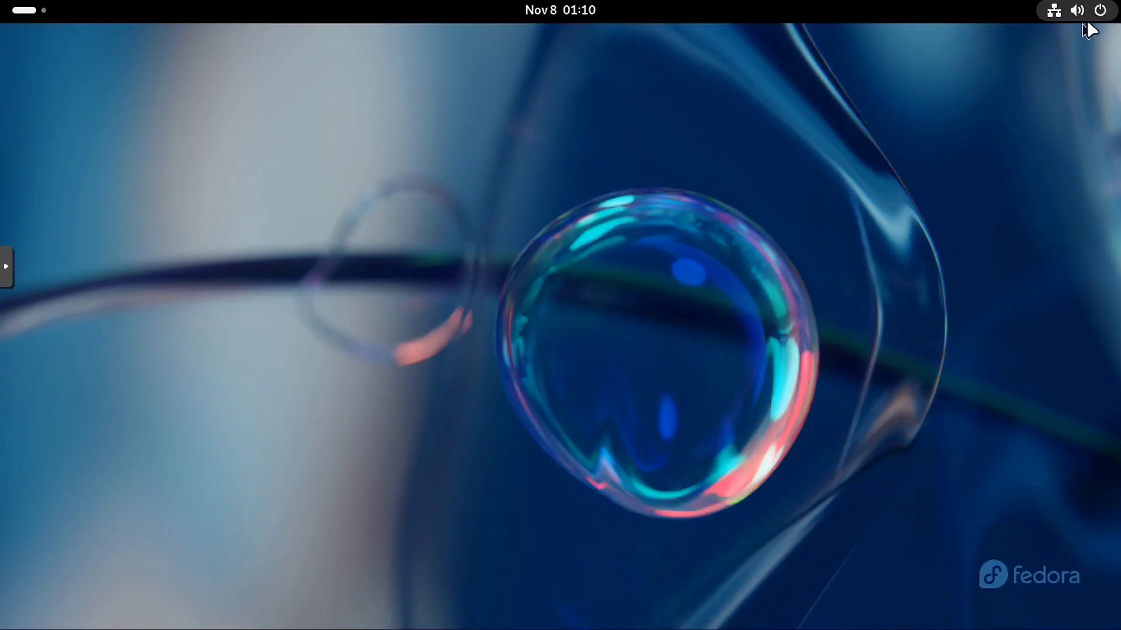
pyautogui.click(1100, 11)
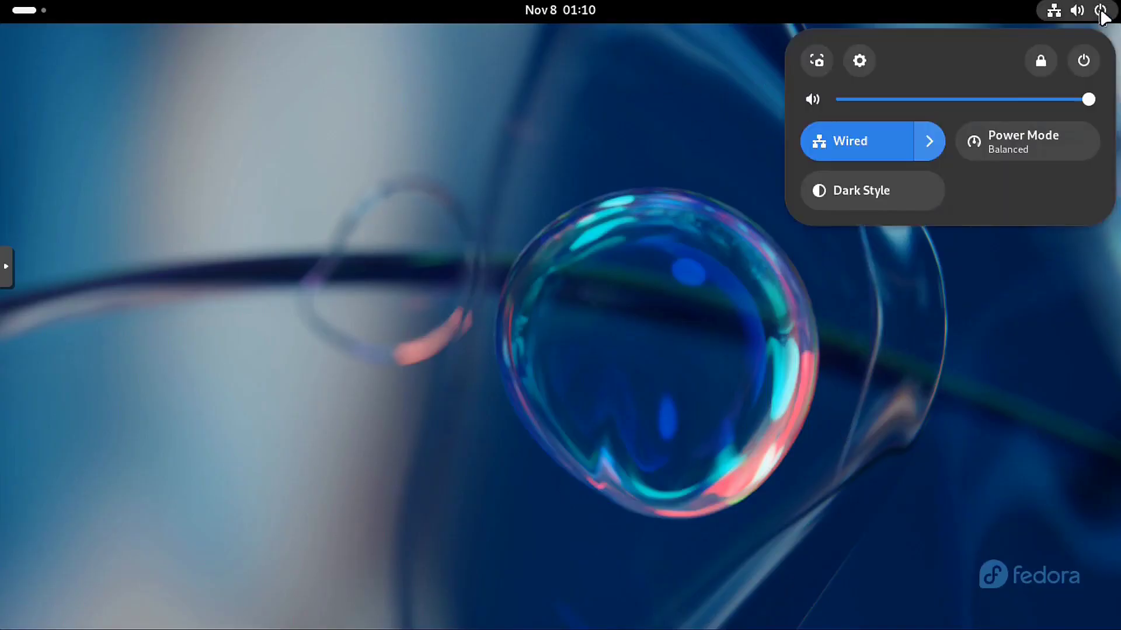
pyautogui.click(1083, 61)
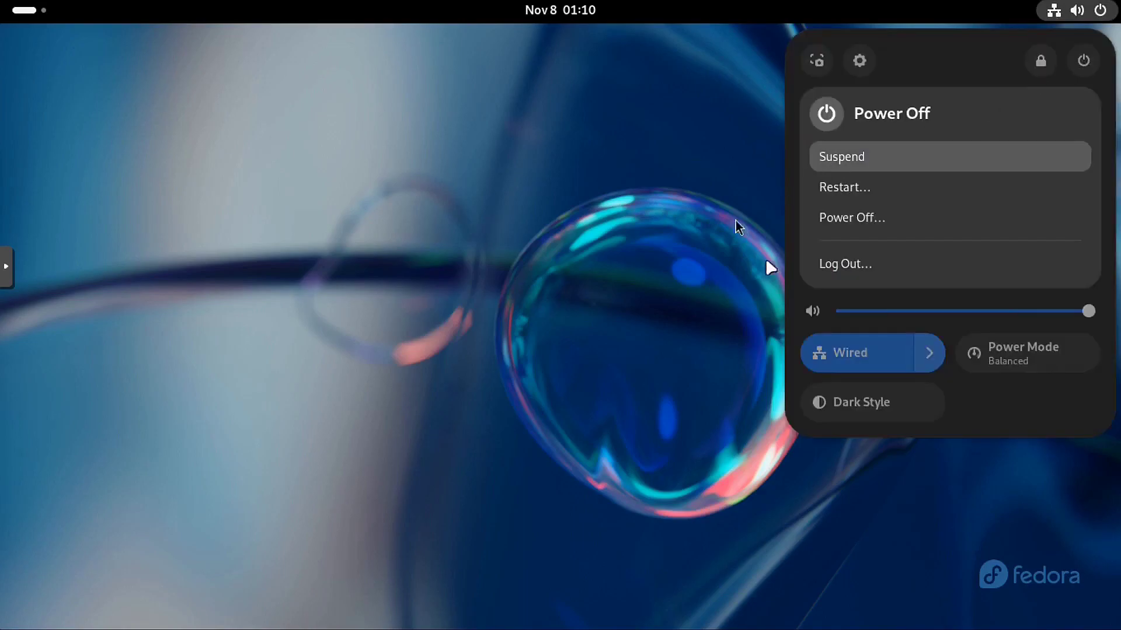
pyautogui.click(891, 187)
pyautogui.click(601, 363)
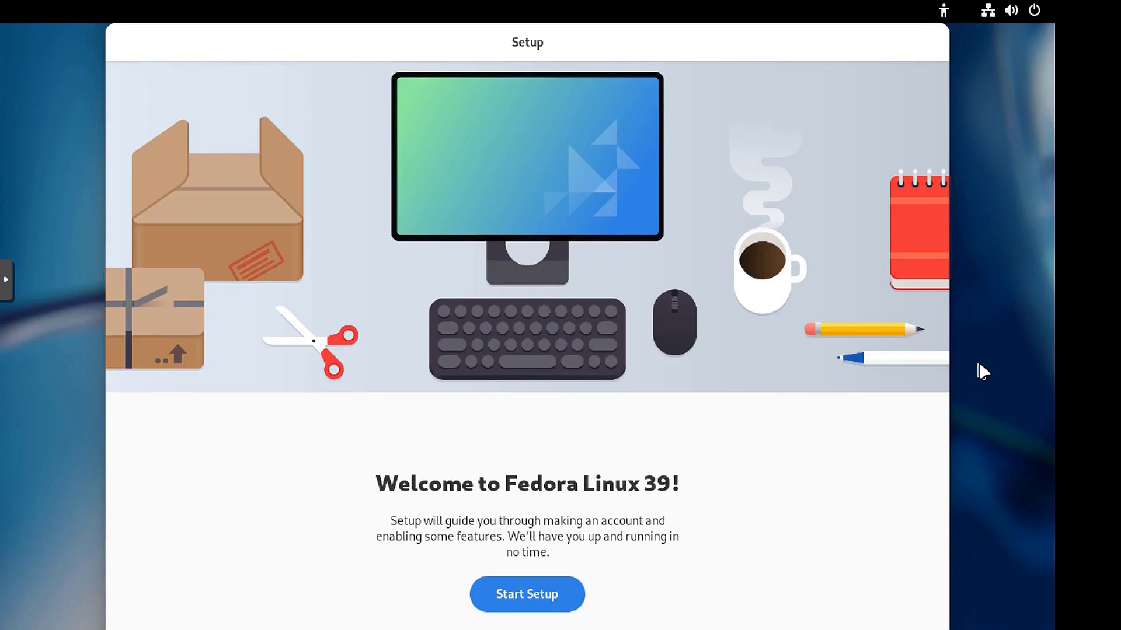
# Start setup and leave Location Services and both privacy options switched on.
pyautogui.click(520, 596)
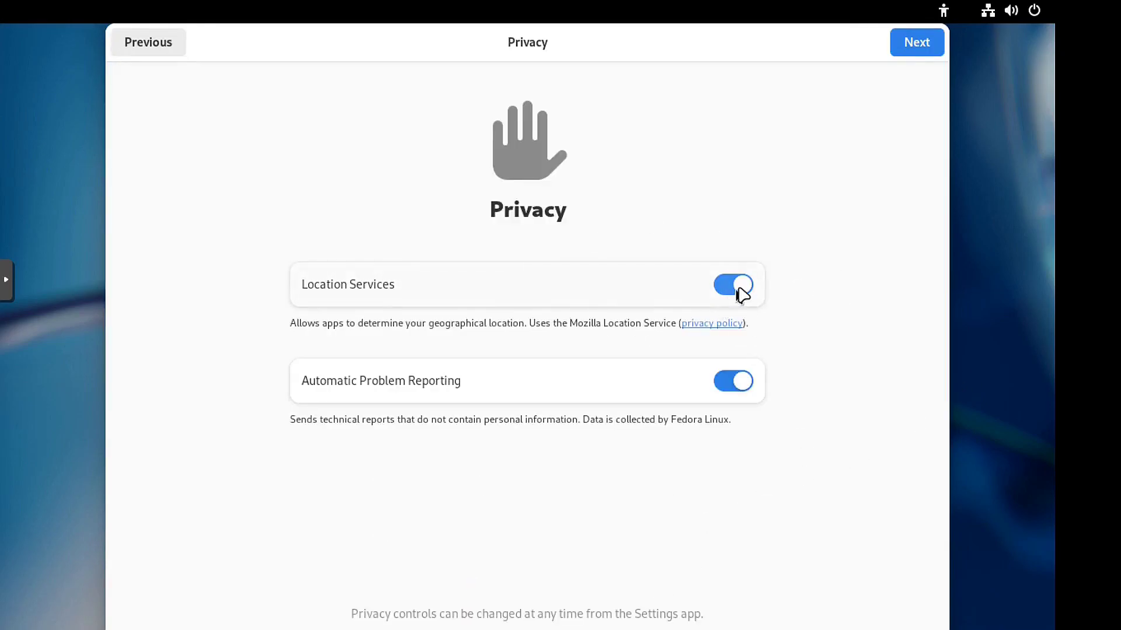
pyautogui.click(739, 292)
pyautogui.click(731, 292)
pyautogui.click(916, 44)
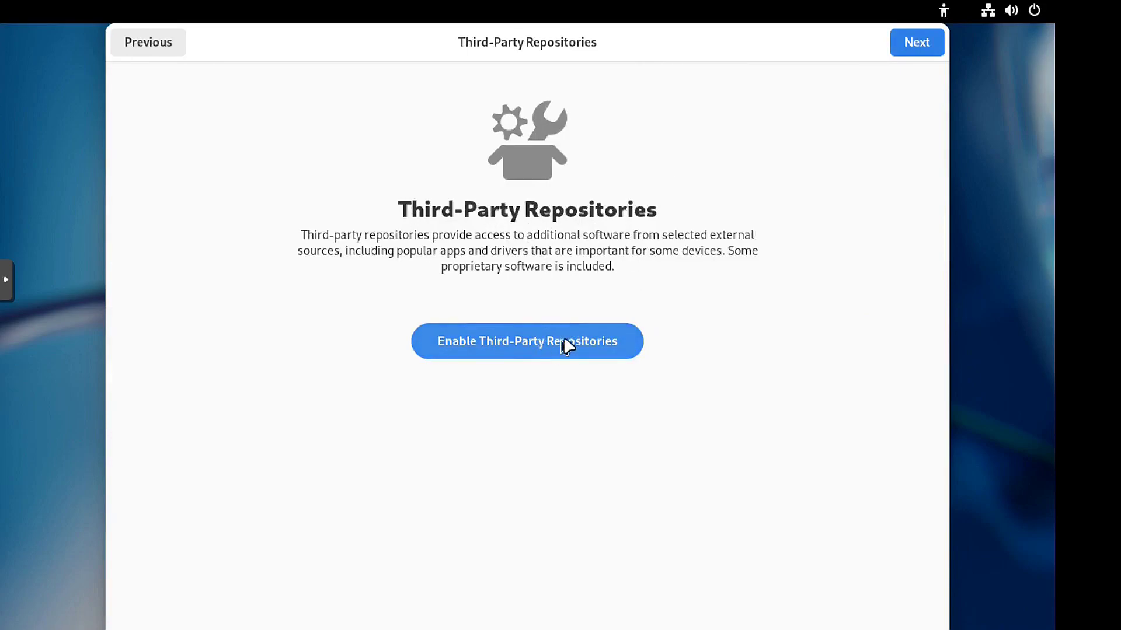
# Enable third-party repositories and skip connecting online accounts.
pyautogui.click(540, 341)
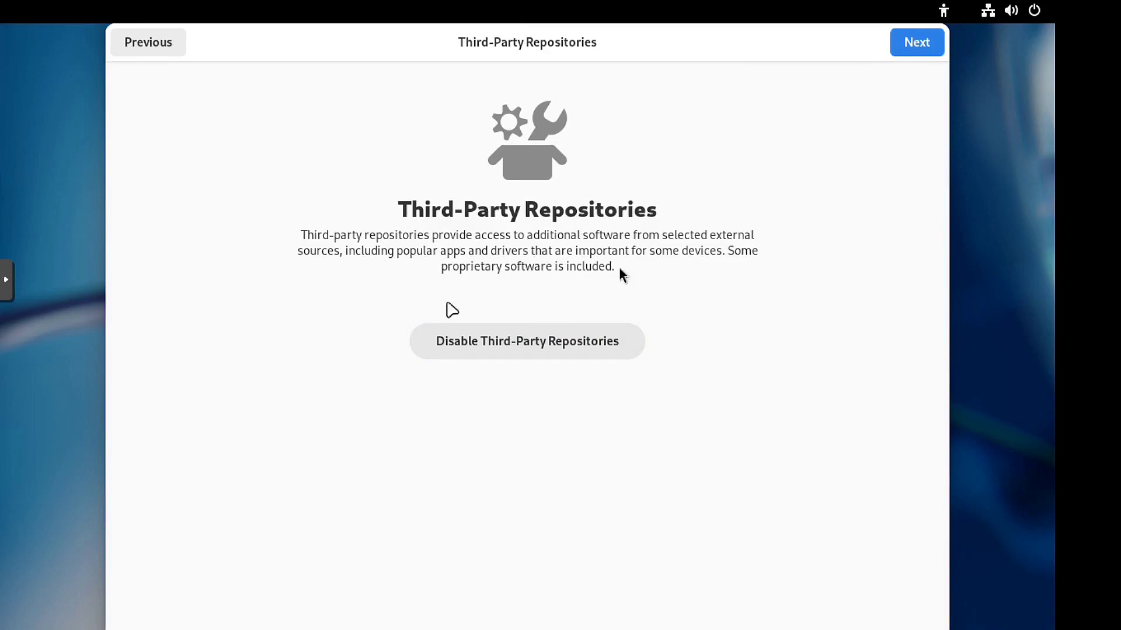
pyautogui.click(922, 44)
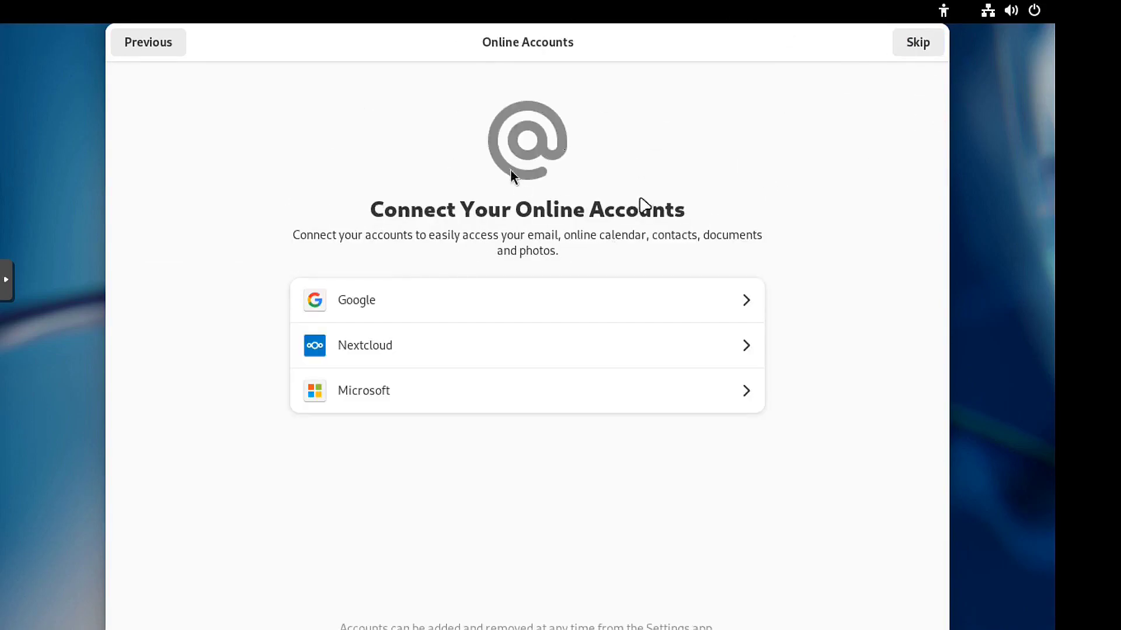
pyautogui.click(915, 44)
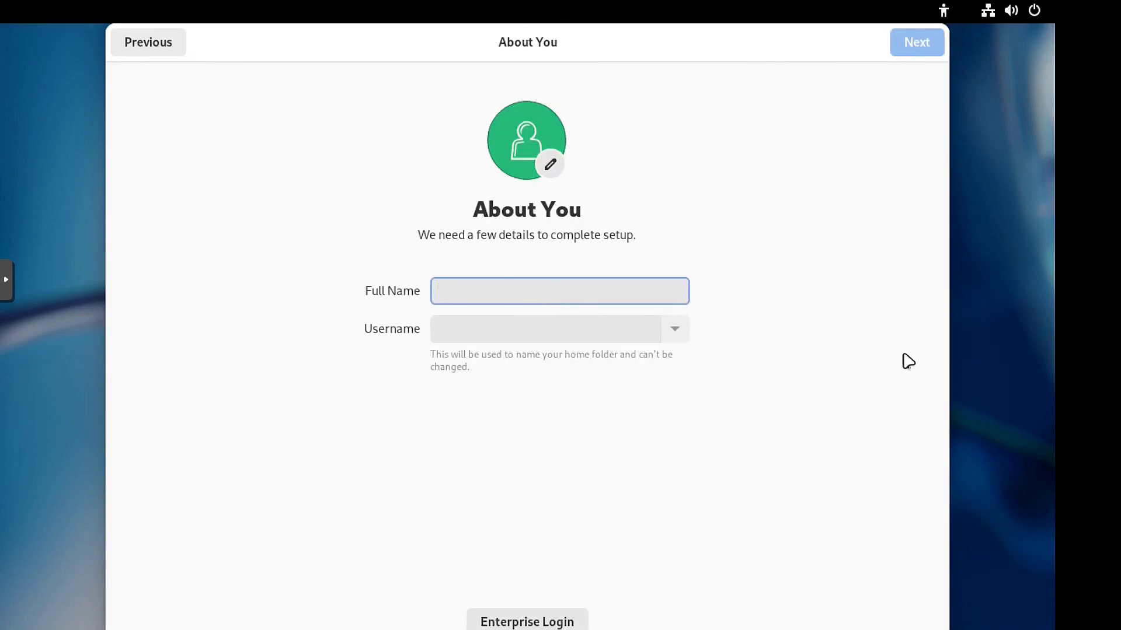
# Enter the account username, then set and confirm the account password to reach Setup Complete.
pyautogui.write('josh')
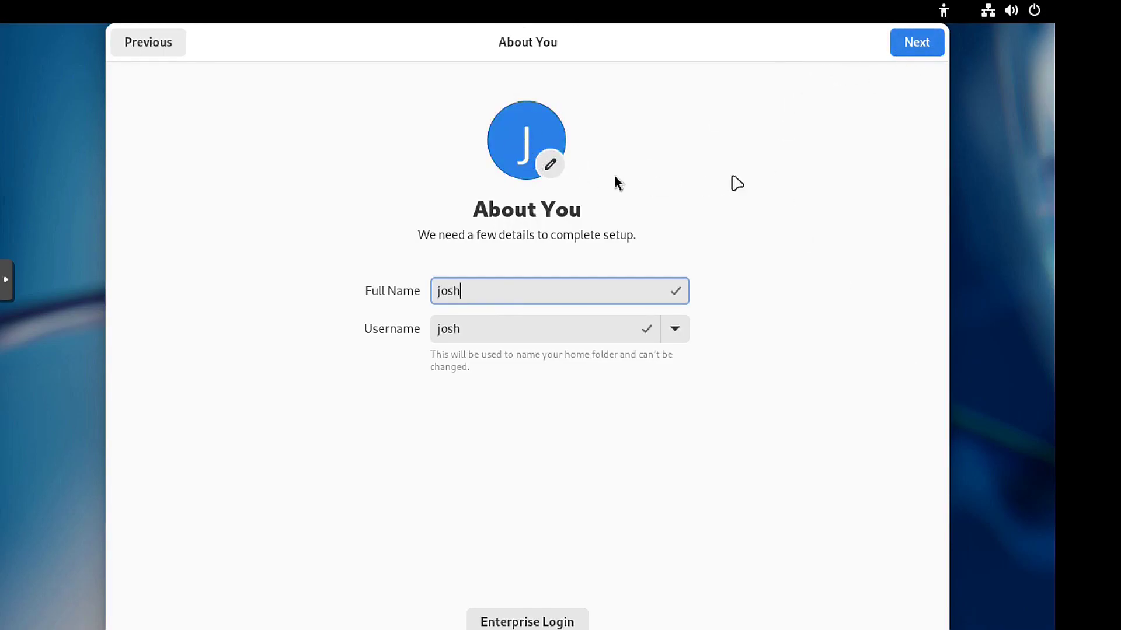
pyautogui.click(915, 44)
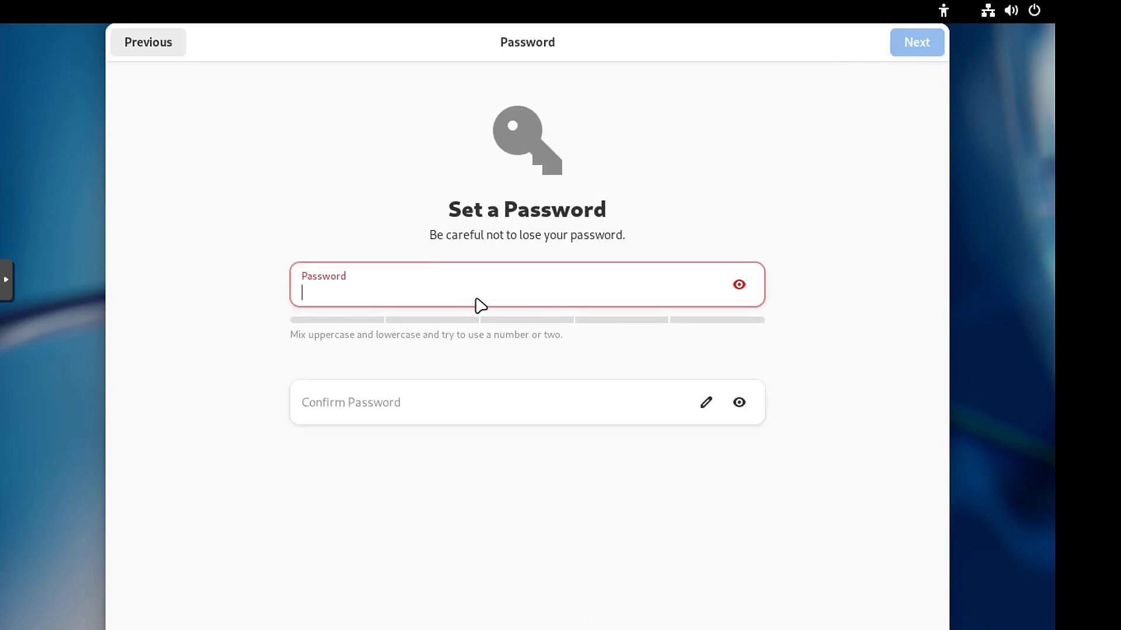
pyautogui.write('*********')
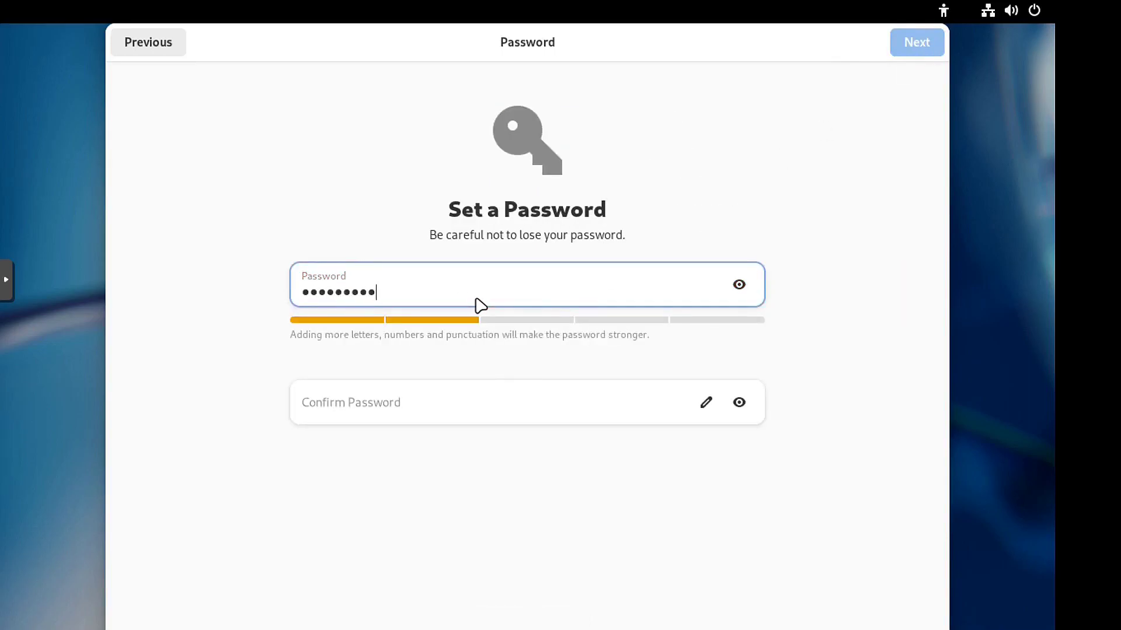
pyautogui.press('Tab')
pyautogui.press('Tab')
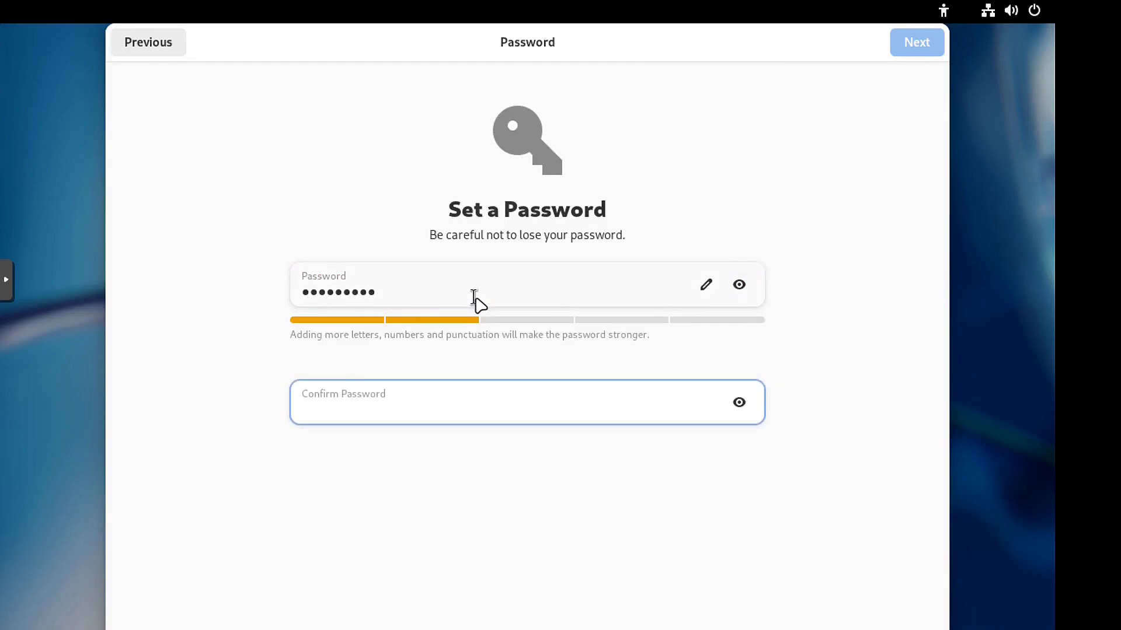
pyautogui.write('*********')
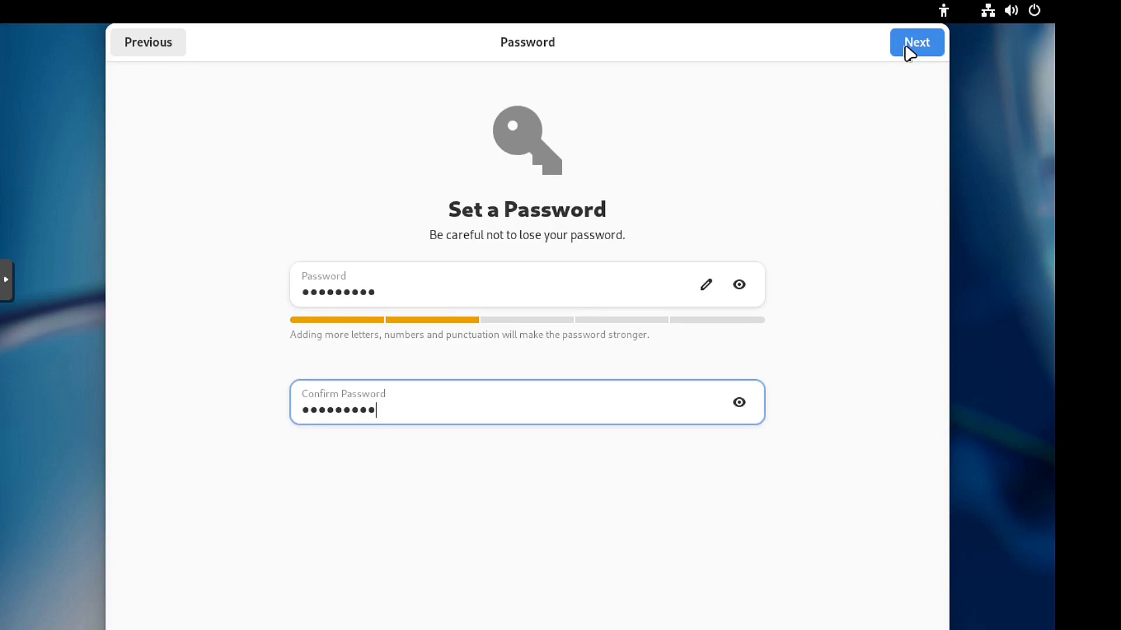
pyautogui.click(925, 52)
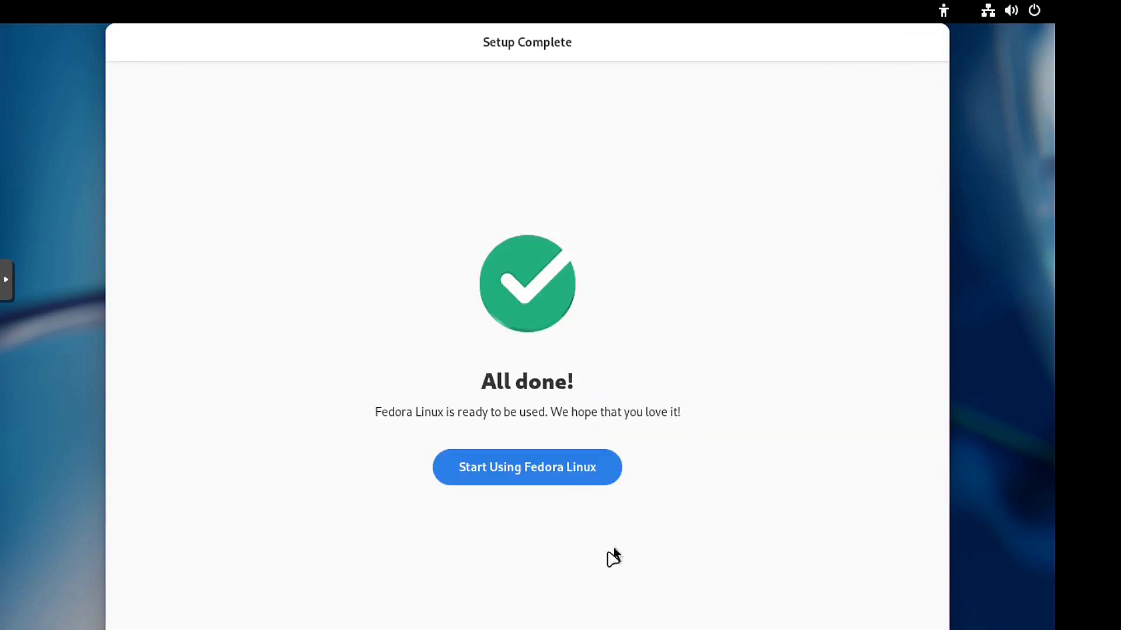
# Start using Fedora Linux and take the GNOME Tour up to the Just Type to Search page.
pyautogui.click(580, 464)
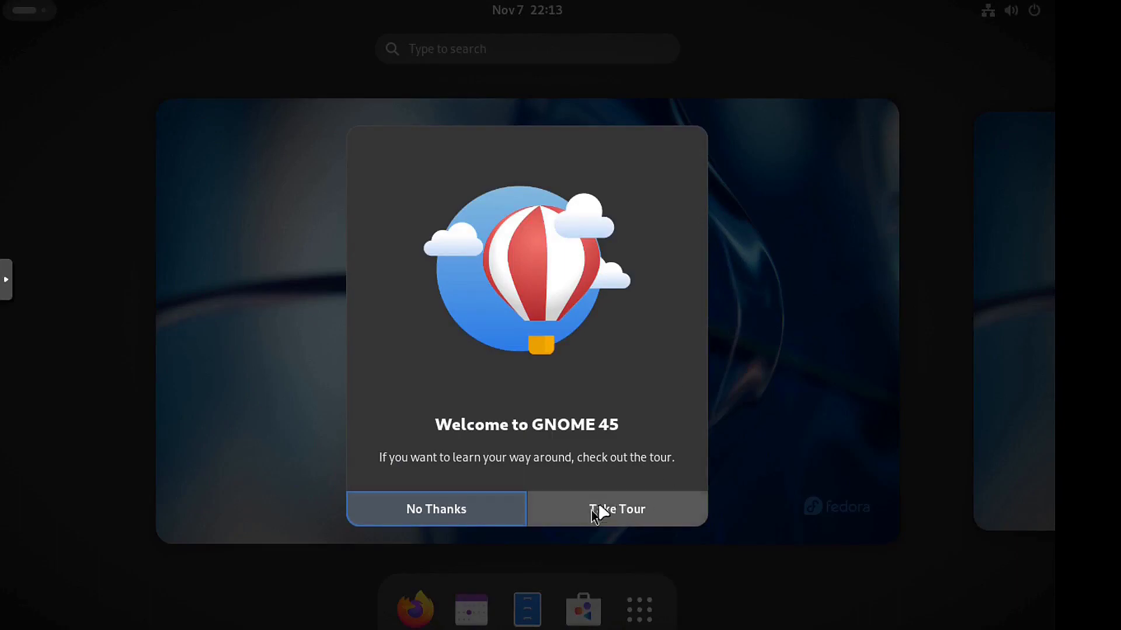
pyautogui.click(637, 518)
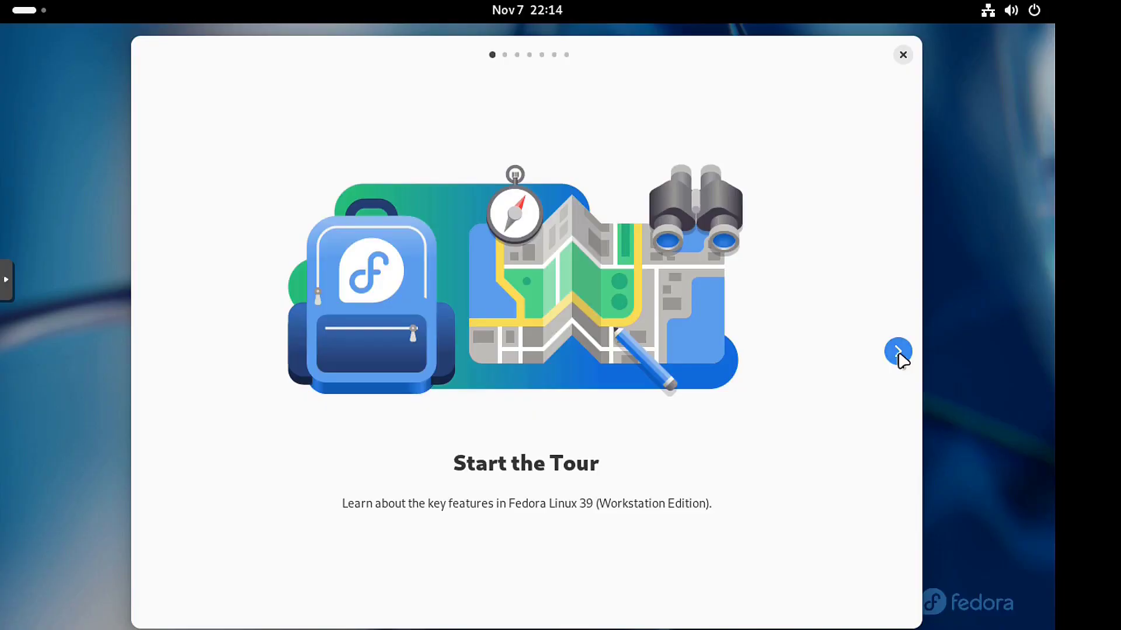
pyautogui.click(898, 352)
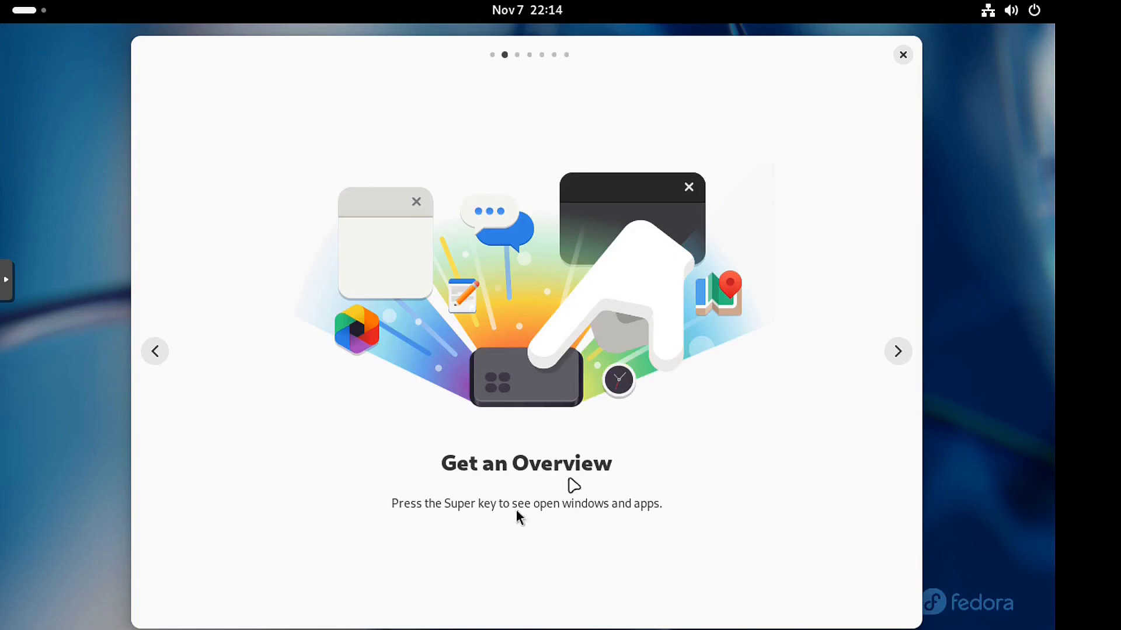
pyautogui.click(898, 352)
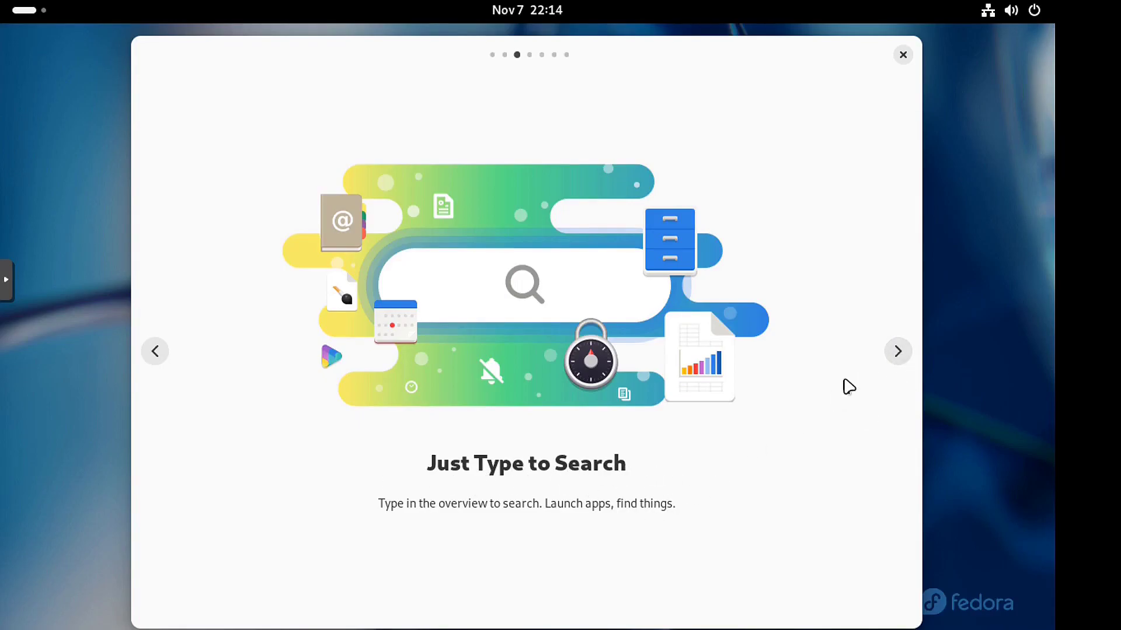
# Advance through the Overview and Workspaces tour pages to the last page, then close the tour.
pyautogui.click(898, 353)
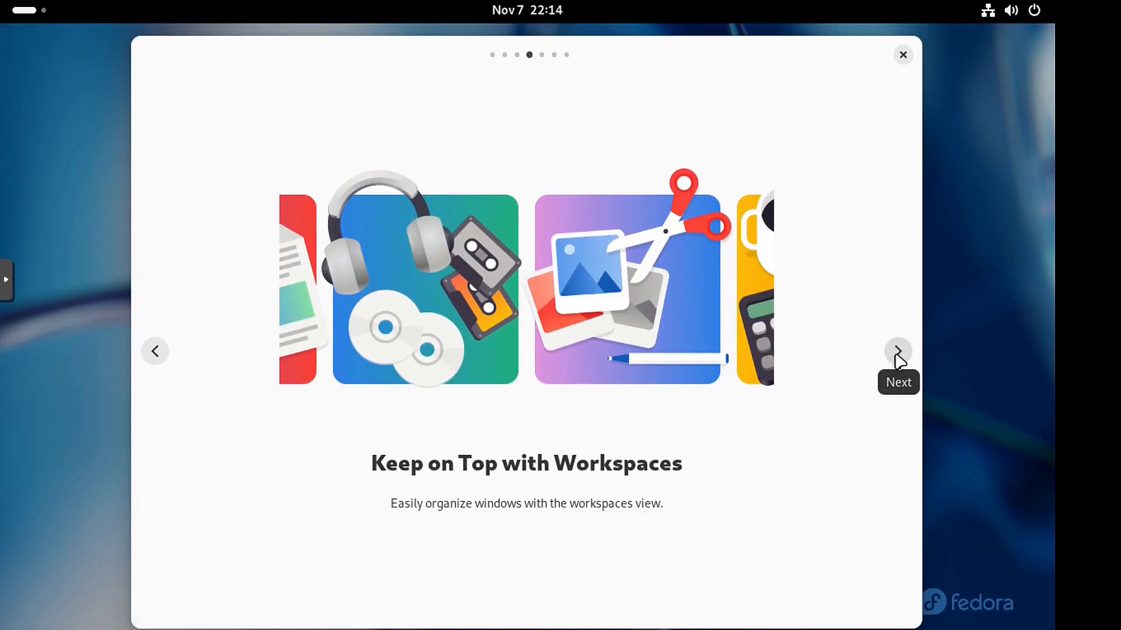
pyautogui.click(897, 352)
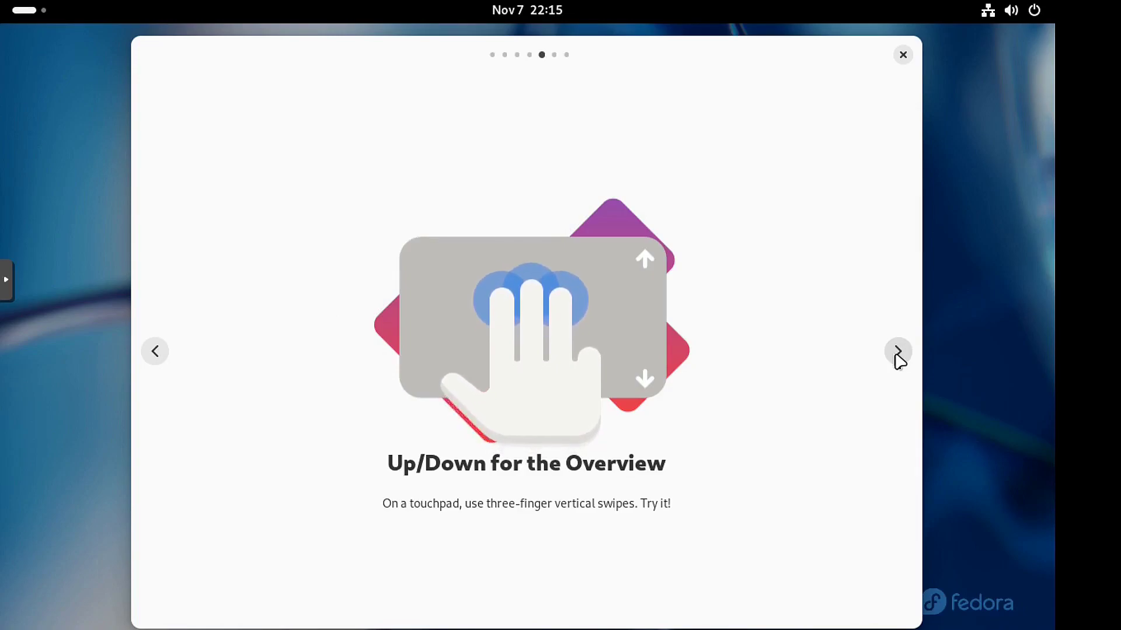
pyautogui.click(896, 356)
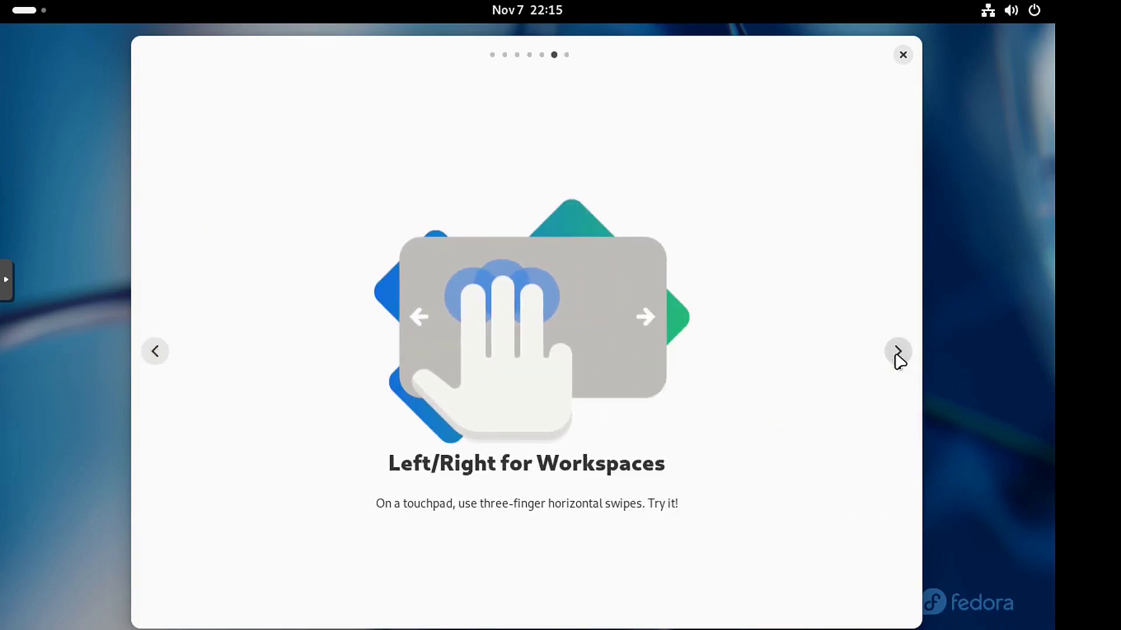
pyautogui.click(896, 356)
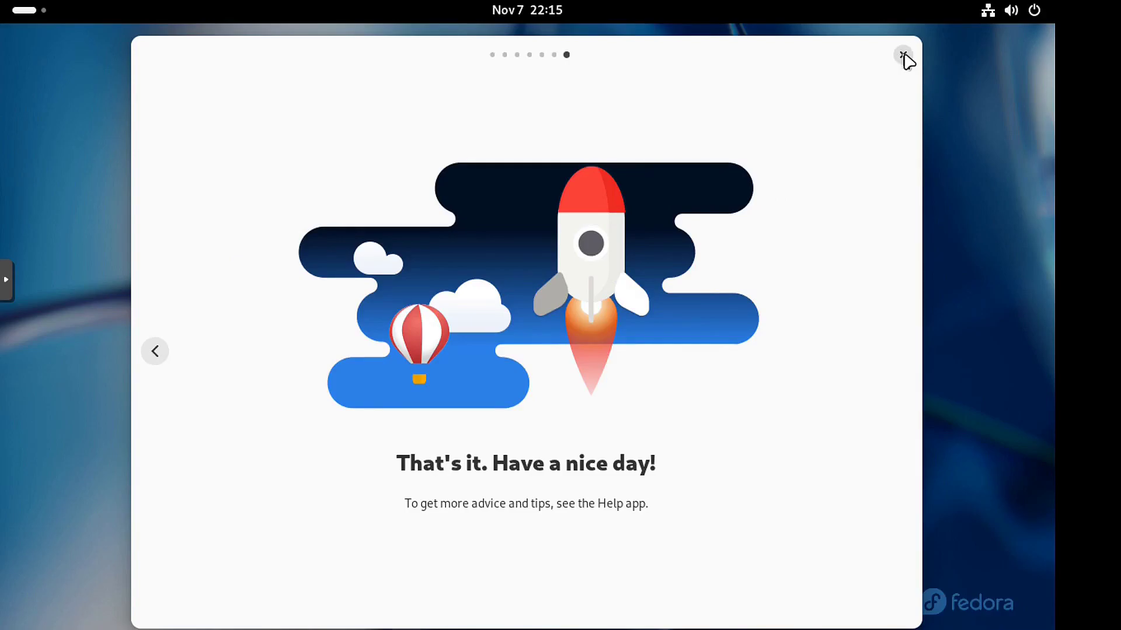
pyautogui.click(904, 56)
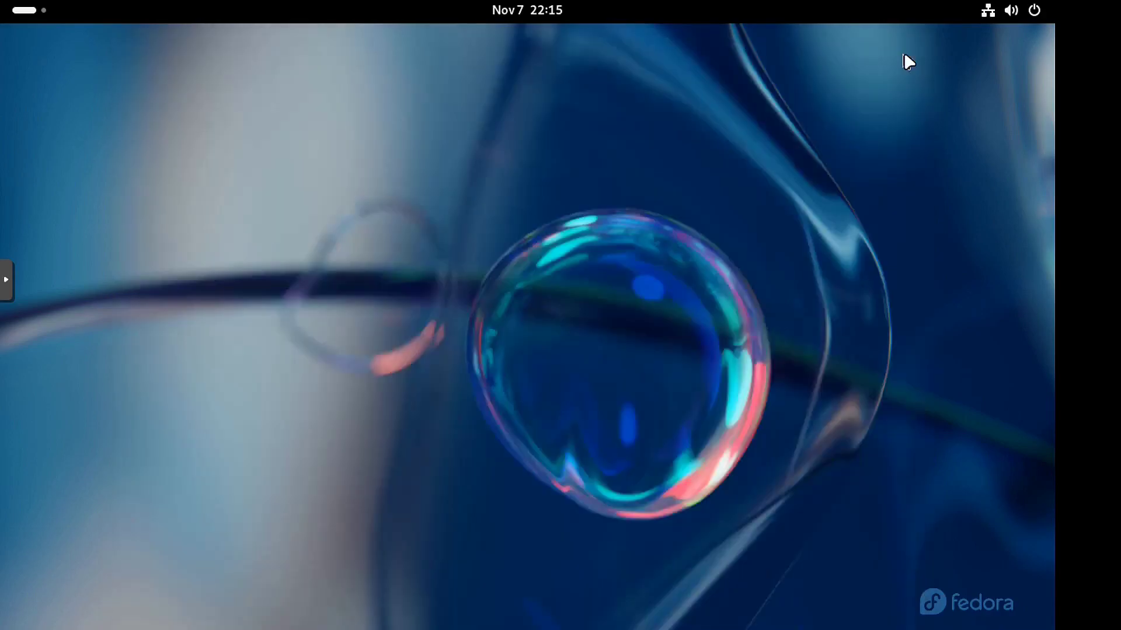
# Set the display resolution to 1360 × 768 (16:9) via Display Settings, keep the change, and close Settings.
pyautogui.rightClick(687, 136)
pyautogui.click(733, 211)
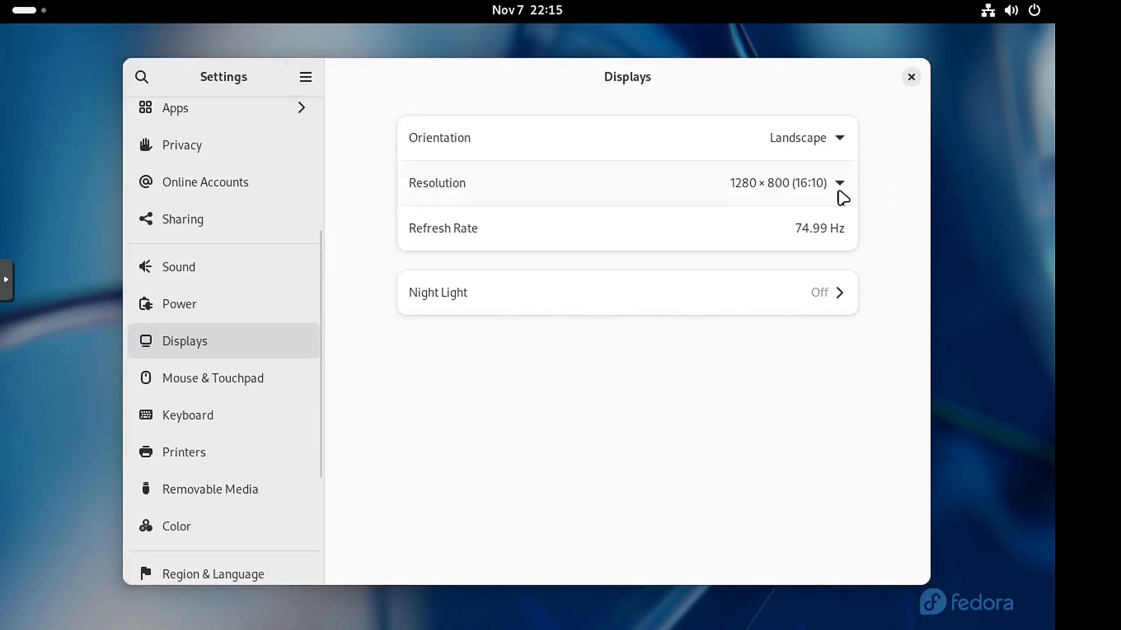
pyautogui.click(838, 193)
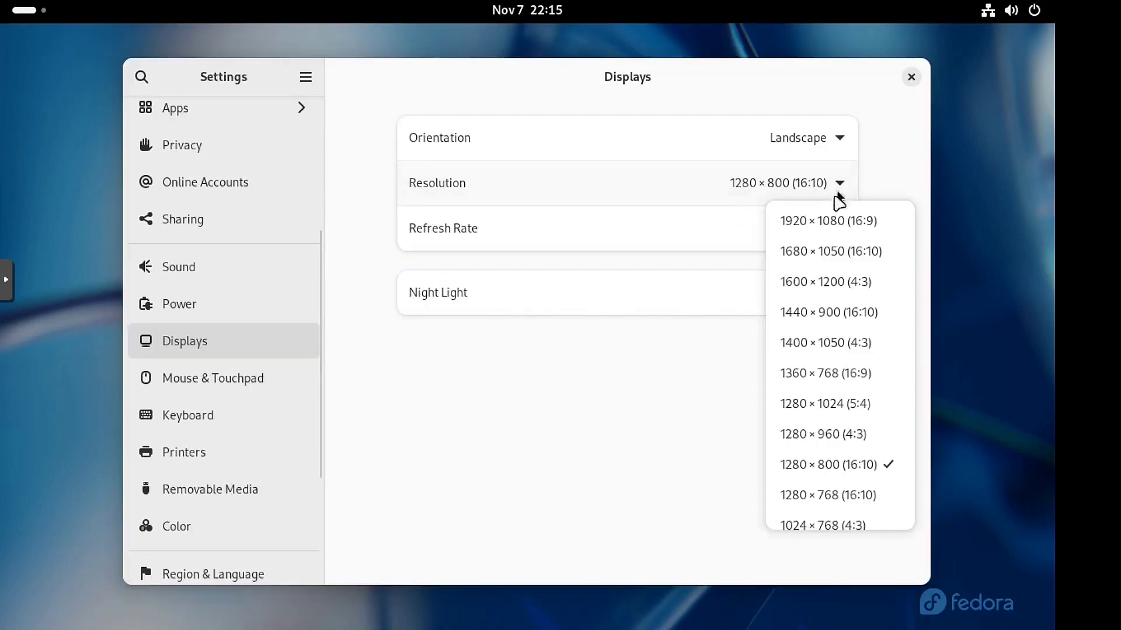
pyautogui.click(832, 375)
pyautogui.click(892, 82)
pyautogui.click(645, 375)
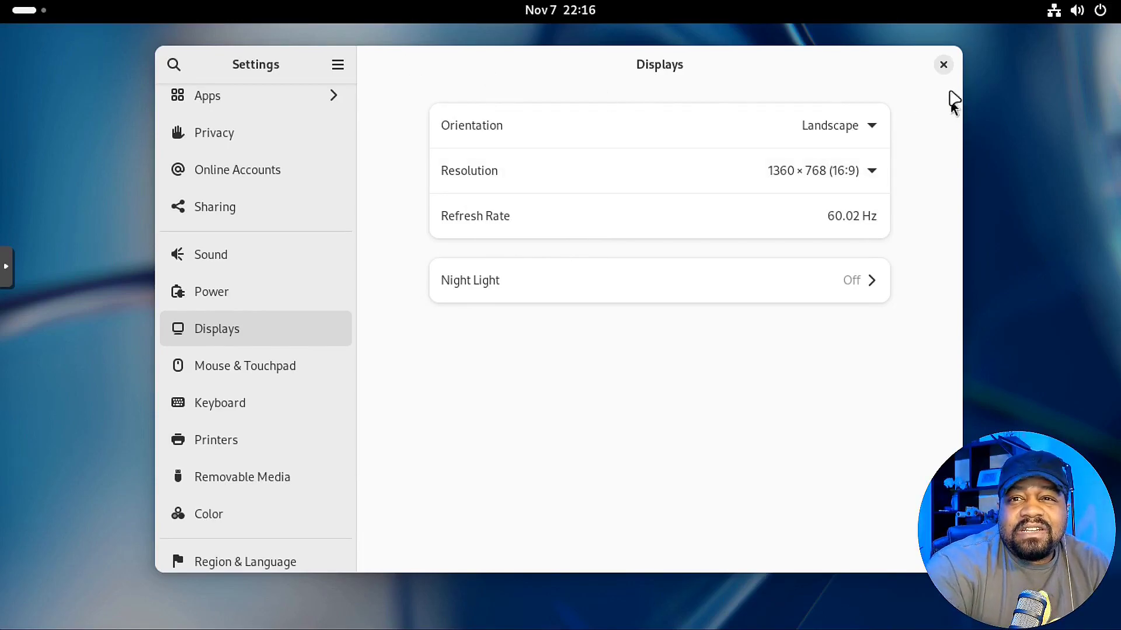
pyautogui.click(943, 64)
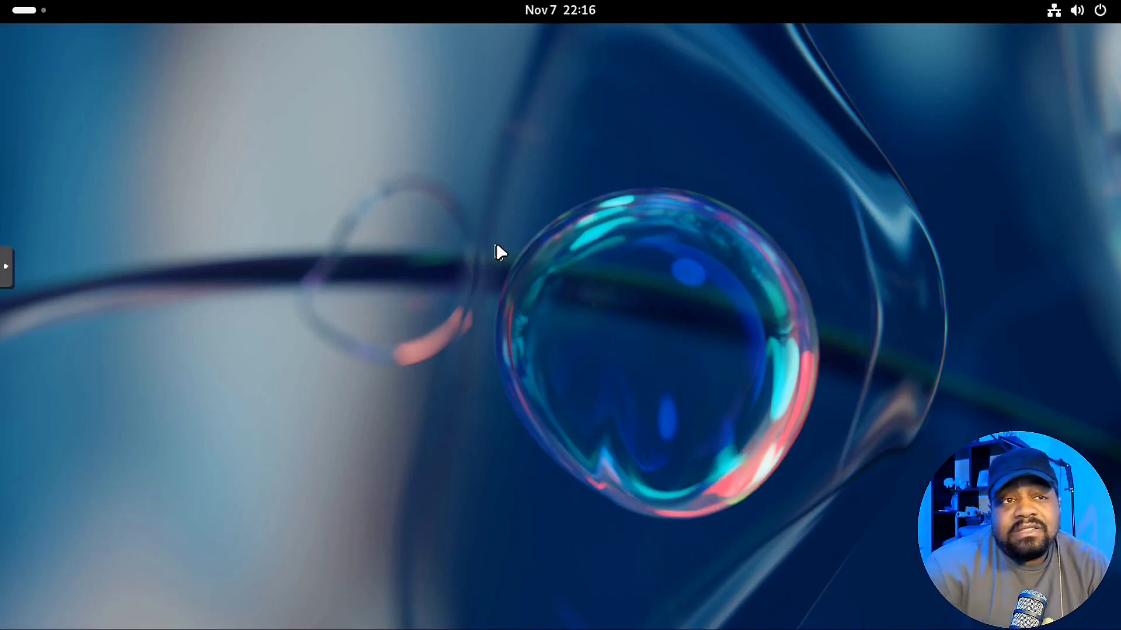
# Open the Activities overview, scroll through it, and return to the empty desktop.
pyautogui.click(30, 13)
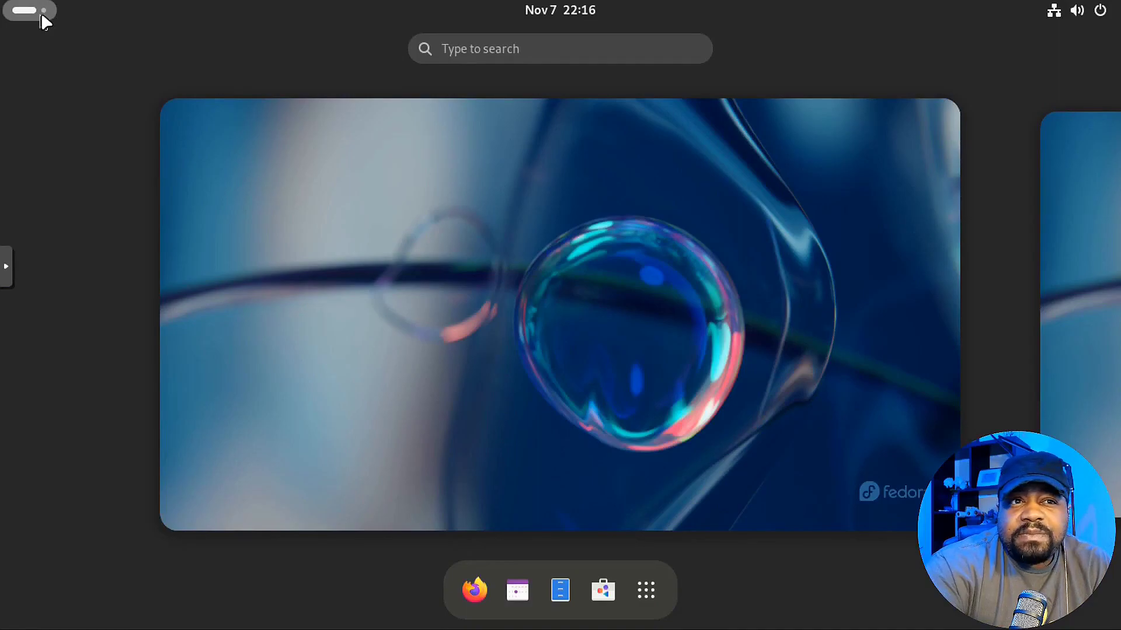
pyautogui.scroll(-1, 41, 13)
pyautogui.scroll(1, 41, 12)
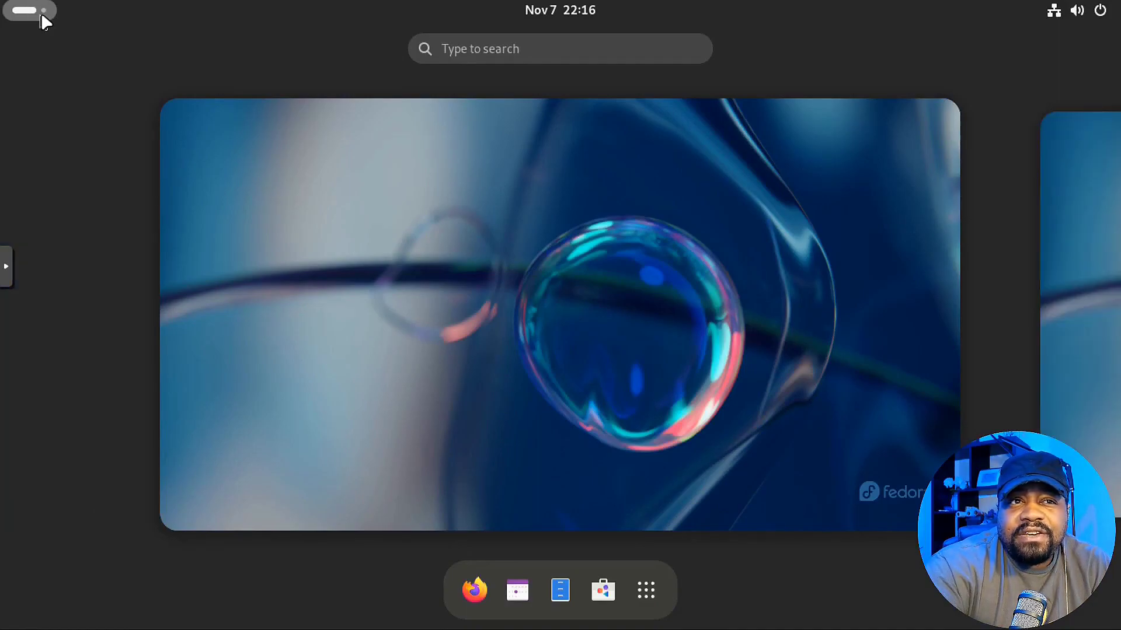
pyautogui.click(616, 332)
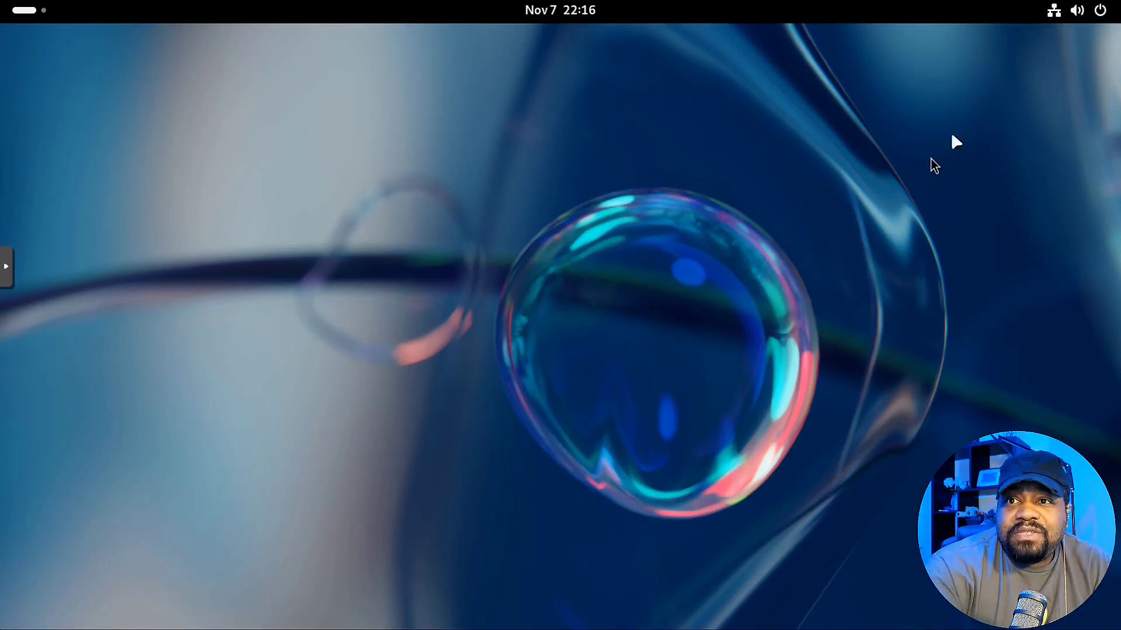
# Open the Quick Settings menu from the top-right status area to see network and Balanced power mode.
pyautogui.click(1092, 13)
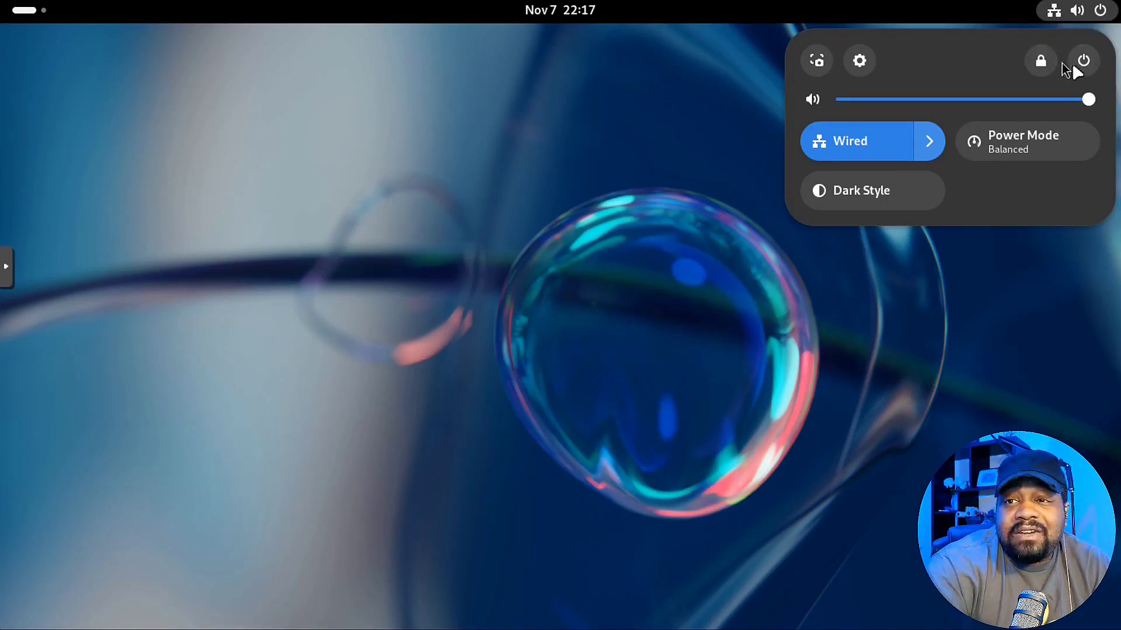
# Switch the style to Dark under Settings > Appearance, then close Settings.
pyautogui.click(860, 60)
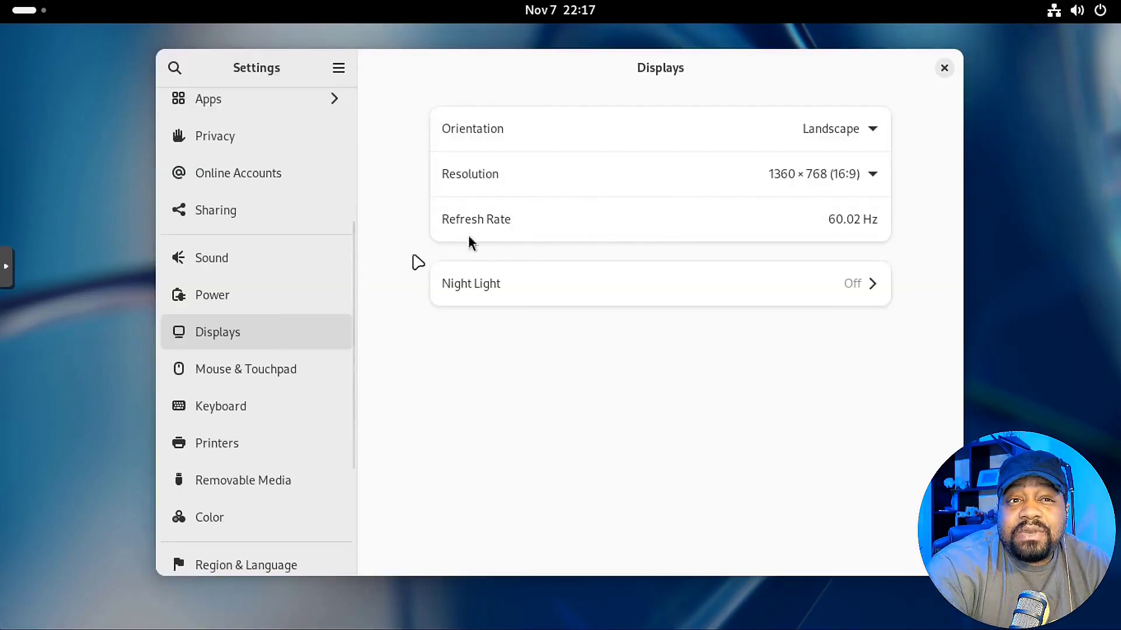
pyautogui.scroll(5, 249, 431)
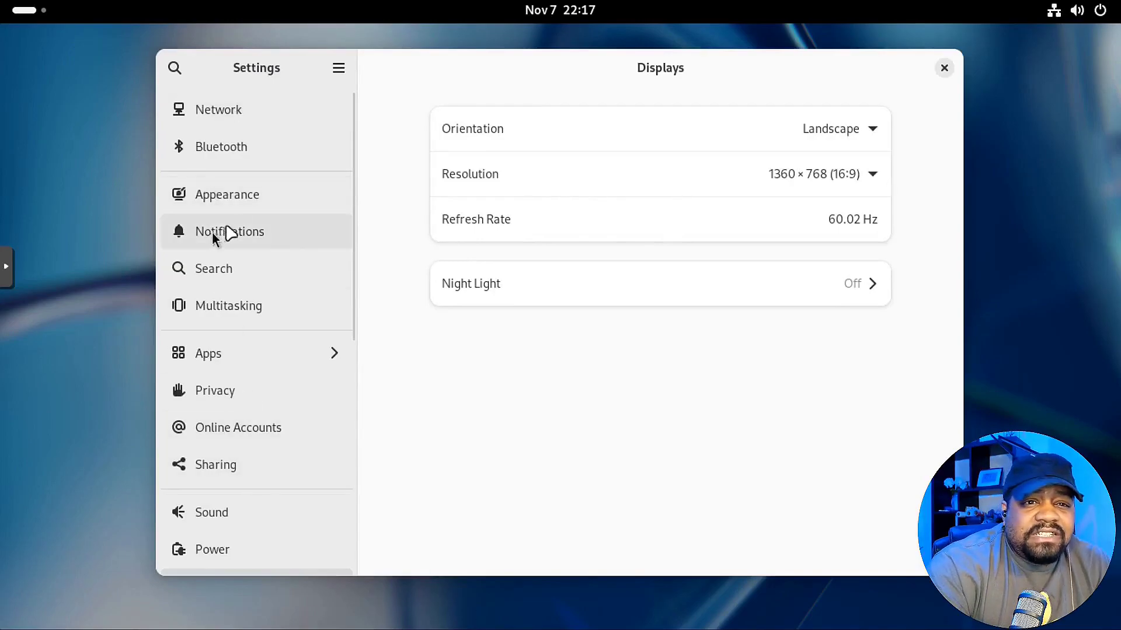
pyautogui.click(257, 200)
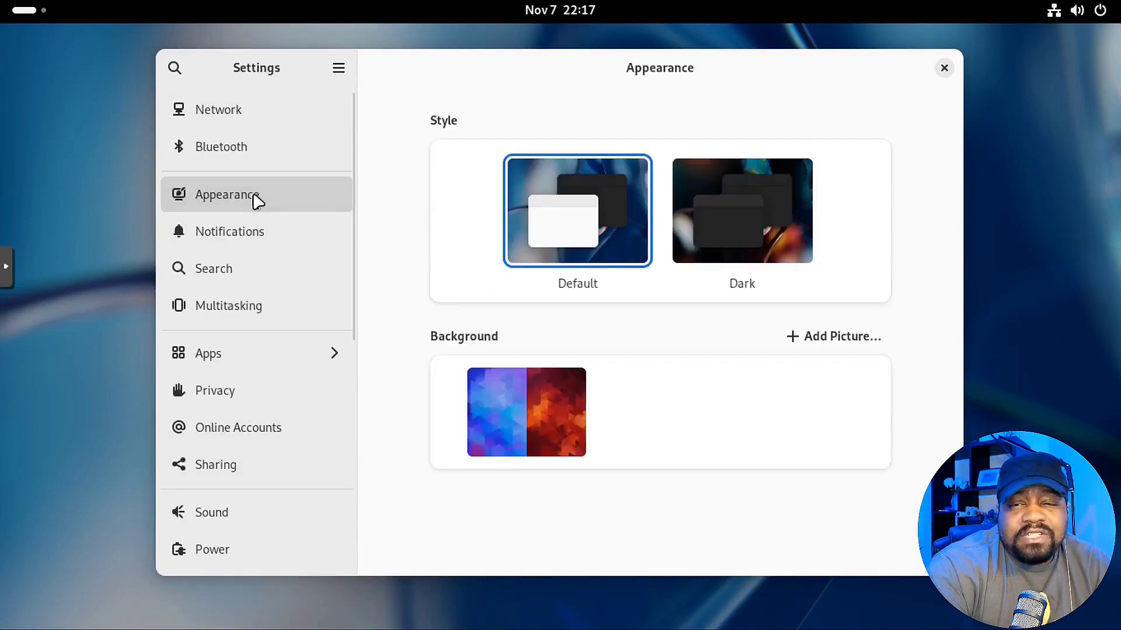
pyautogui.click(736, 226)
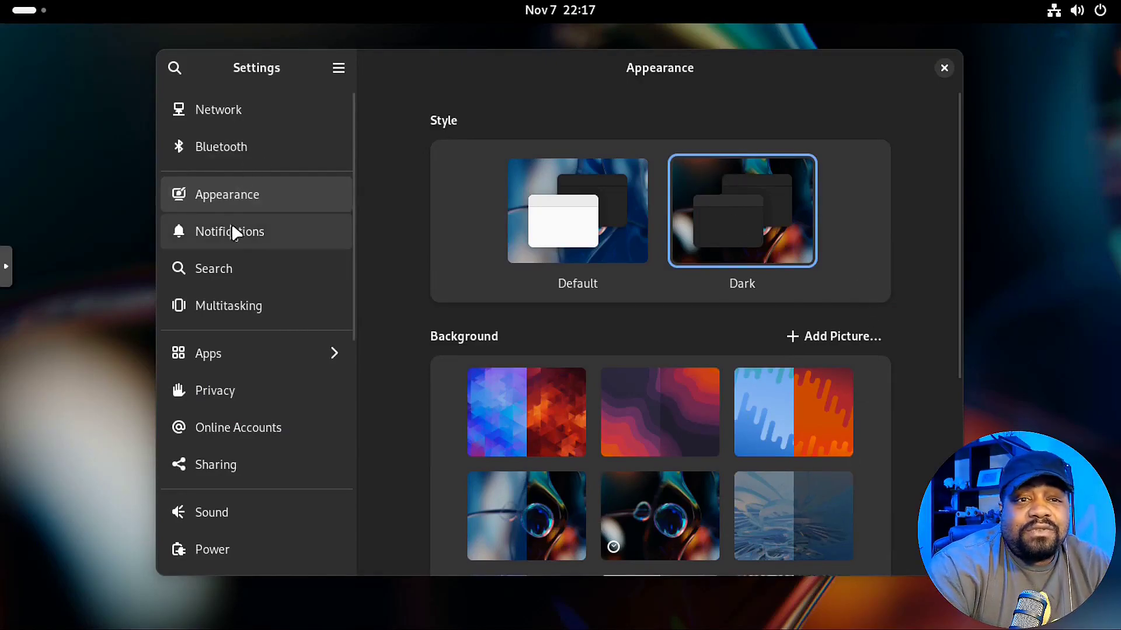
pyautogui.click(944, 69)
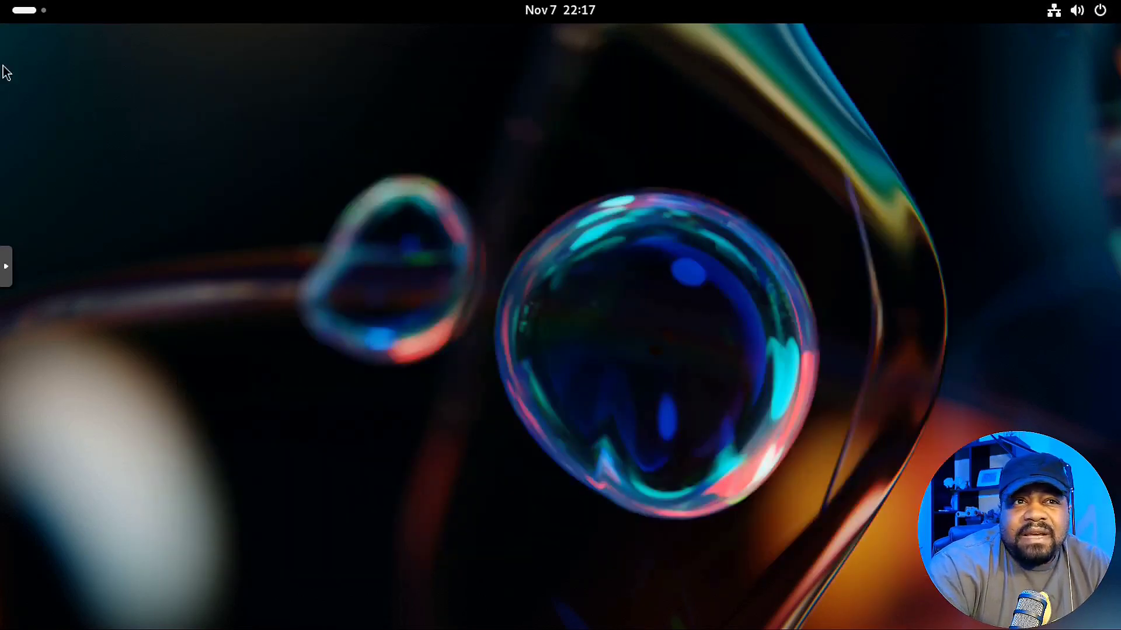
# In a new Terminal, run uname -r to show kernel 6.5.6-300.fc39, then try htop (not found).
pyautogui.click(39, 10)
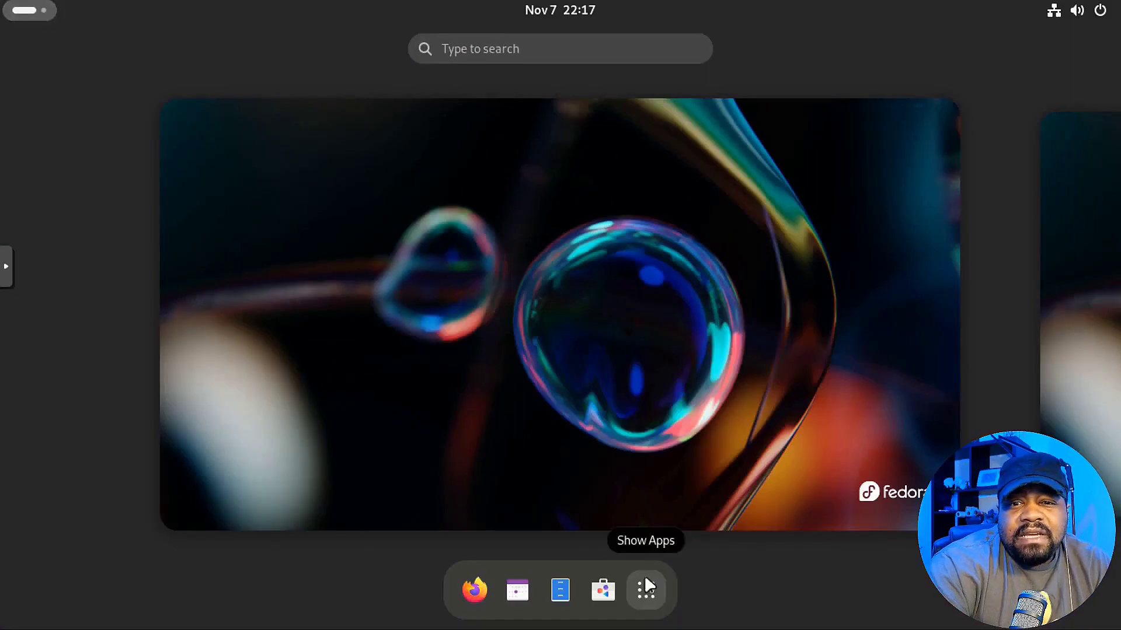
pyautogui.click(648, 590)
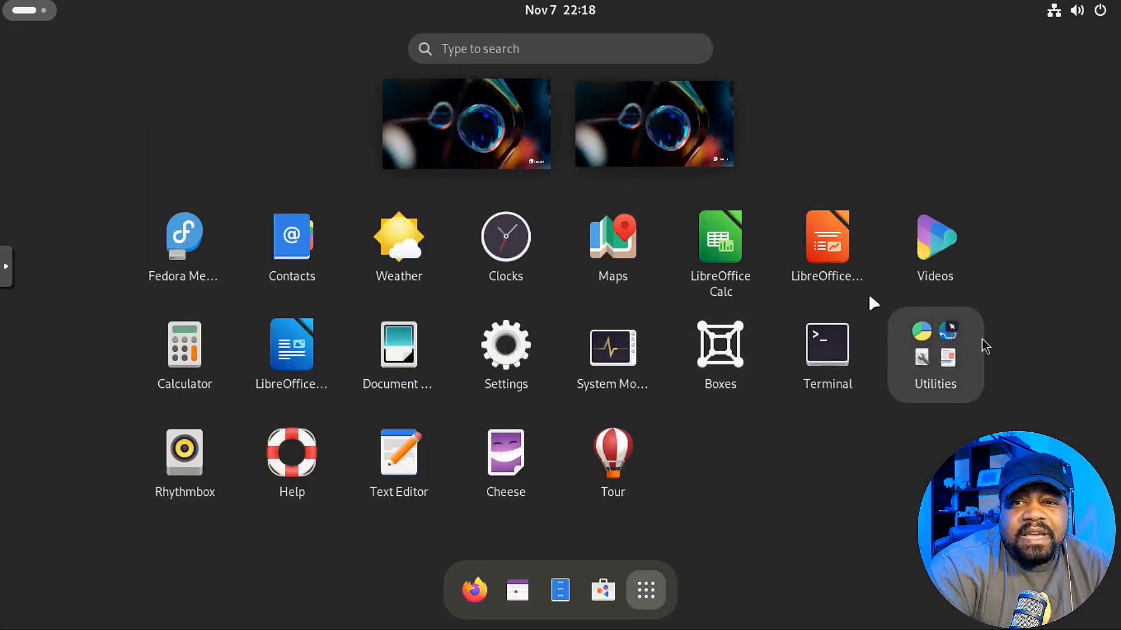
pyautogui.click(824, 354)
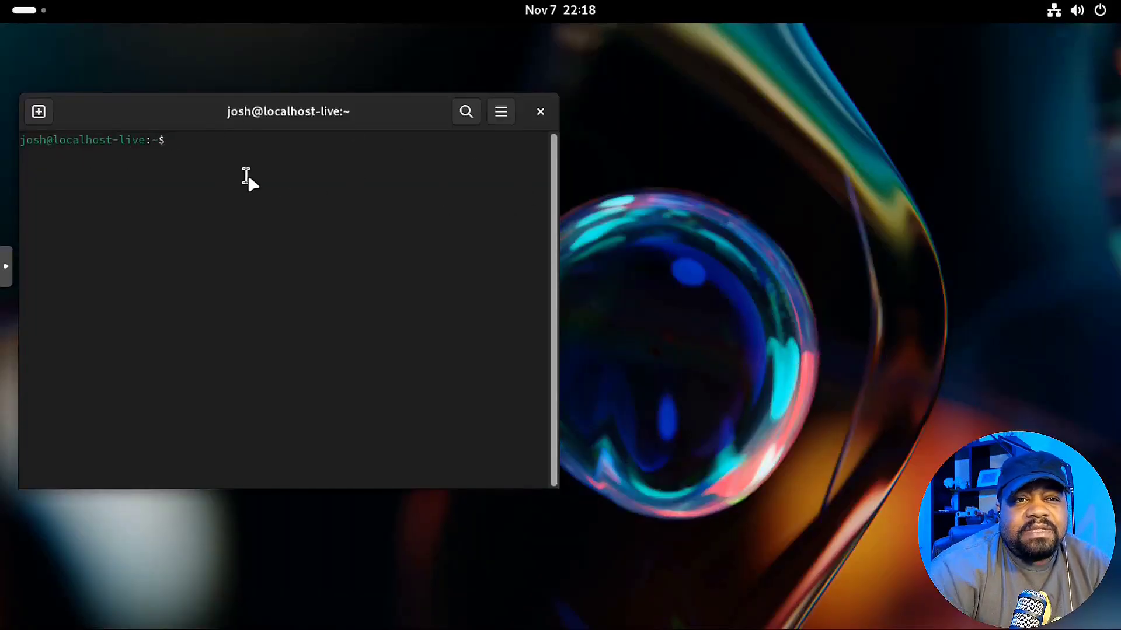
pyautogui.write('un')
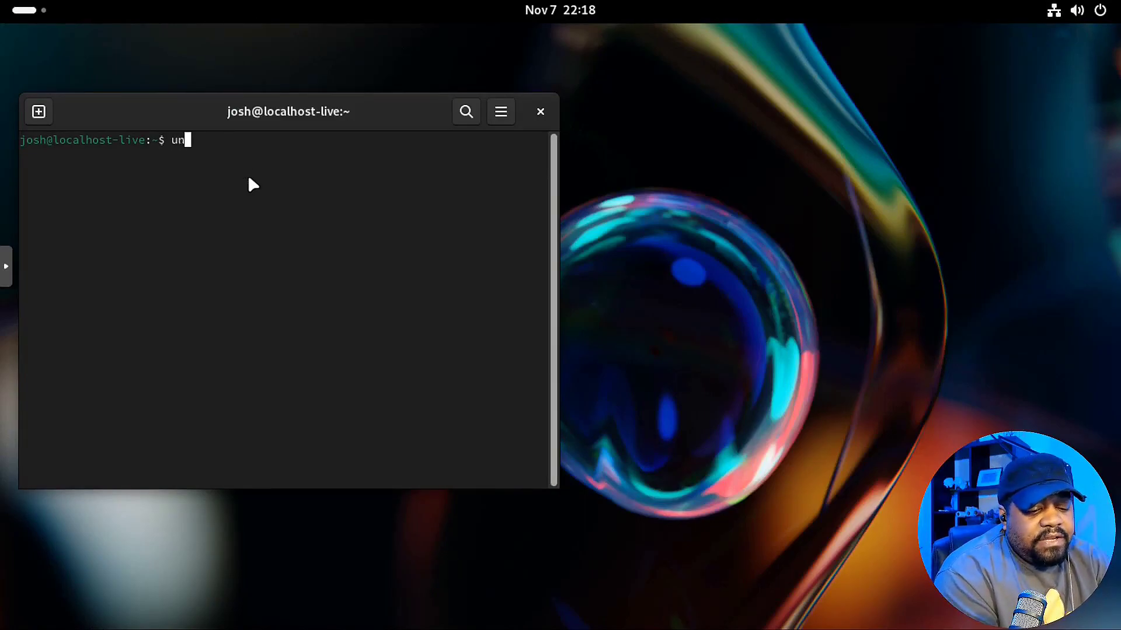
pyautogui.write('ame -r')
pyautogui.press('Return')
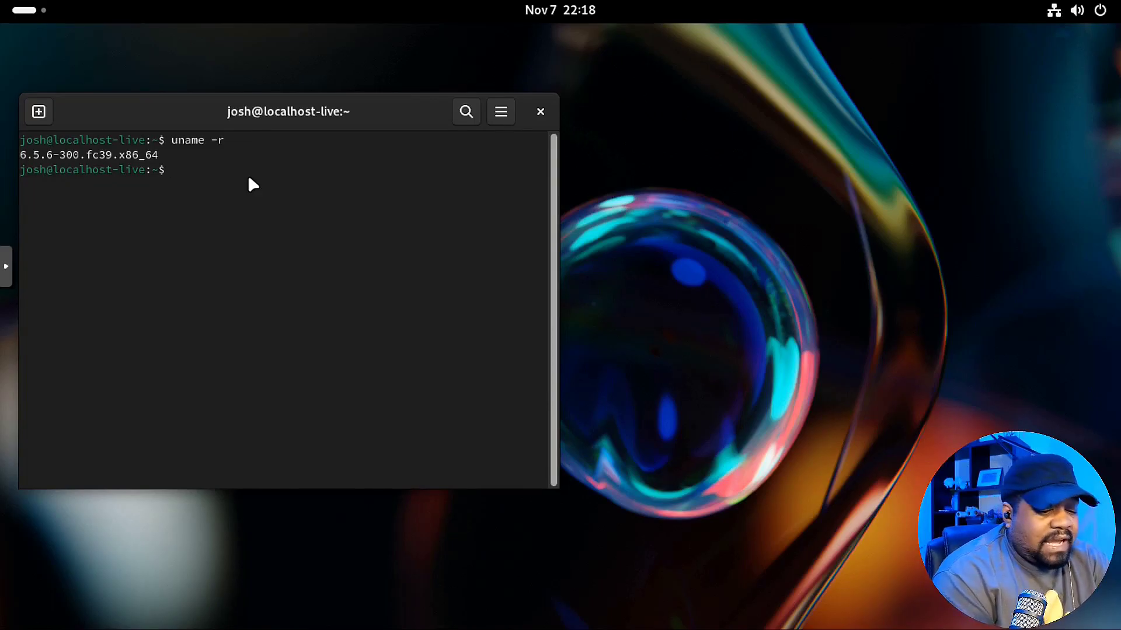
pyautogui.write('htop')
pyautogui.press('Return')
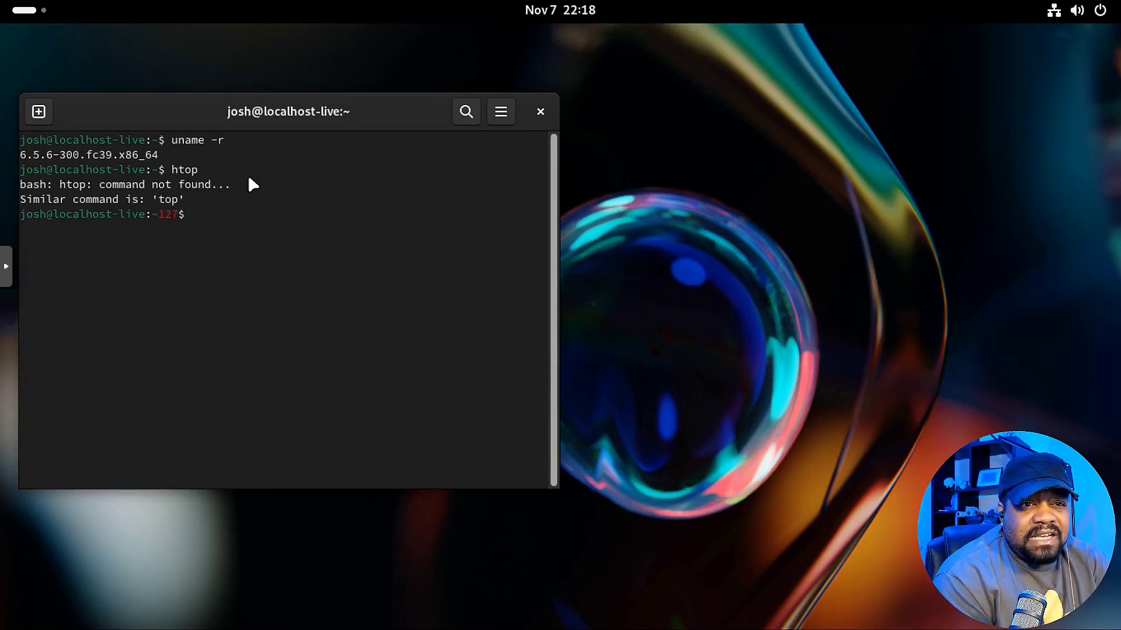
# Run top to view live processes, quit it with q, and exit the terminal.
pyautogui.write('top')
pyautogui.press('Return')
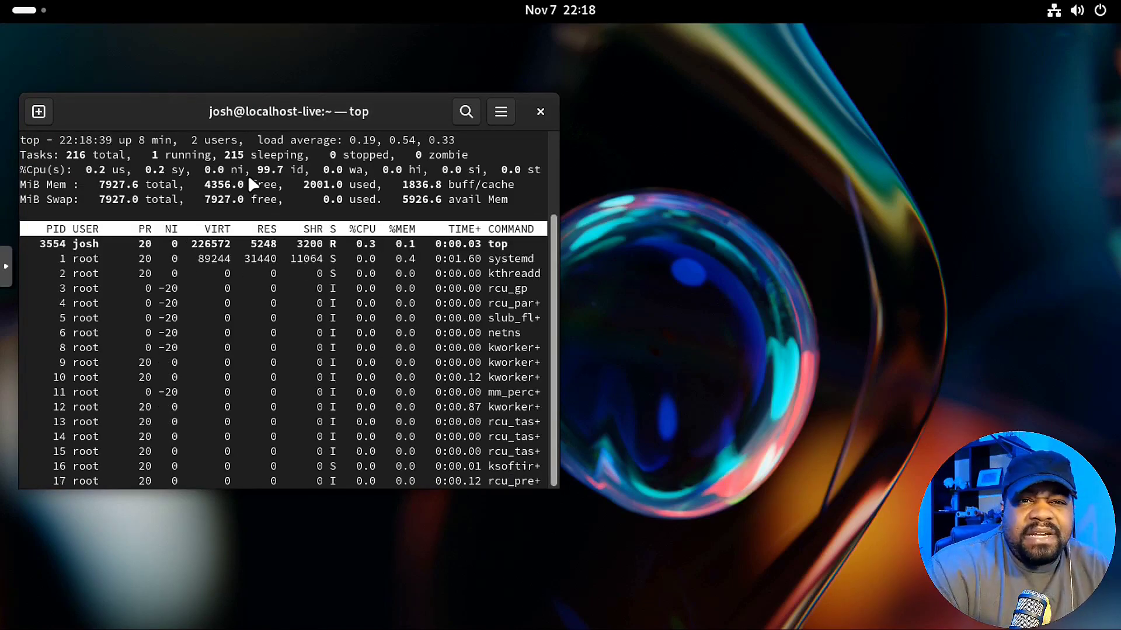
pyautogui.write('q')
pyautogui.write('exit')
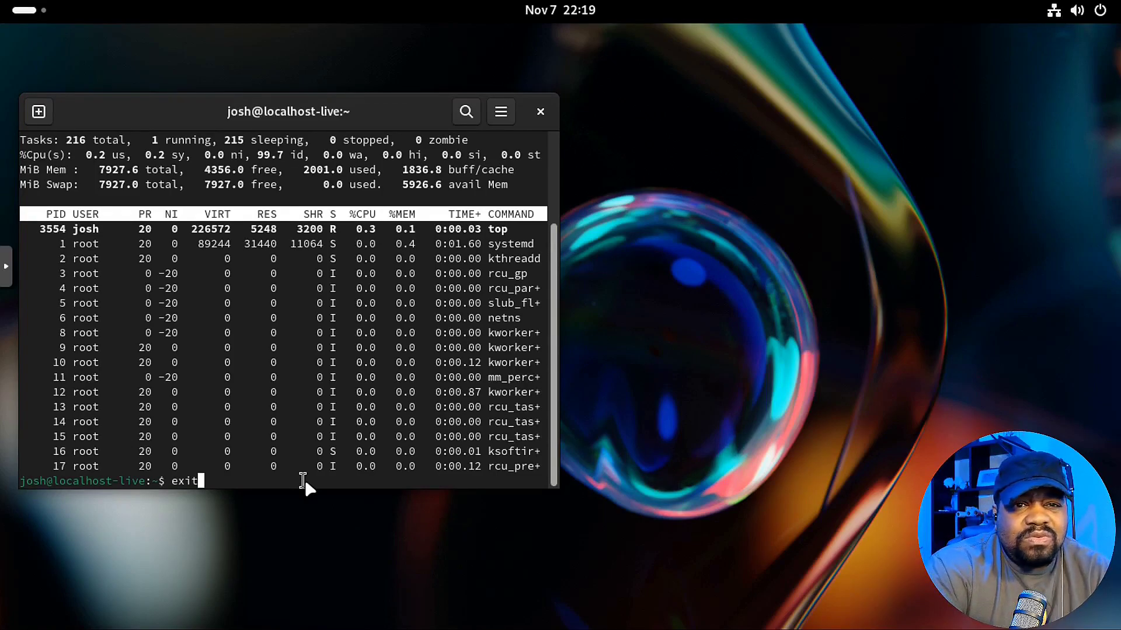
pyautogui.press('Return')
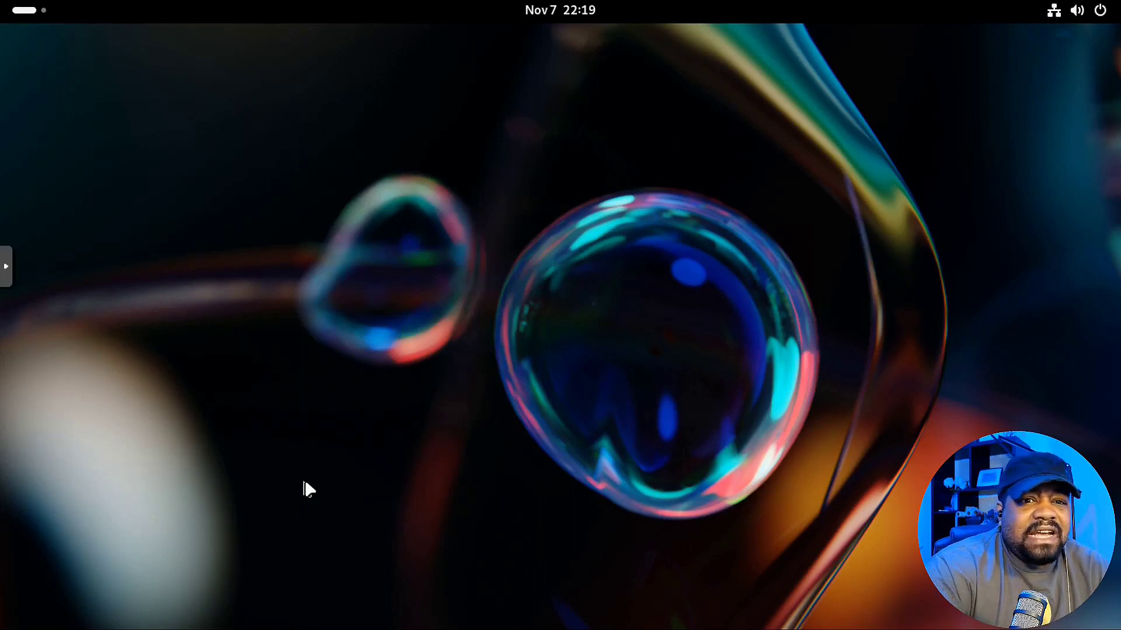
# Launch Software, open its Updates tab, and start downloading the 53 pending updates.
pyautogui.click(28, 10)
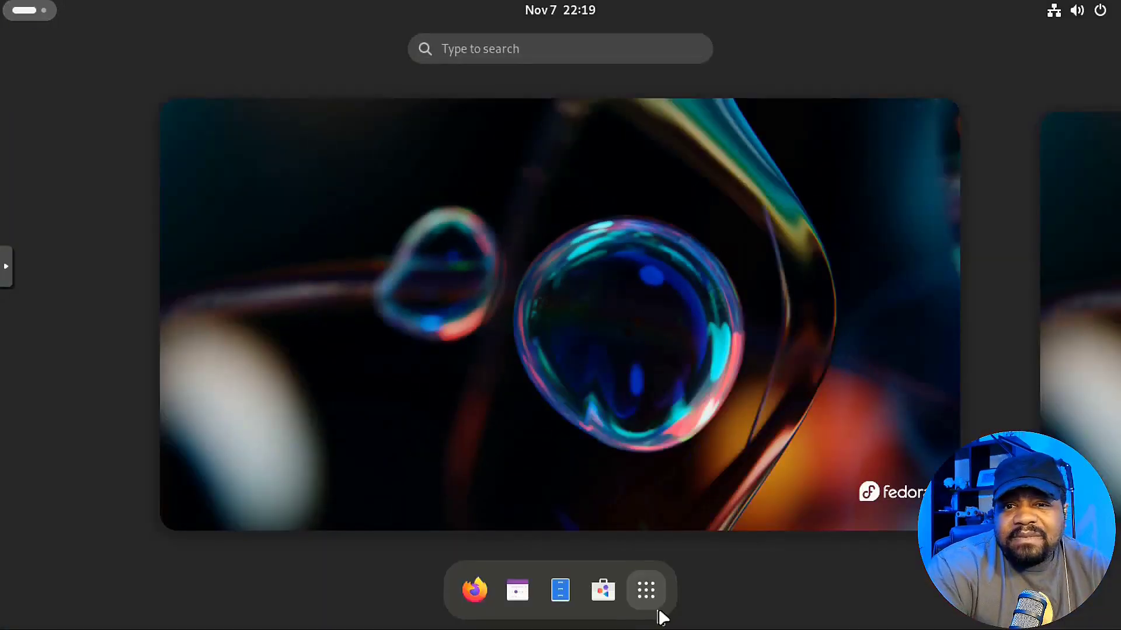
pyautogui.click(603, 591)
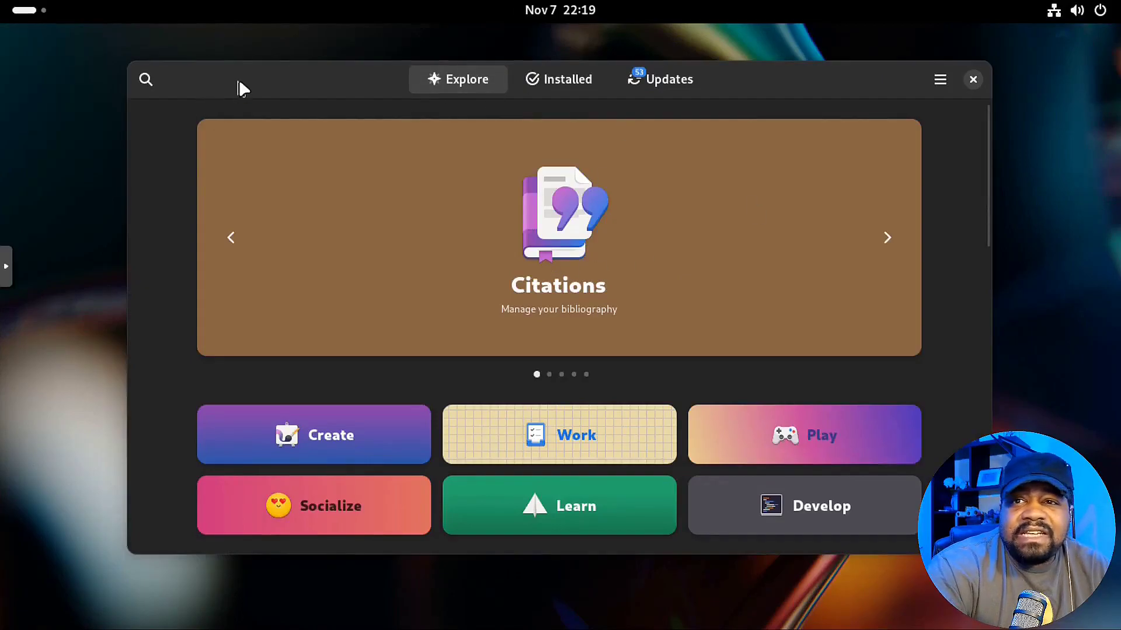
pyautogui.click(682, 79)
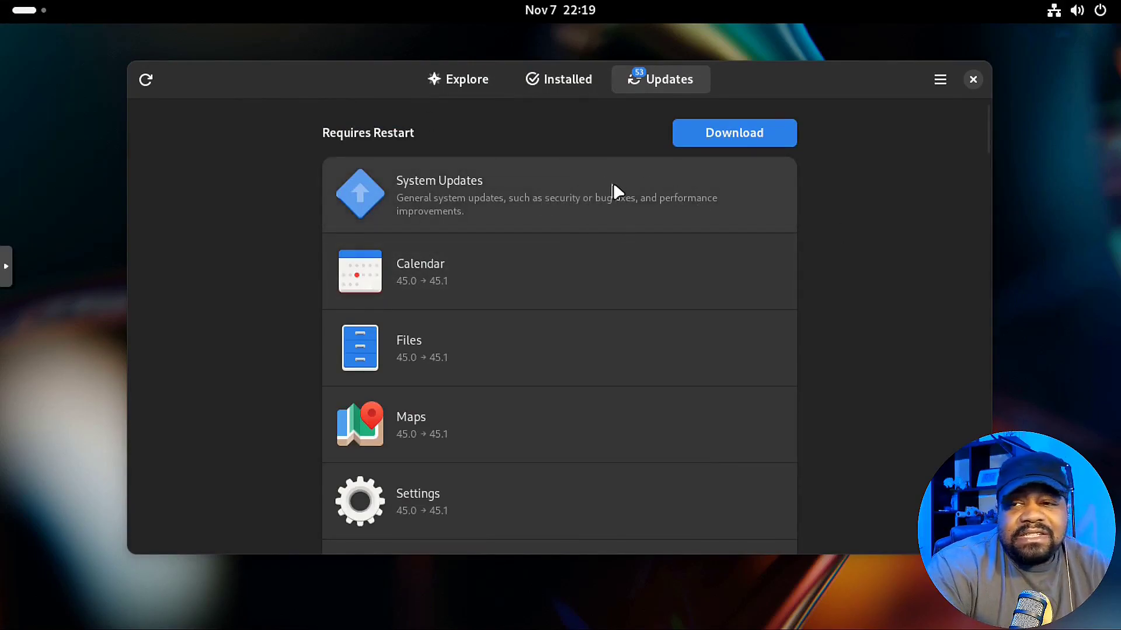
pyautogui.click(725, 134)
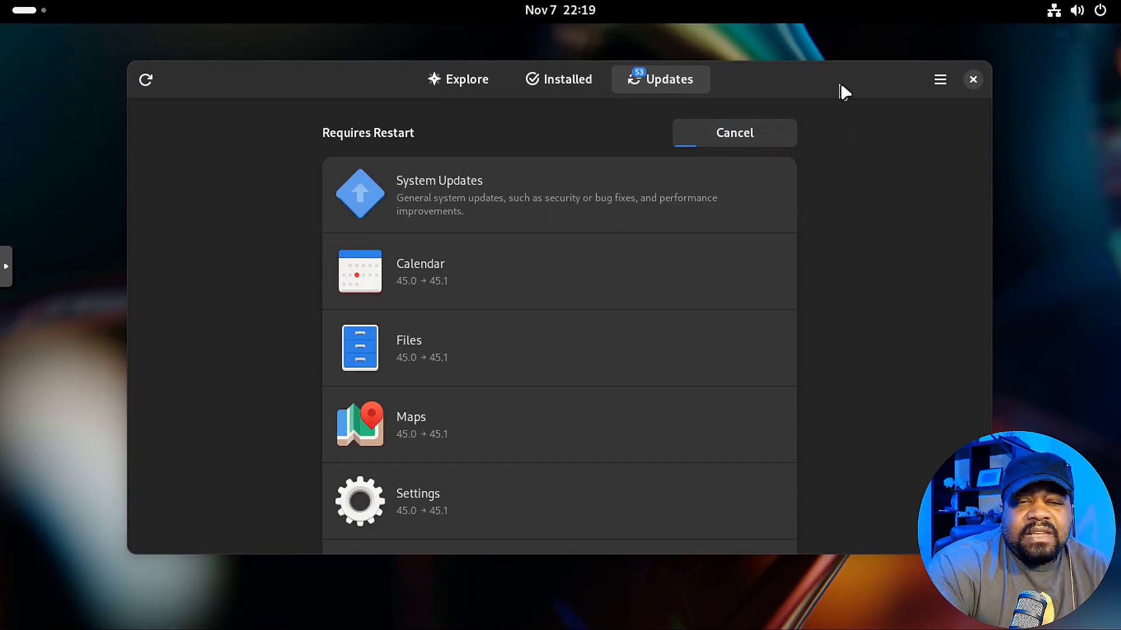
pyautogui.click(25, 10)
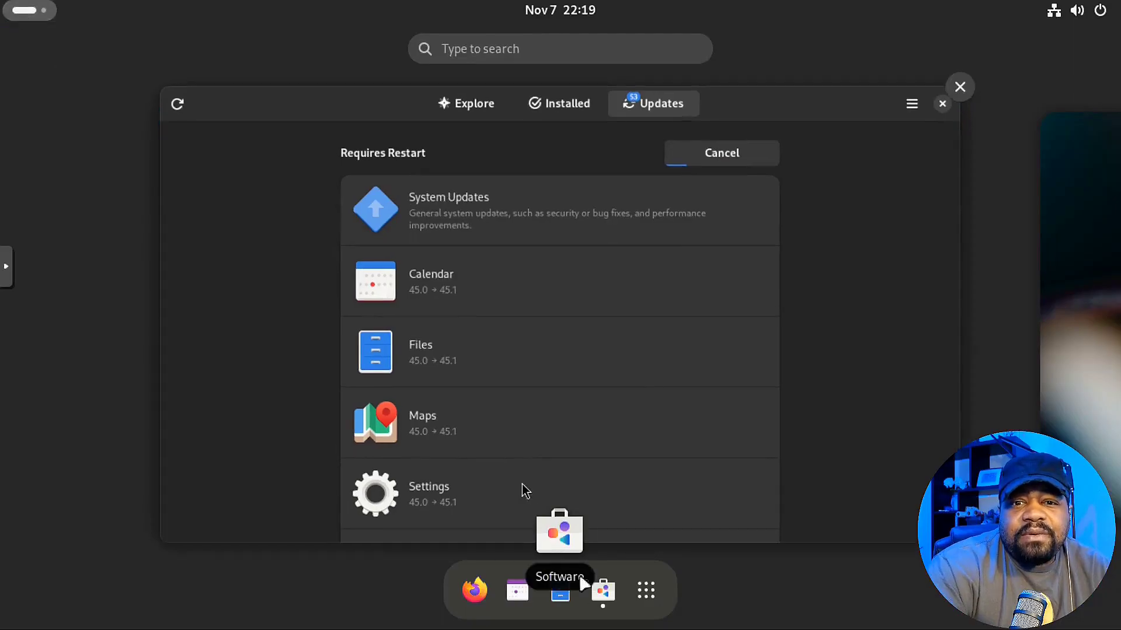
# Open Files on Home, shrink the icons, look into the empty Documents folder, and go back.
pyautogui.click(560, 602)
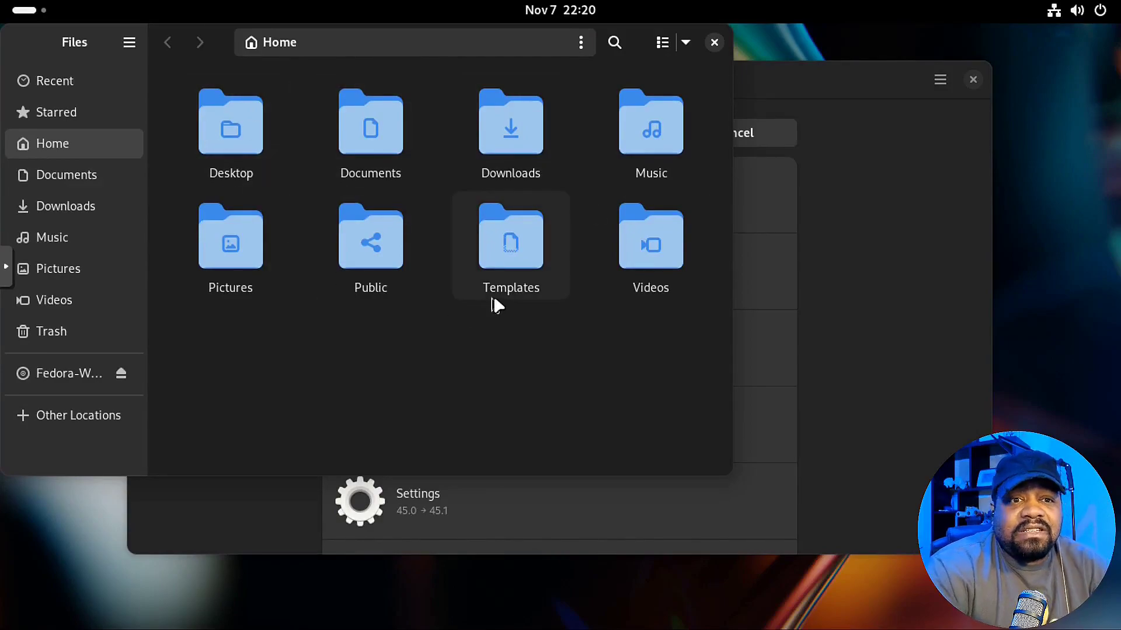
pyautogui.hotkey('ctrl', '-')
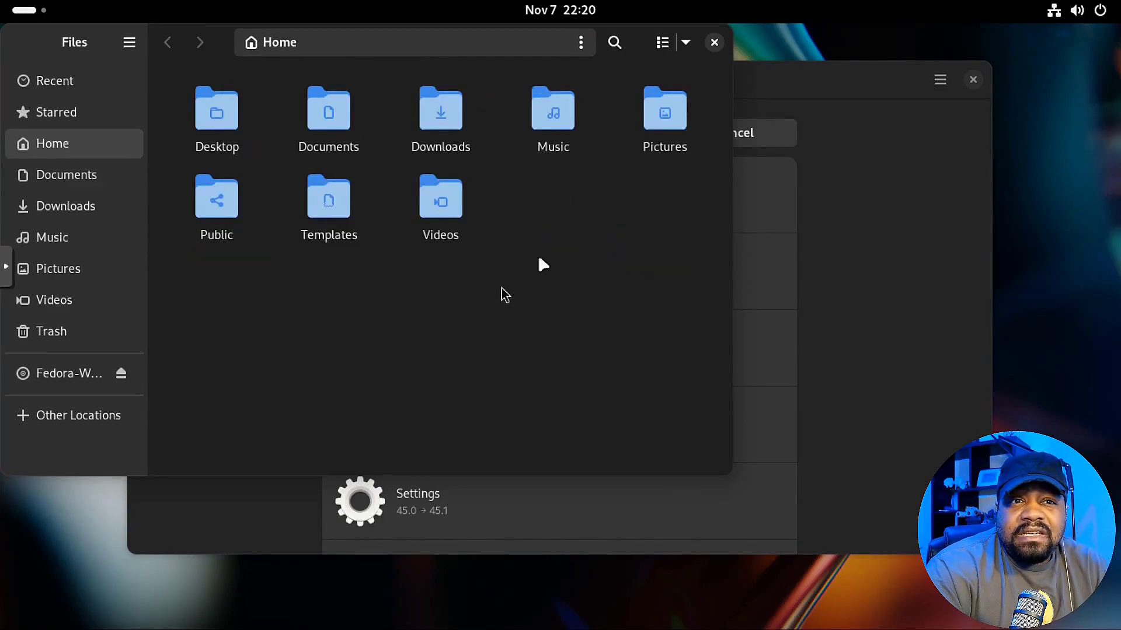
pyautogui.doubleClick(331, 116)
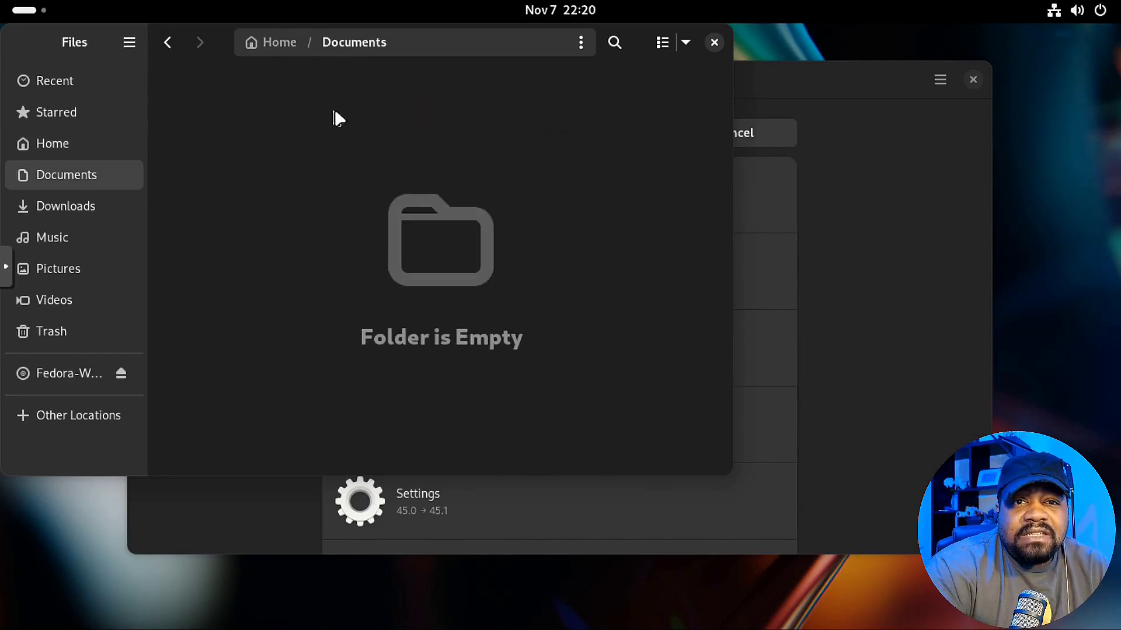
pyautogui.click(168, 42)
pyautogui.moveTo(223, 36); pyautogui.dragTo(297, 38)
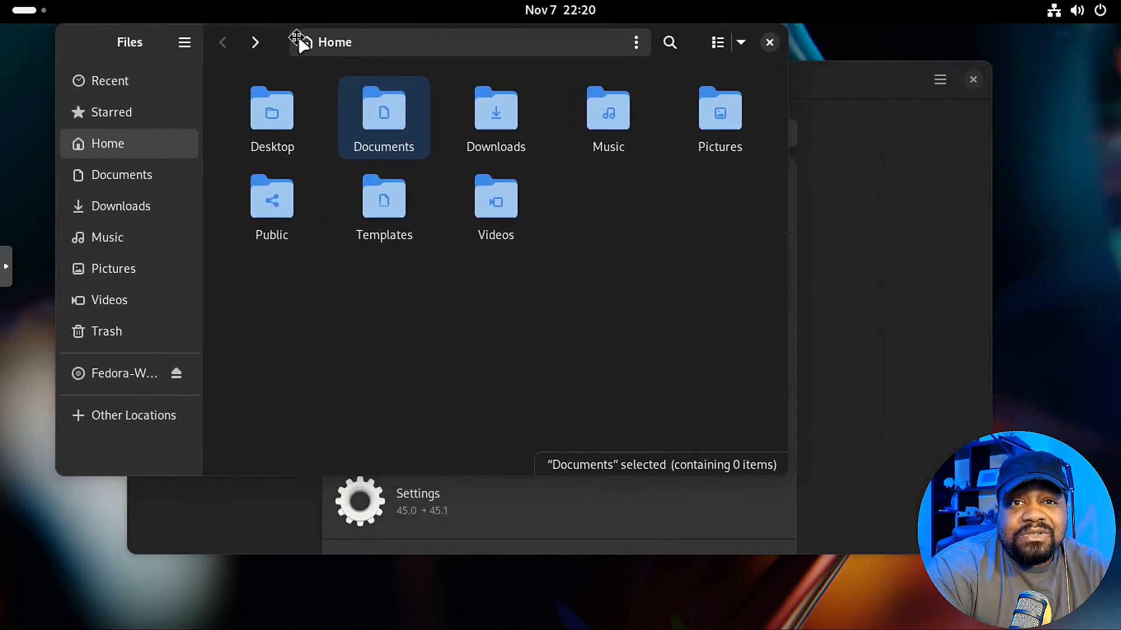
# View the About Files details showing version 45.0, then close them and the file manager.
pyautogui.click(182, 43)
pyautogui.click(220, 367)
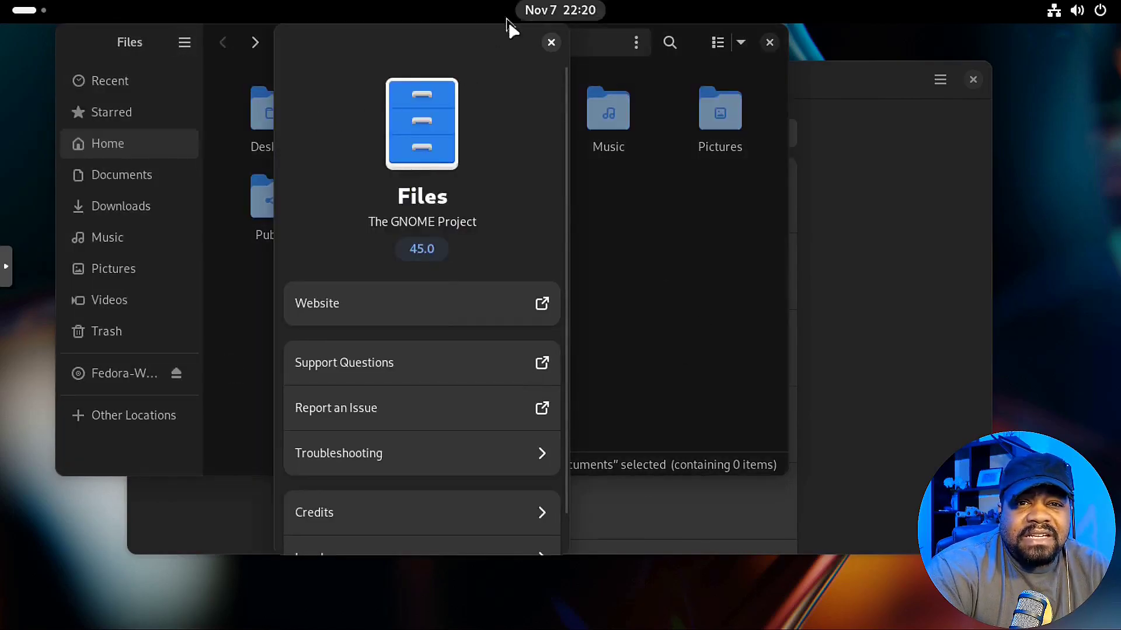
pyautogui.click(557, 42)
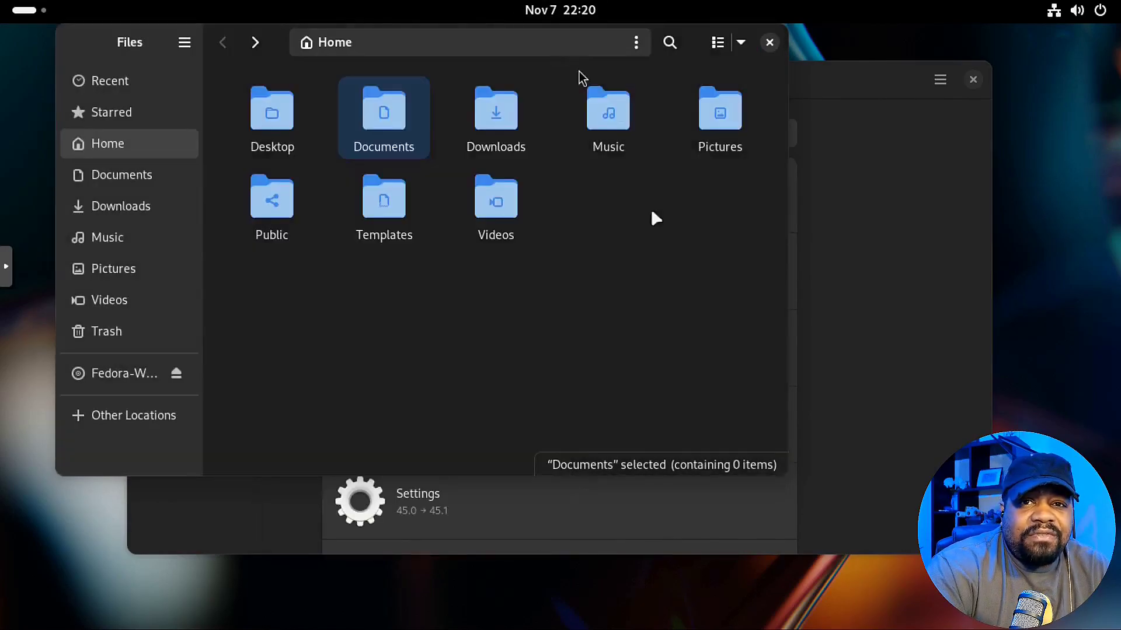
pyautogui.click(770, 41)
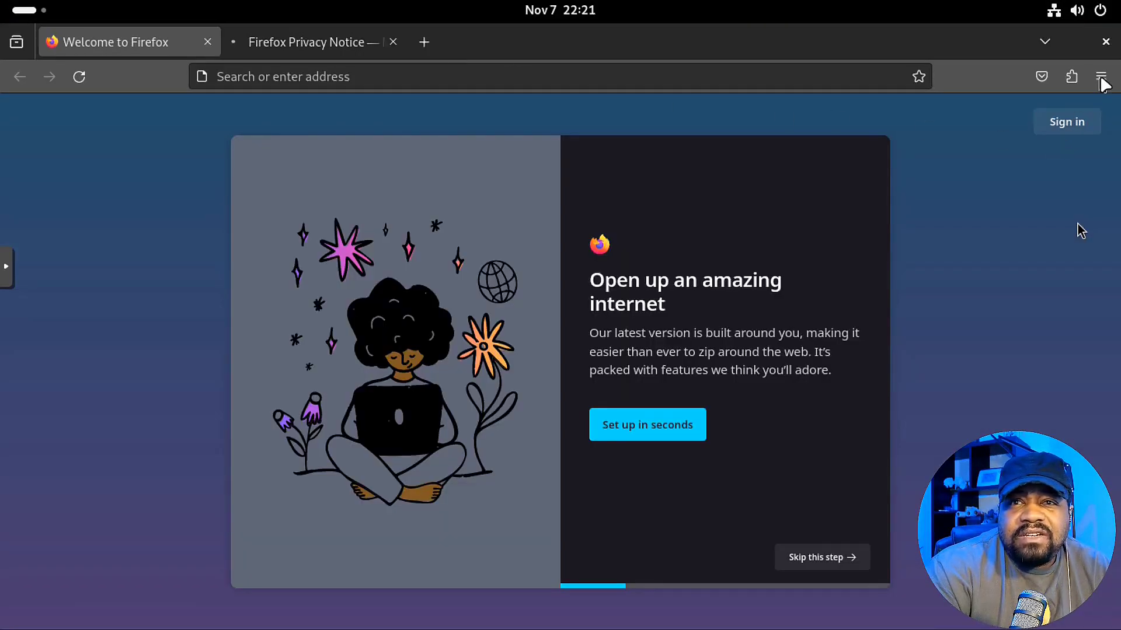
# Check Firefox's version 119.0 (64-bit) via Help > About Firefox, then close the dialog.
pyautogui.click(1102, 78)
pyautogui.click(916, 571)
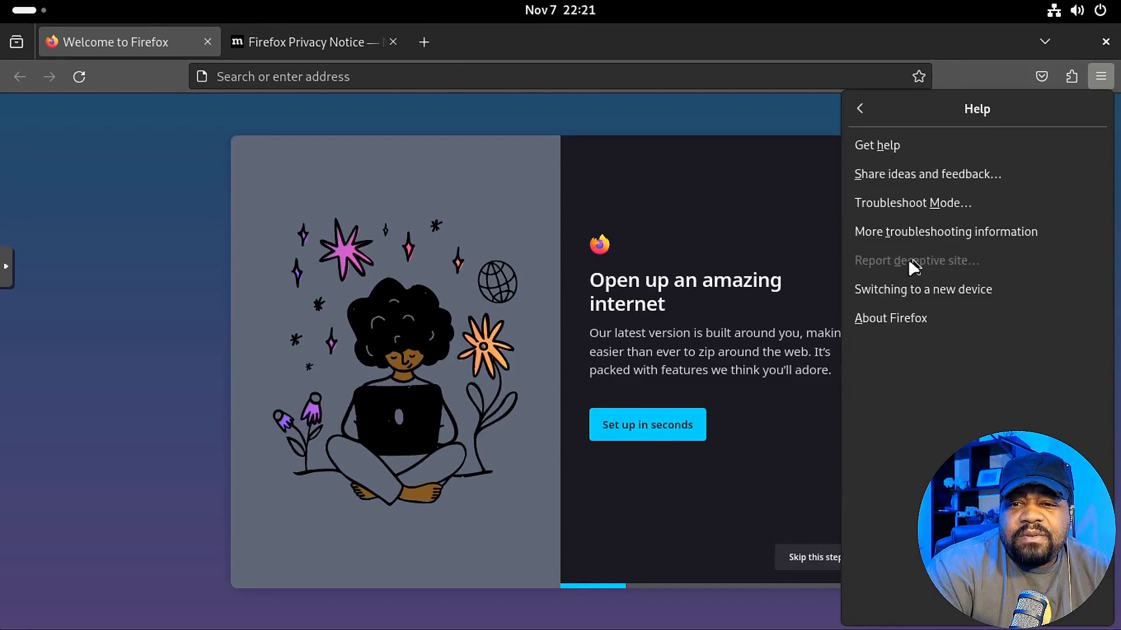
pyautogui.click(933, 318)
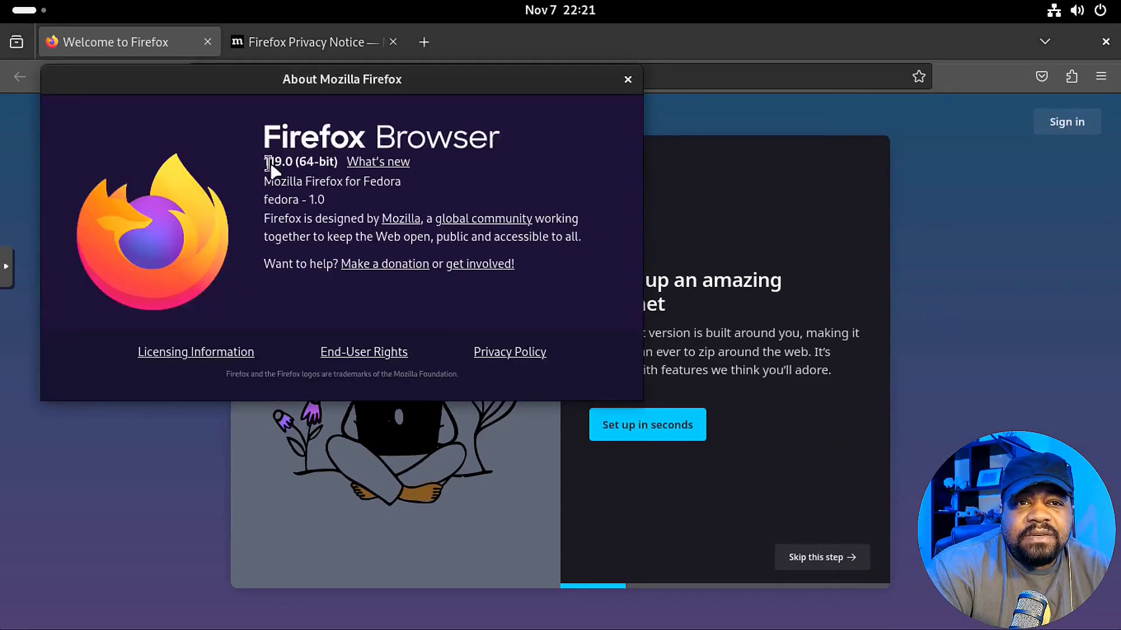
pyautogui.click(628, 80)
# Close Firefox and scroll Software's Requires Restart updates: 45.1 apps, codecs and Noto fonts.
pyautogui.click(1105, 41)
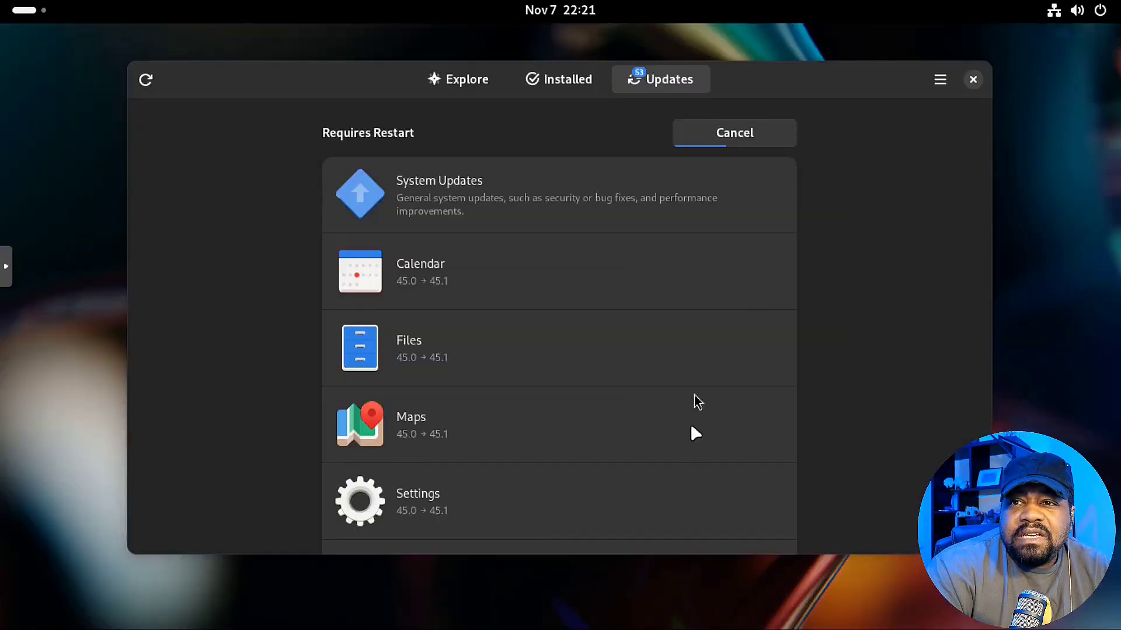
pyautogui.scroll(-20, 425, 371)
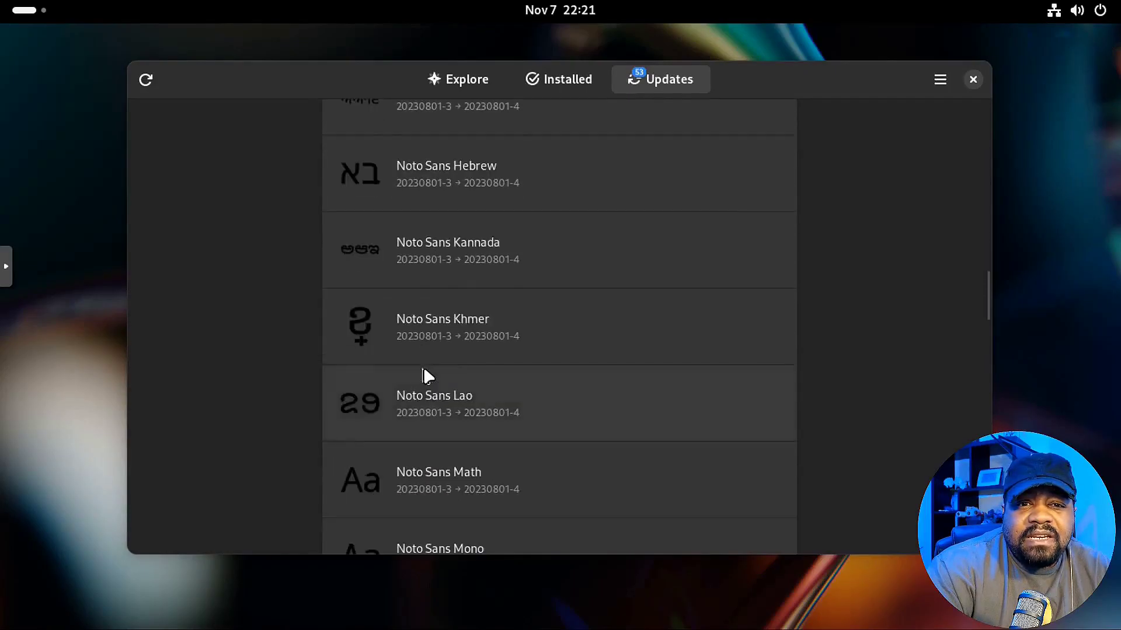
pyautogui.scroll(-20, 425, 375)
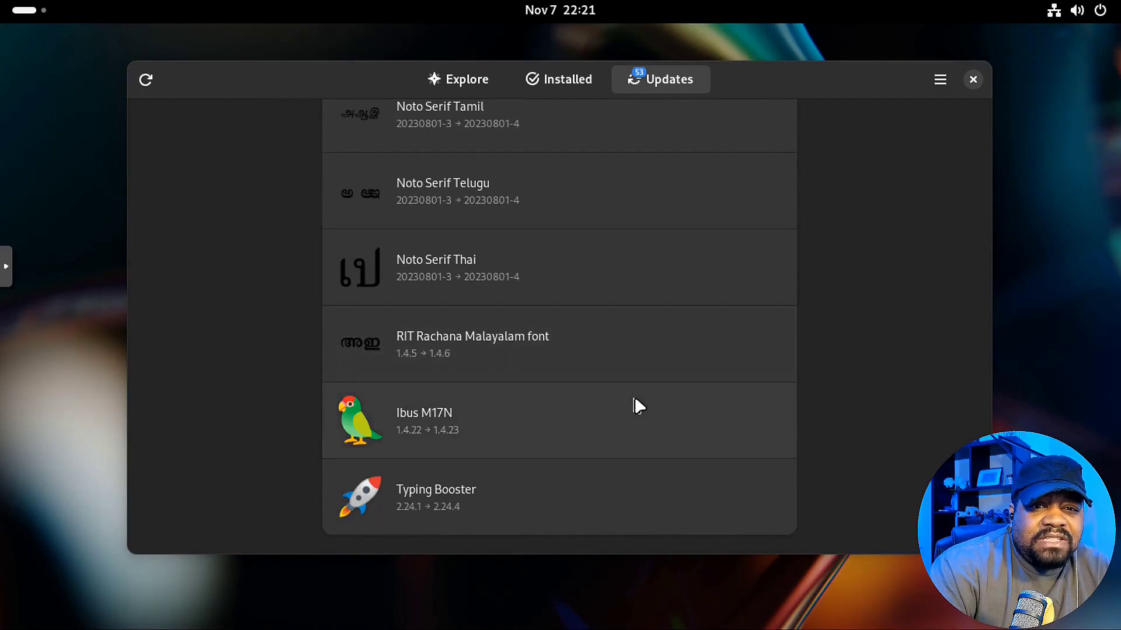
pyautogui.scroll(20, 635, 401)
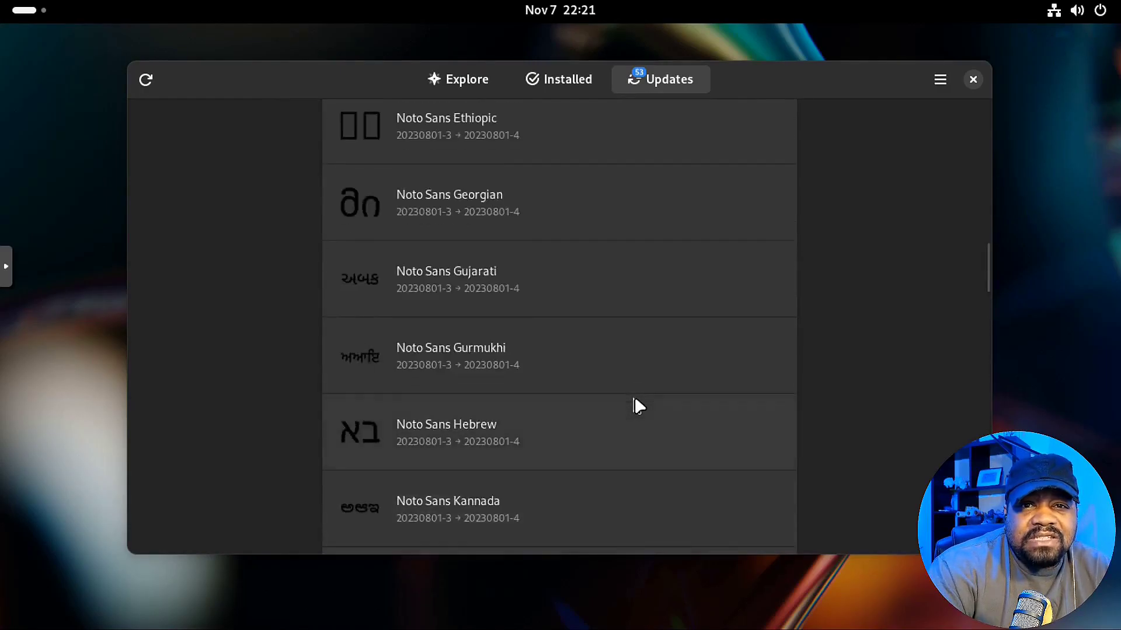
pyautogui.scroll(15, 635, 402)
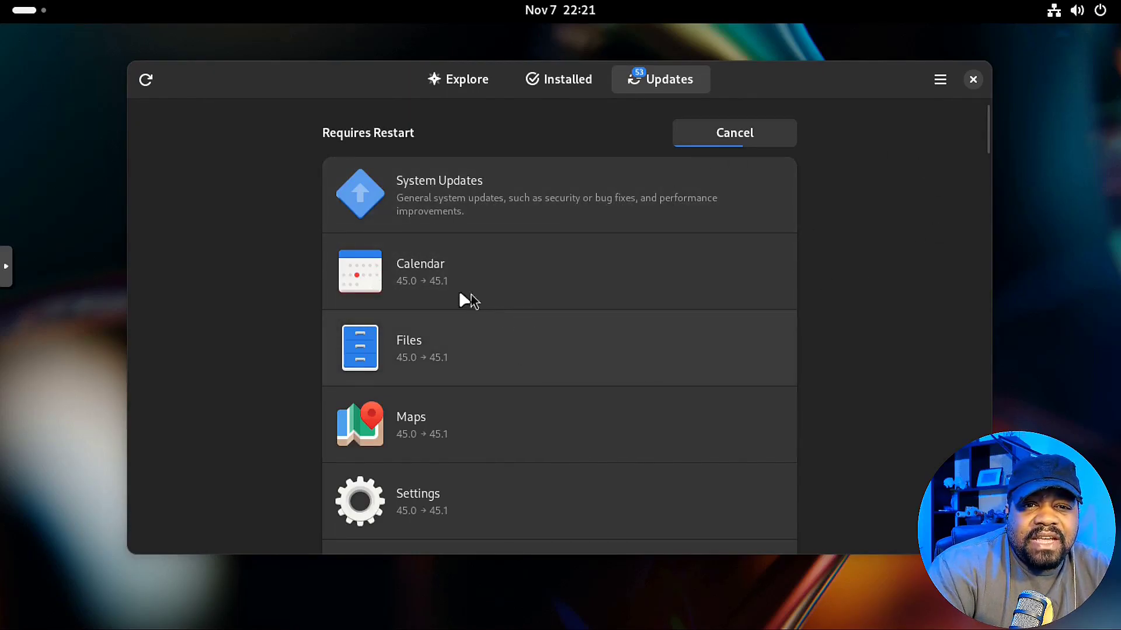
pyautogui.scroll(-3, 530, 313)
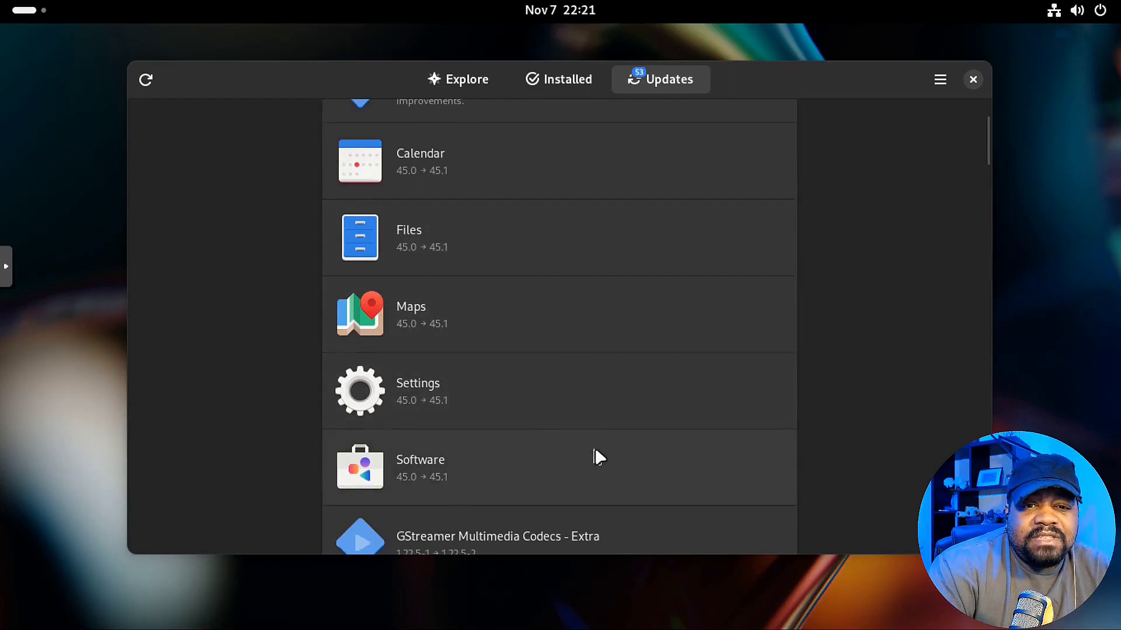
pyautogui.scroll(-7, 666, 345)
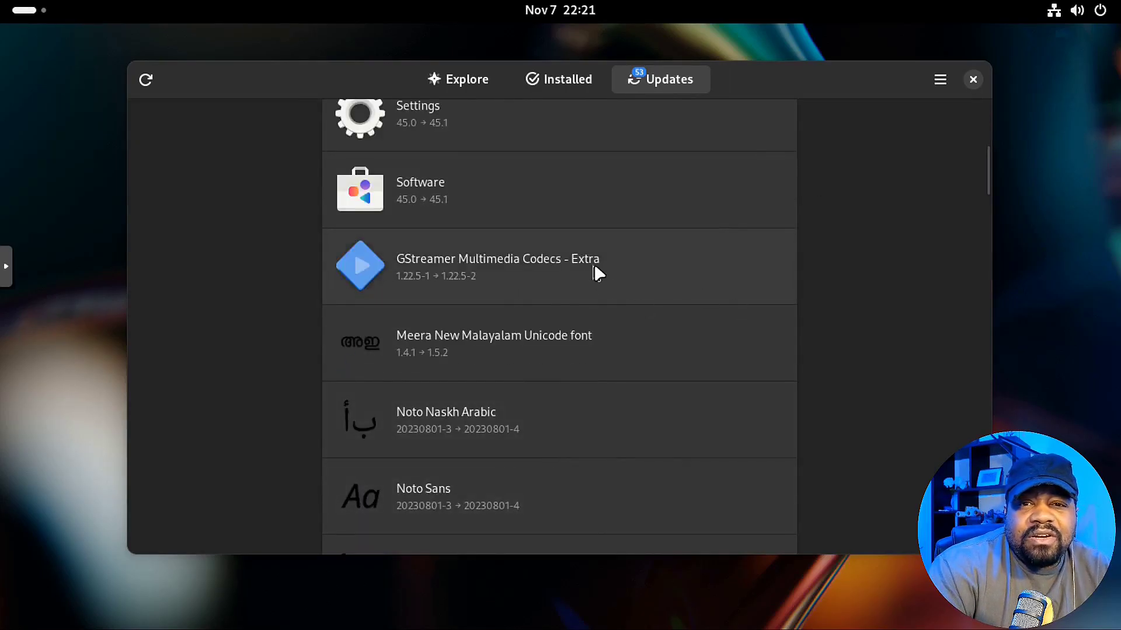
pyautogui.scroll(10, 671, 274)
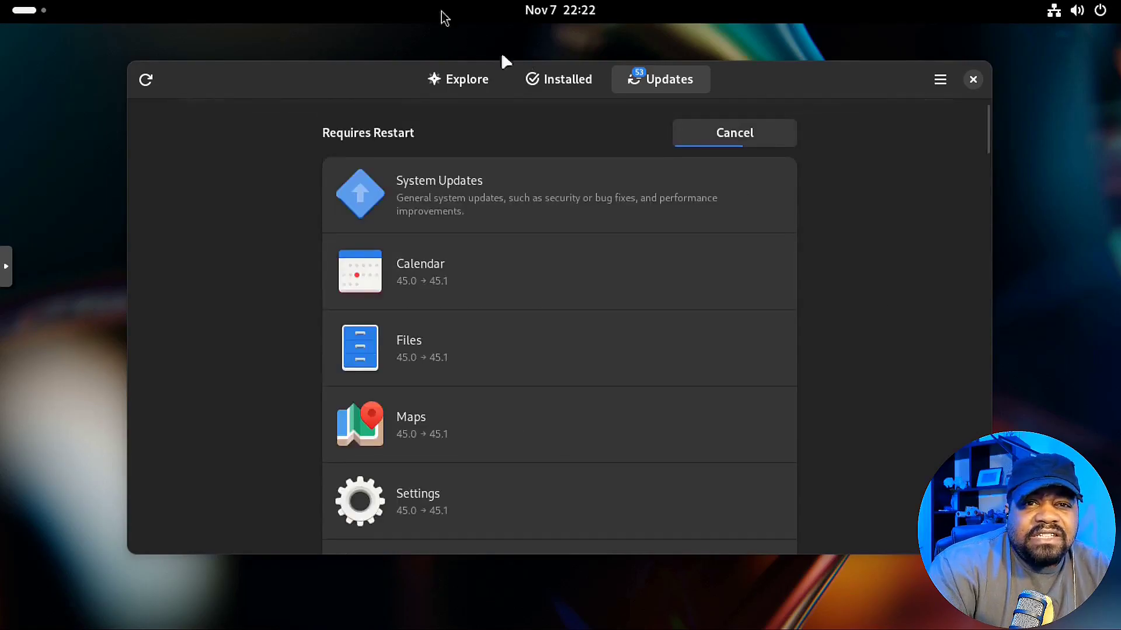
# Look over the Installed apps list, then scroll through the Explore catalogue.
pyautogui.click(561, 81)
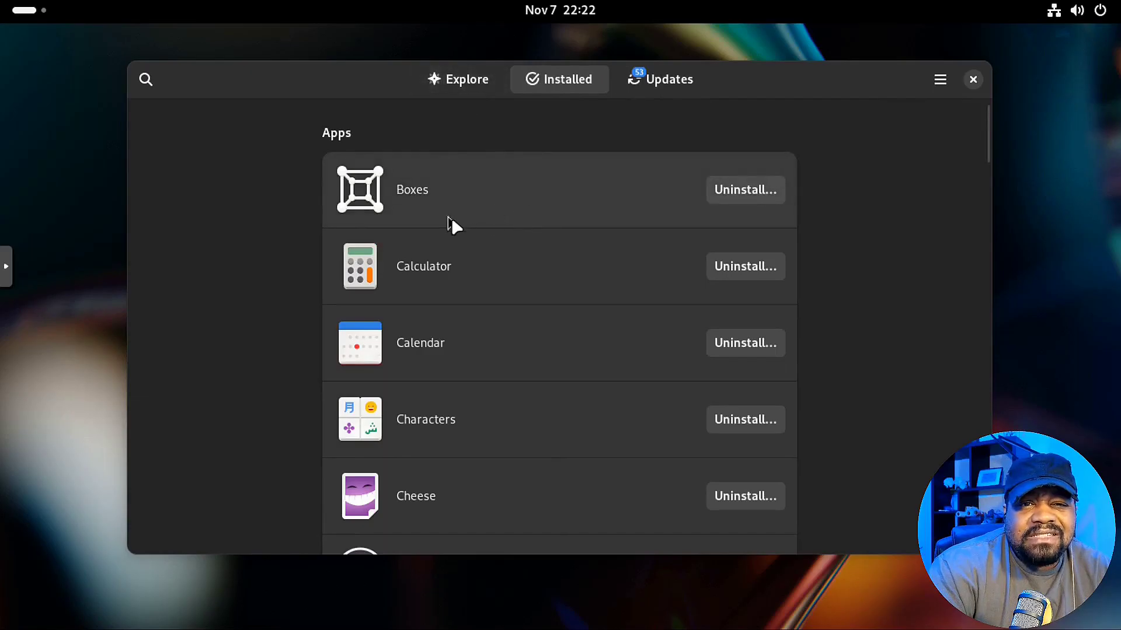
pyautogui.click(458, 82)
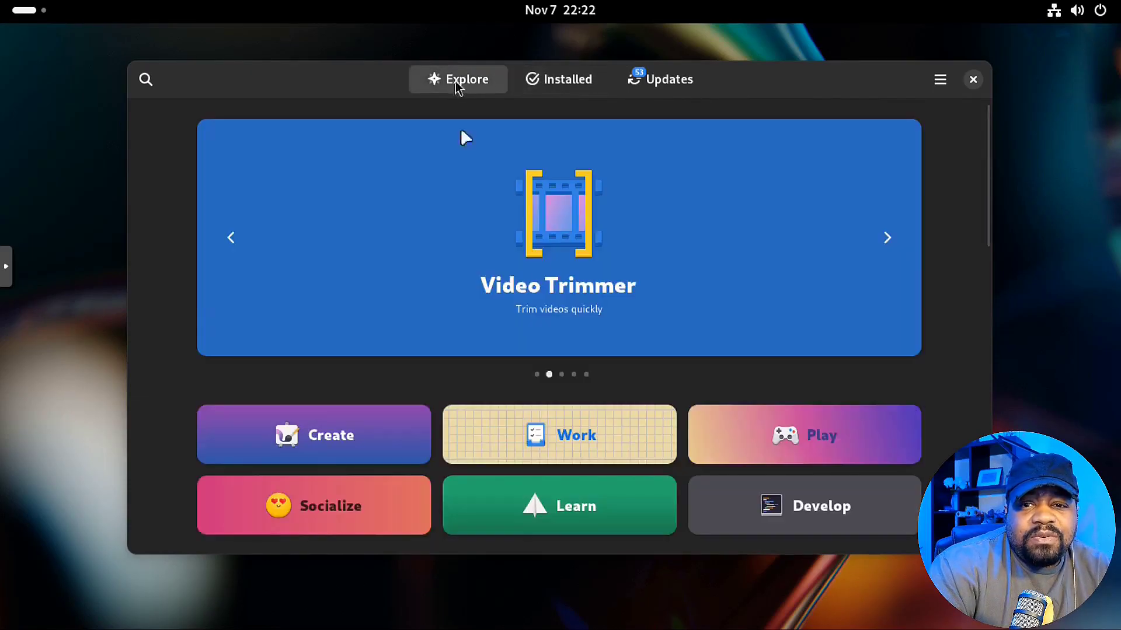
pyautogui.scroll(-4, 618, 391)
pyautogui.scroll(-6, 616, 384)
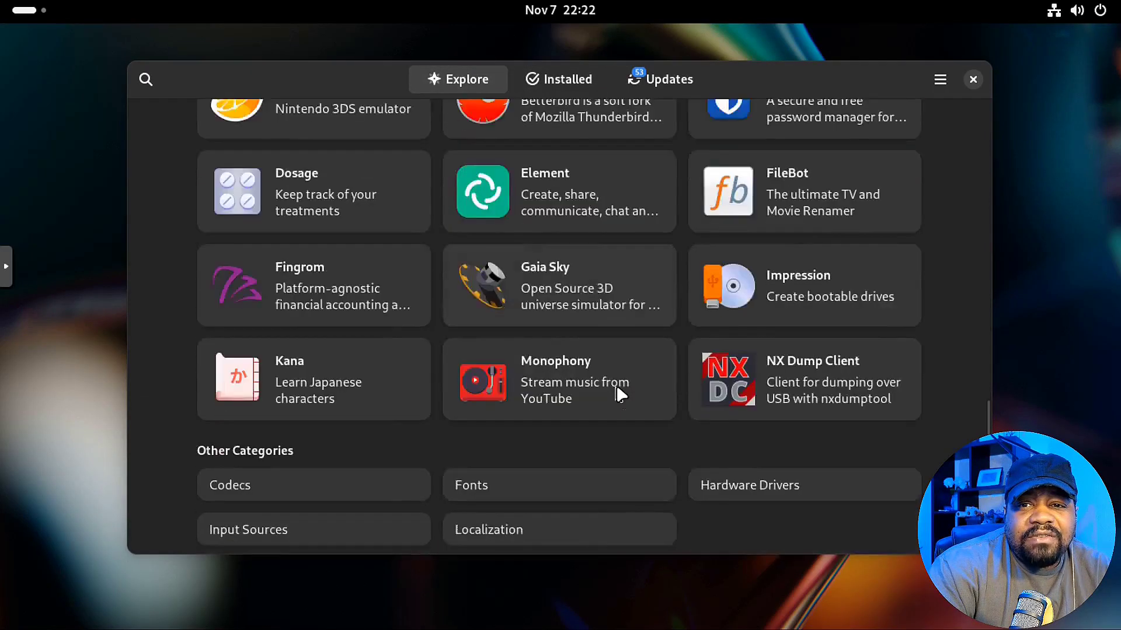
pyautogui.scroll(10, 616, 384)
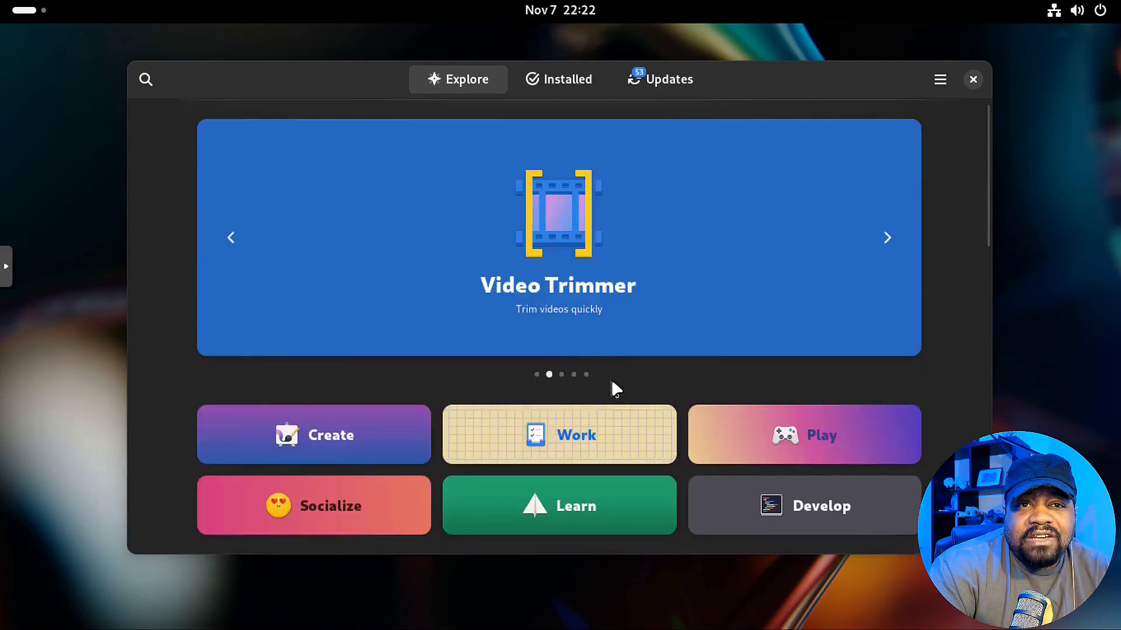
# Toggle app search on and off, go back to Updates, and bring up the Activities overview.
pyautogui.click(147, 78)
pyautogui.click(147, 77)
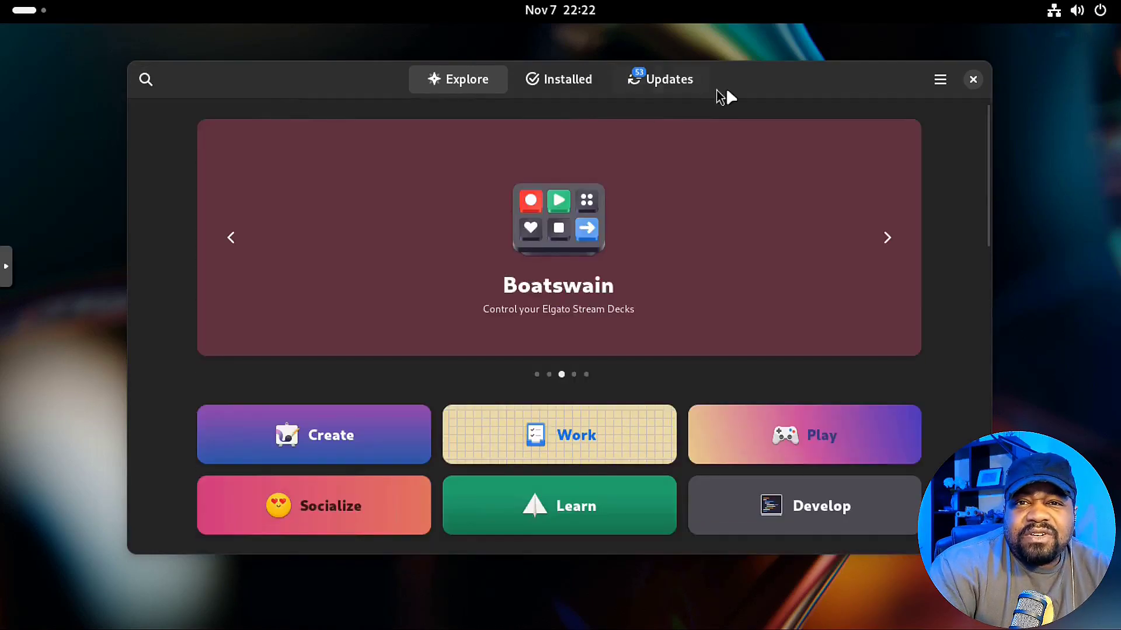
pyautogui.click(682, 83)
pyautogui.click(24, 10)
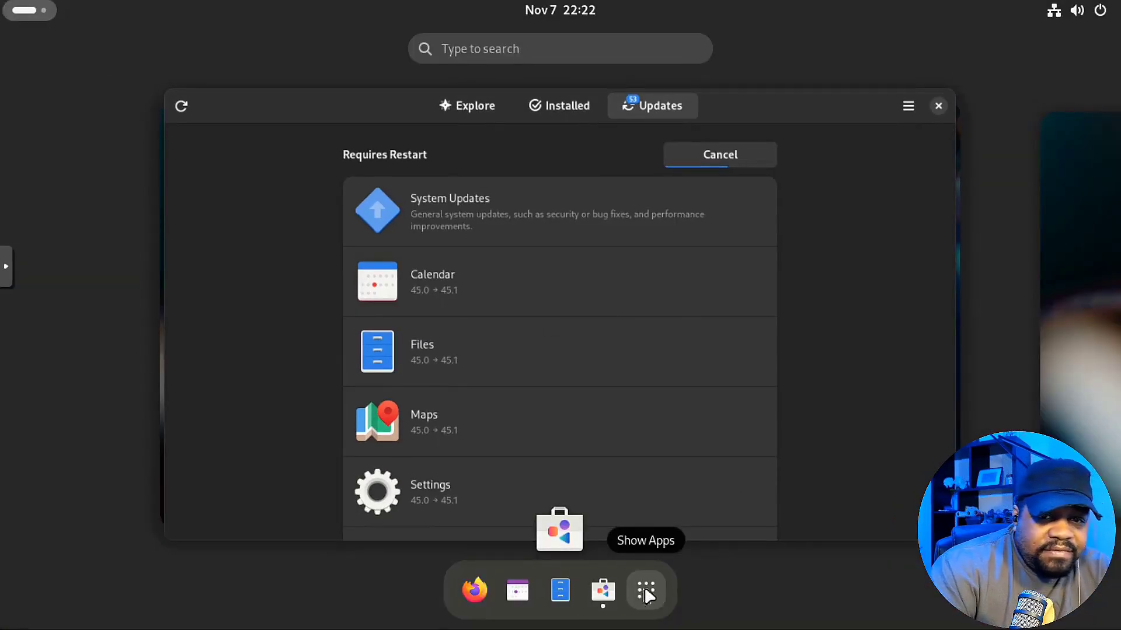
# Launch and close Calendar from the dock, then show the full application grid.
pyautogui.click(516, 592)
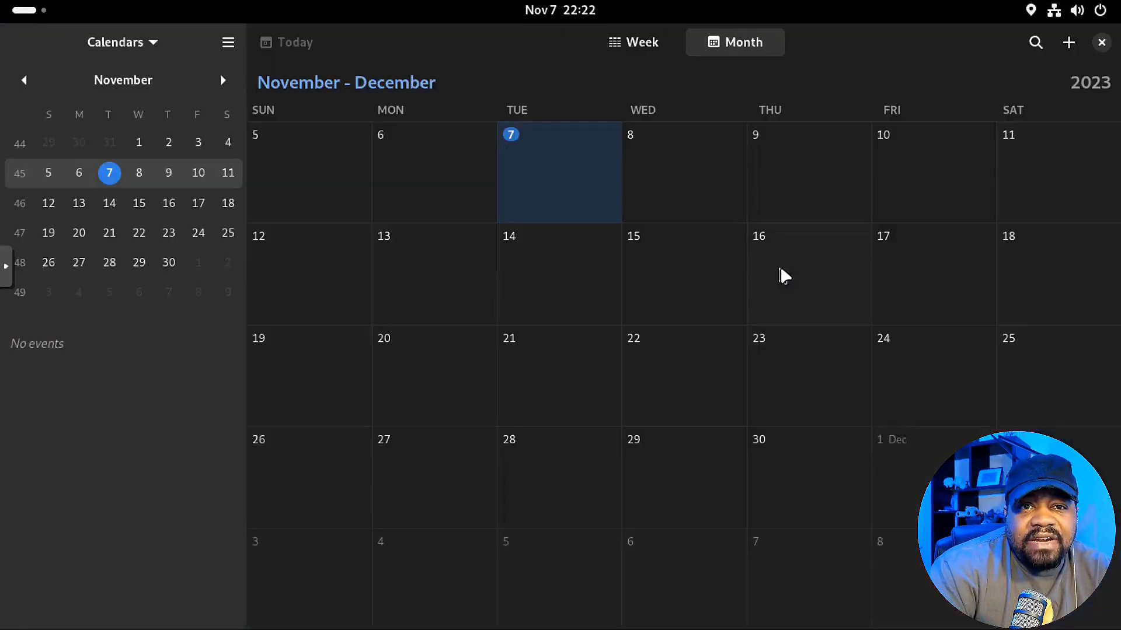
pyautogui.click(1102, 43)
pyautogui.press('super')
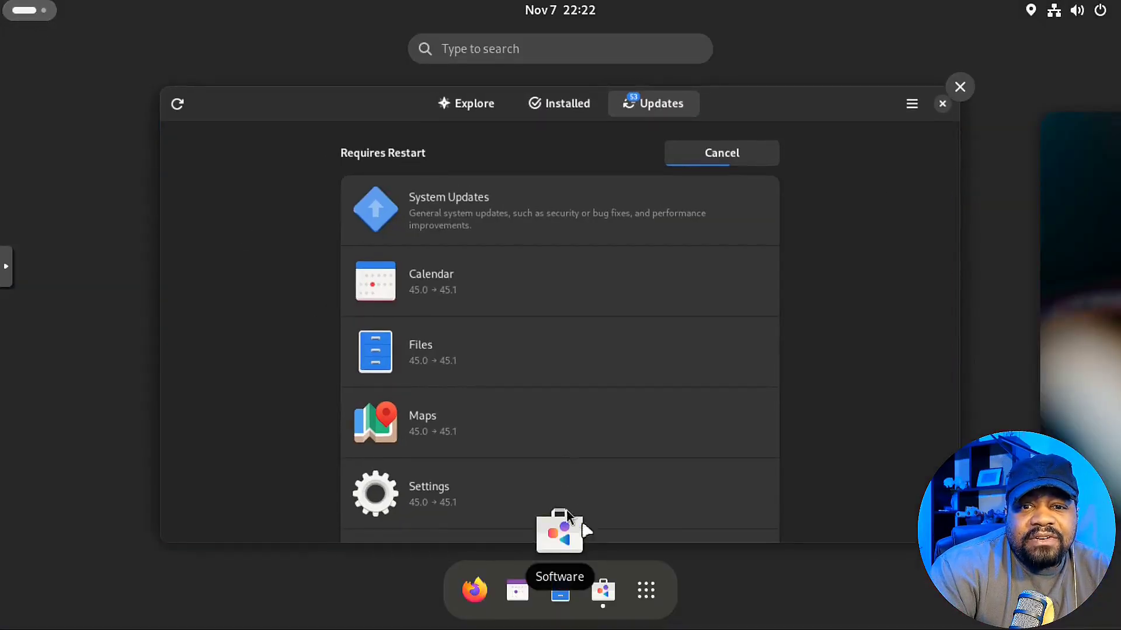
pyautogui.click(645, 591)
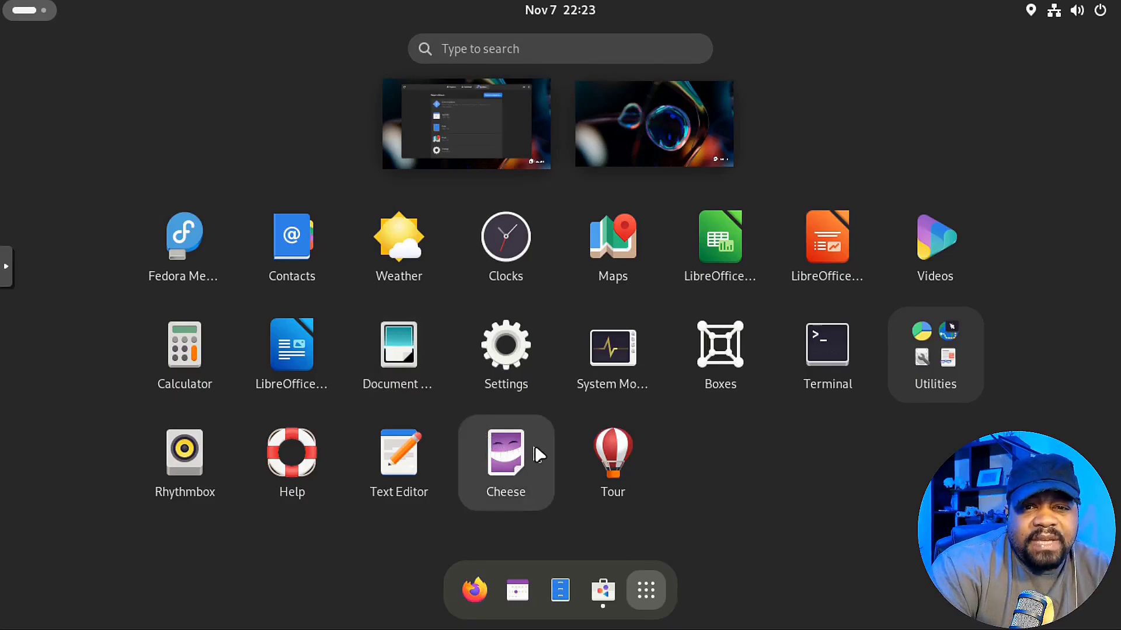
# Launch Rhythmbox, enlarge its window to view the empty music library, then close it.
pyautogui.click(179, 467)
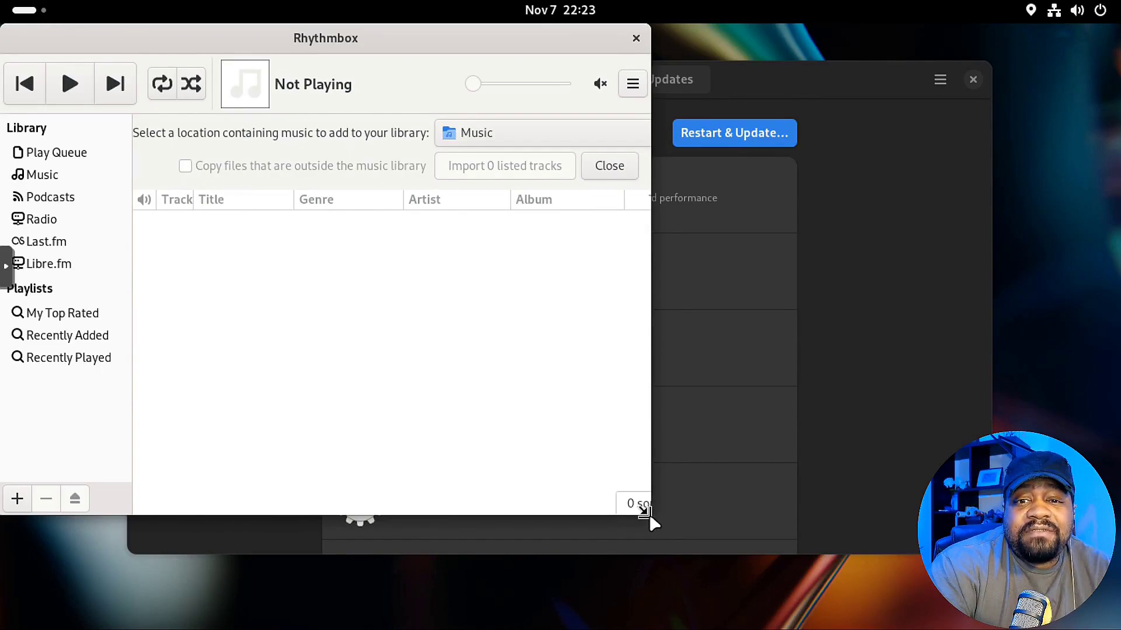
pyautogui.moveTo(649, 514); pyautogui.dragTo(1068, 566)
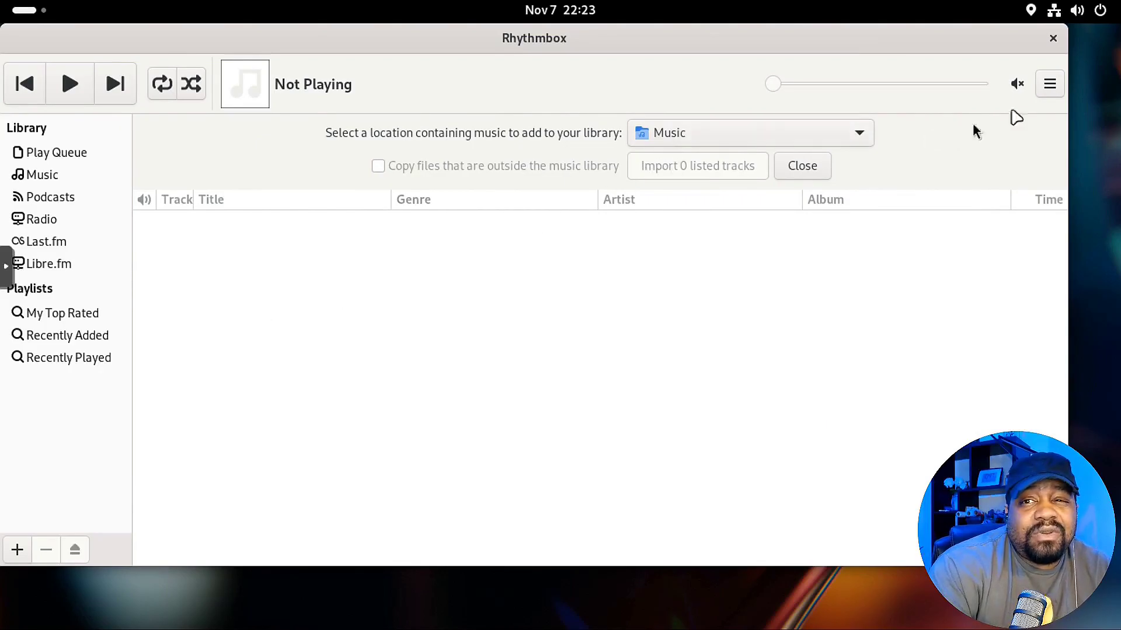
pyautogui.click(1053, 39)
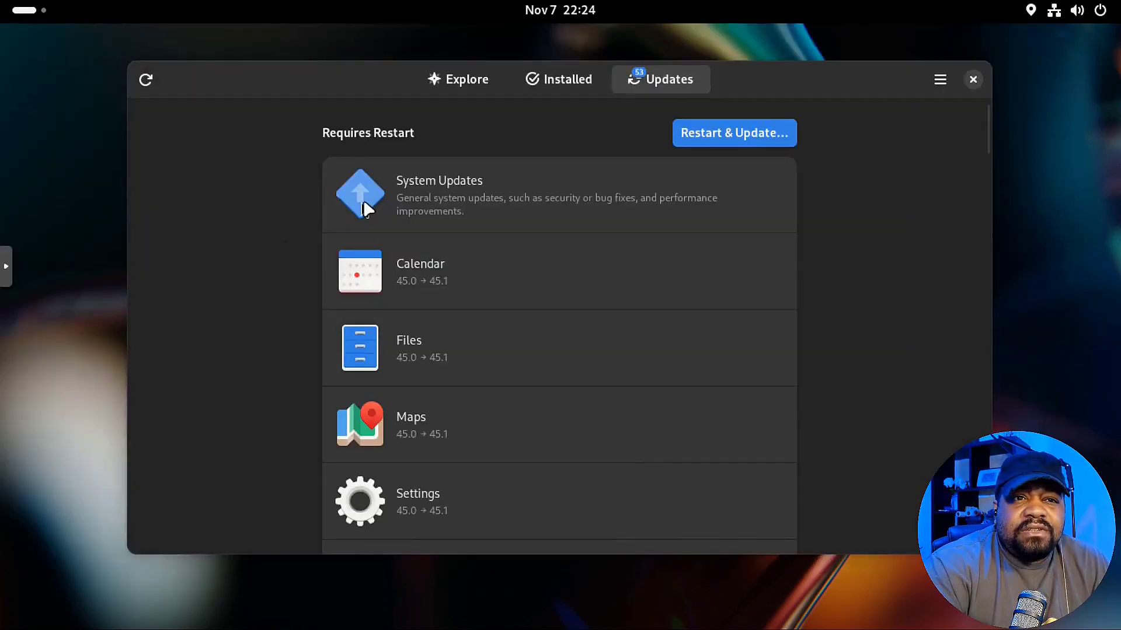
# From the app grid, open the Utilities folder listing Disks, Logs, Fonts and Characters.
pyautogui.click(26, 11)
pyautogui.click(645, 591)
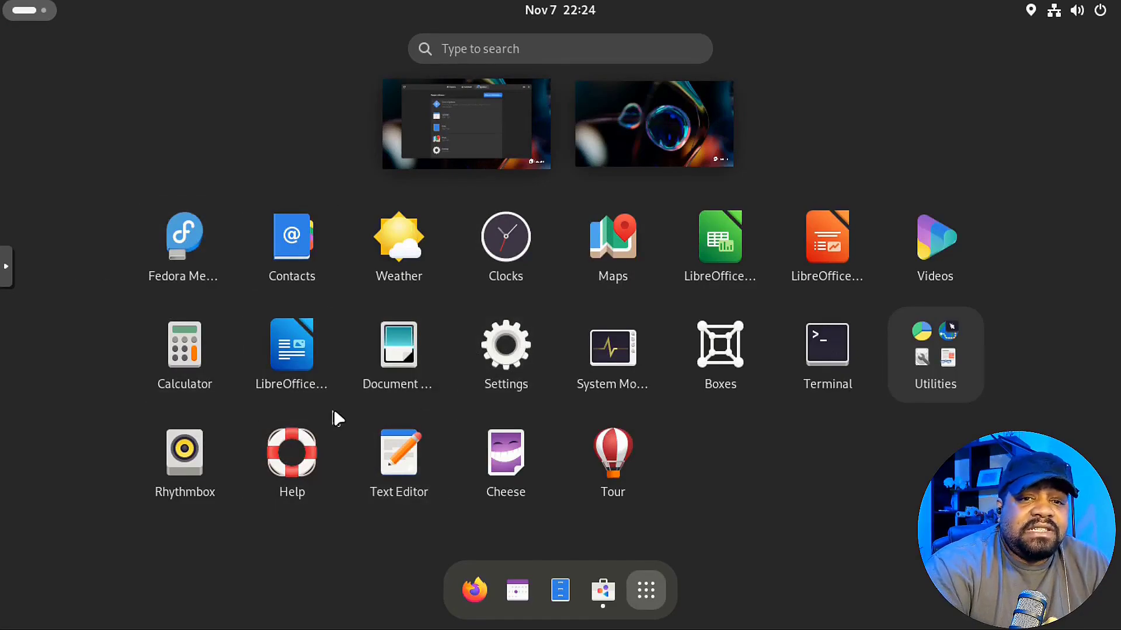
pyautogui.click(921, 357)
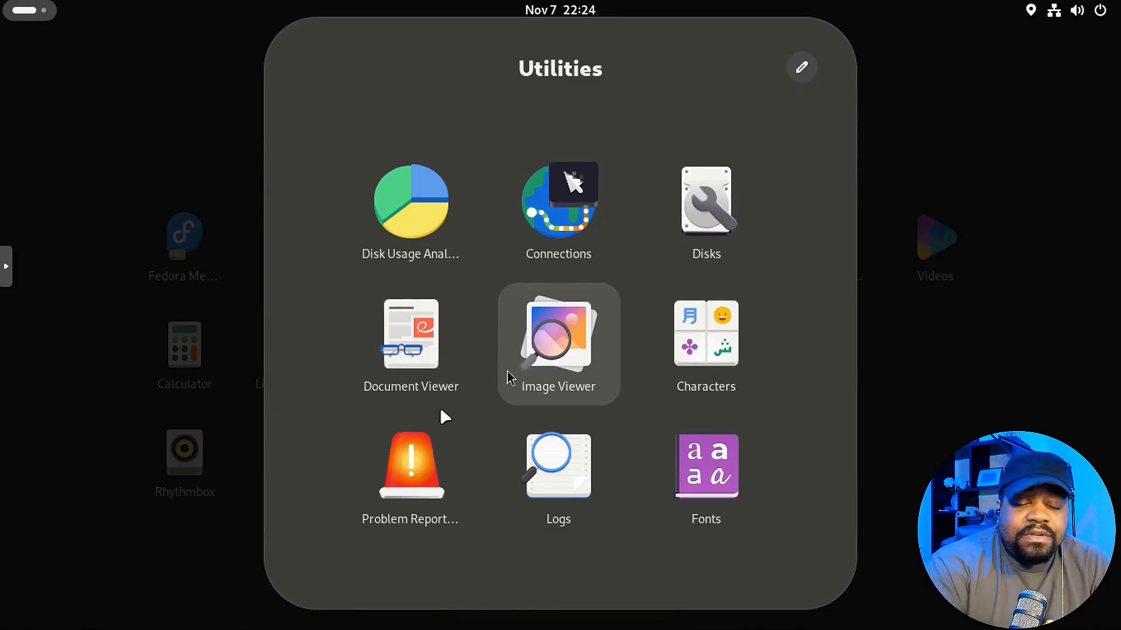
# Launch Logs, browse Important and All entries, filter to Applications, then close it.
pyautogui.click(585, 494)
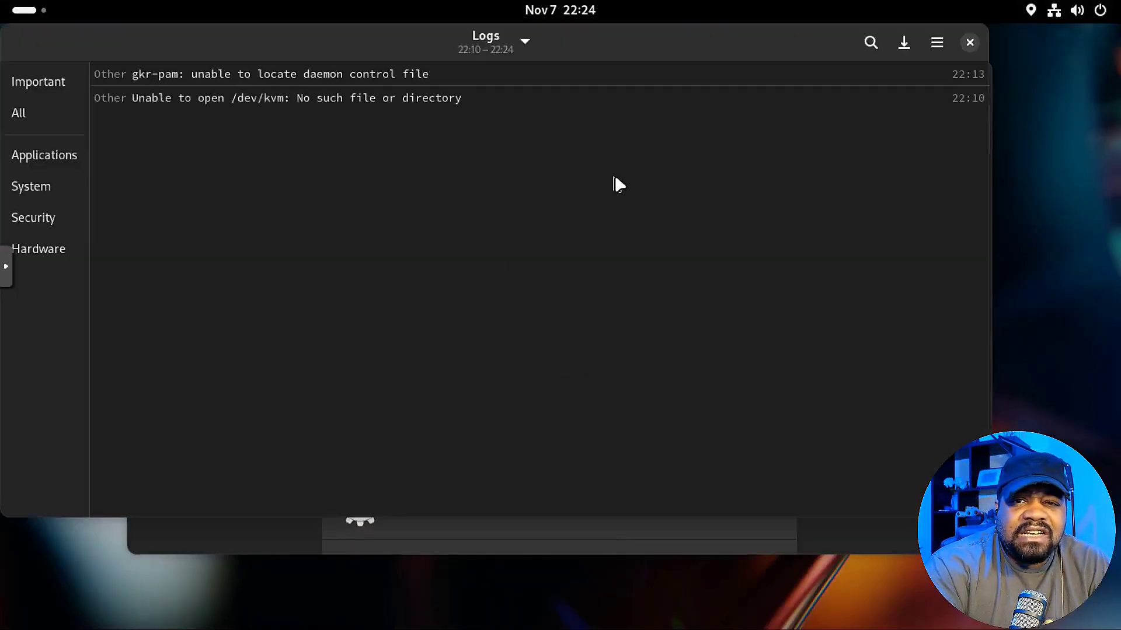
pyautogui.click(52, 83)
pyautogui.click(53, 113)
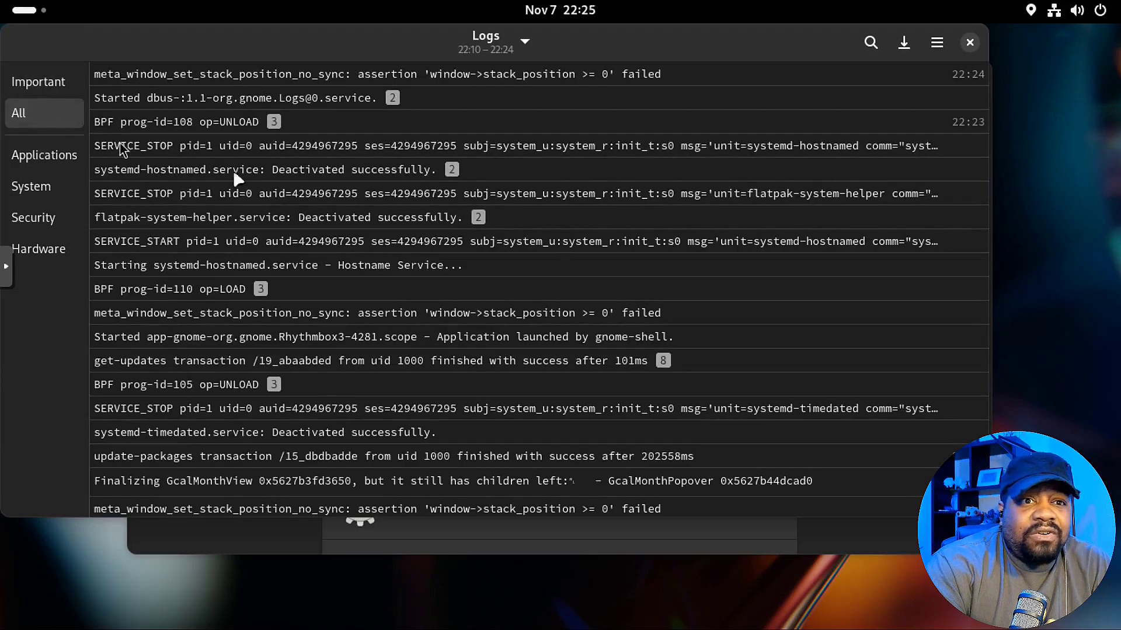
pyautogui.scroll(-5, 554, 263)
pyautogui.scroll(-5, 552, 254)
pyautogui.scroll(5, 552, 254)
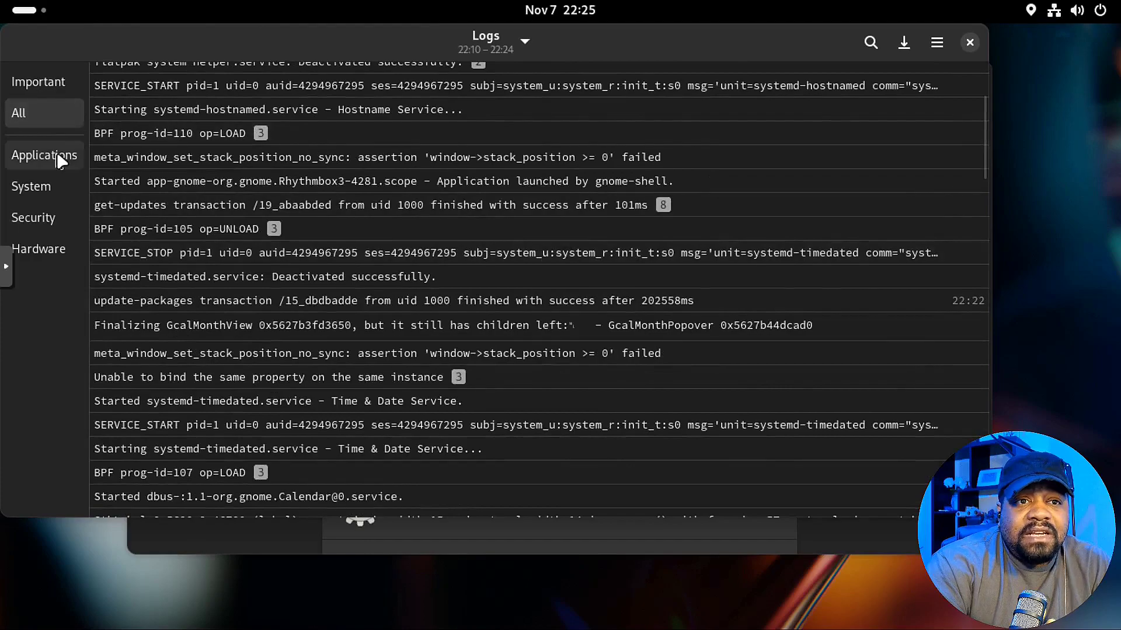
pyautogui.click(51, 160)
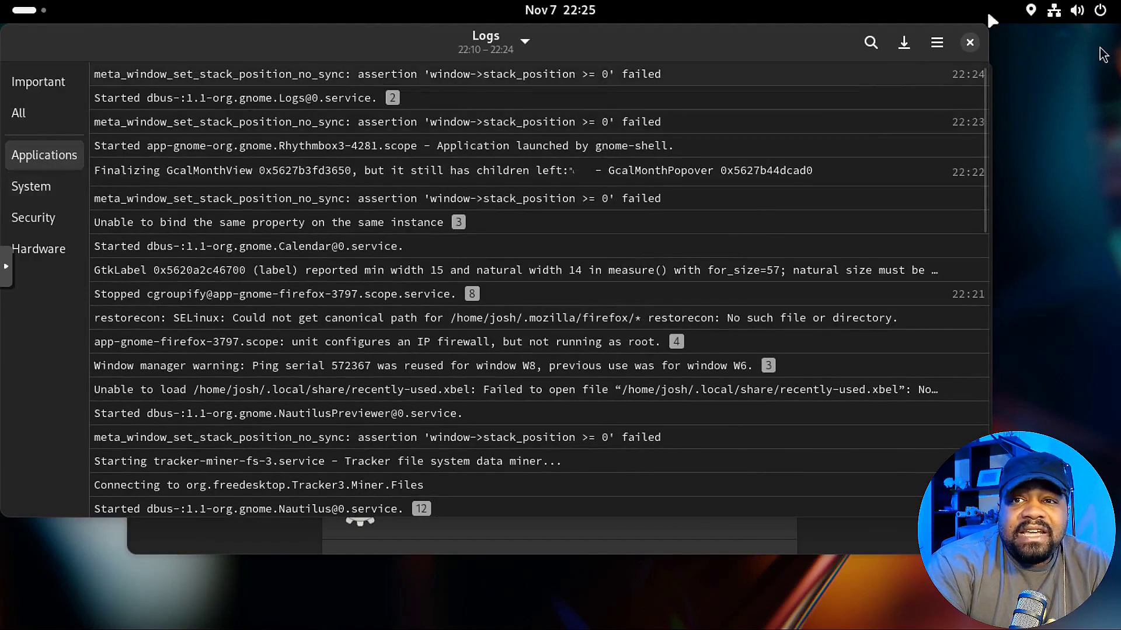
pyautogui.click(969, 42)
# Launch System Monitor from the app grid and move its window away from the corner.
pyautogui.click(22, 12)
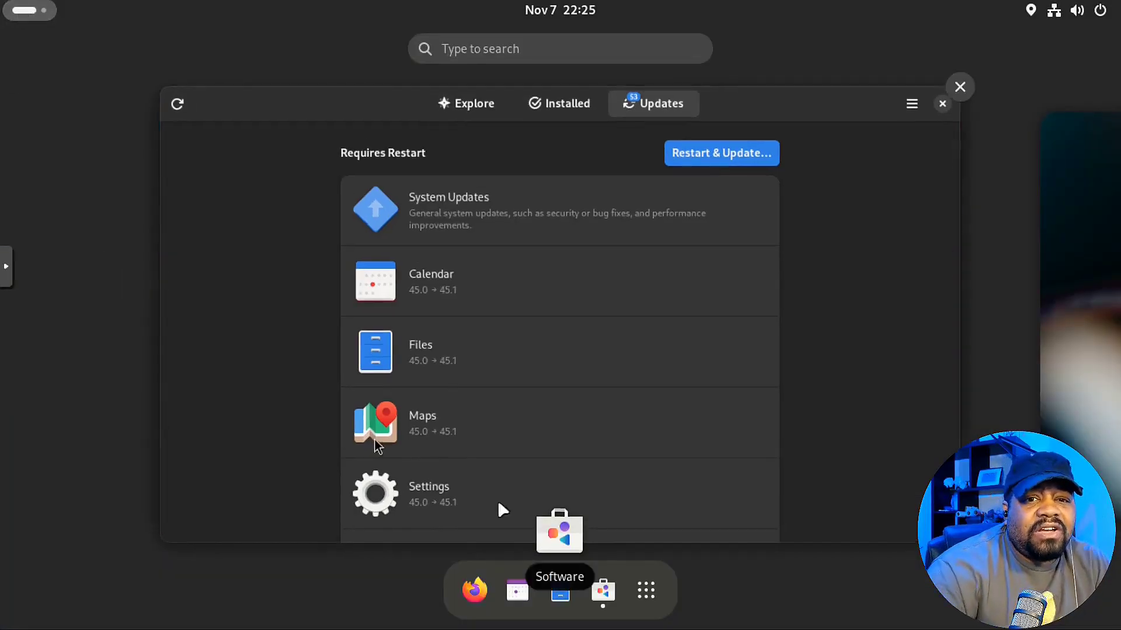
pyautogui.click(648, 588)
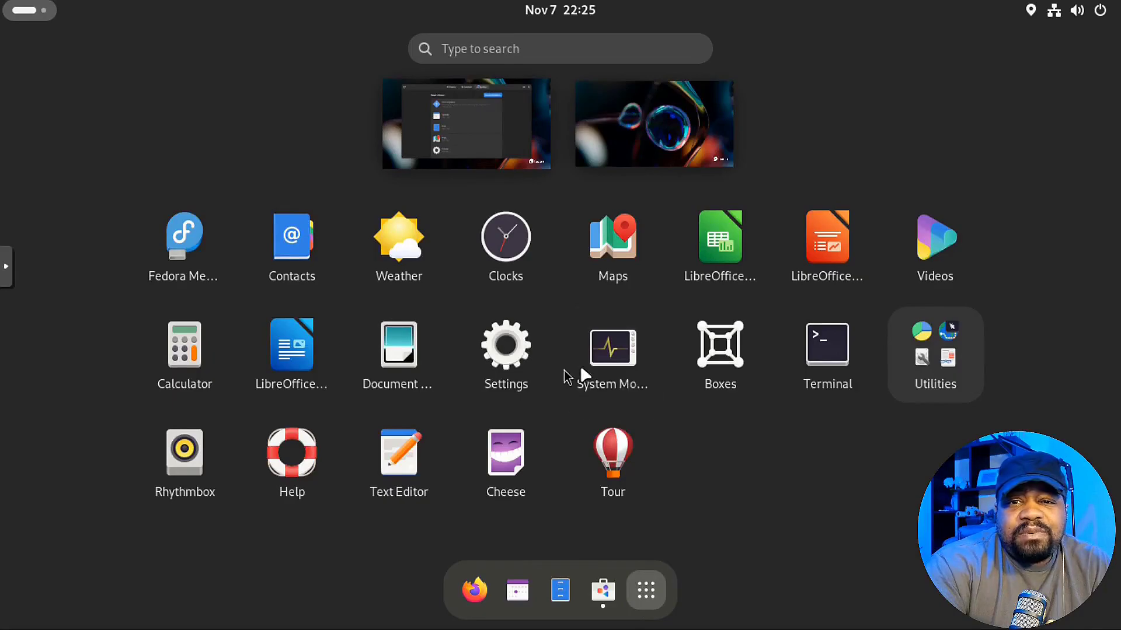
pyautogui.click(604, 371)
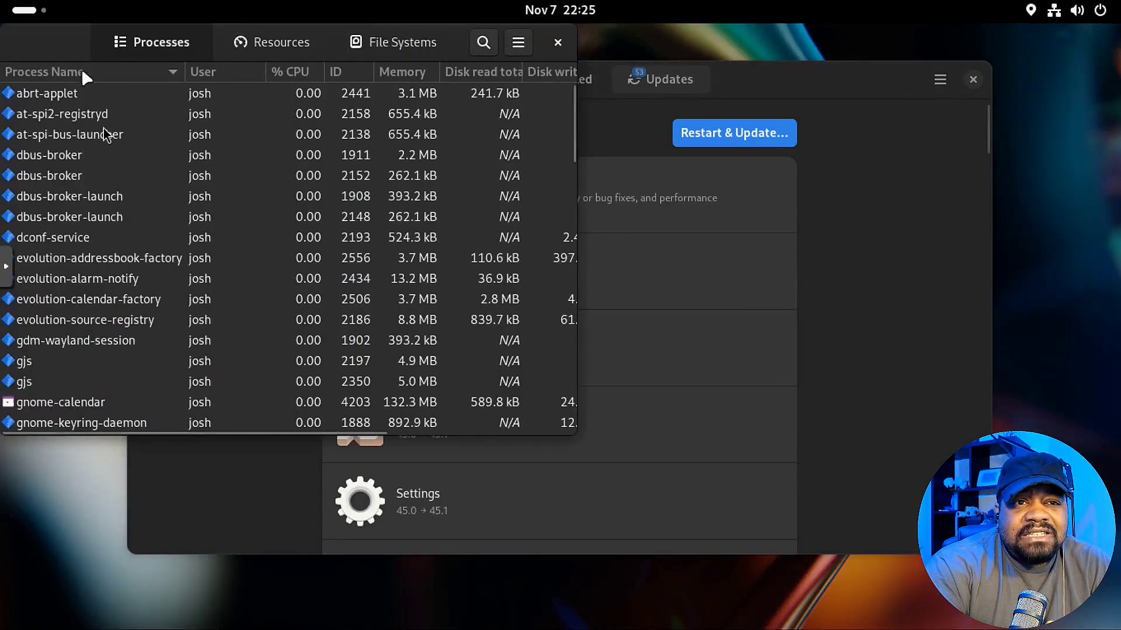
pyautogui.moveTo(54, 40); pyautogui.dragTo(120, 71)
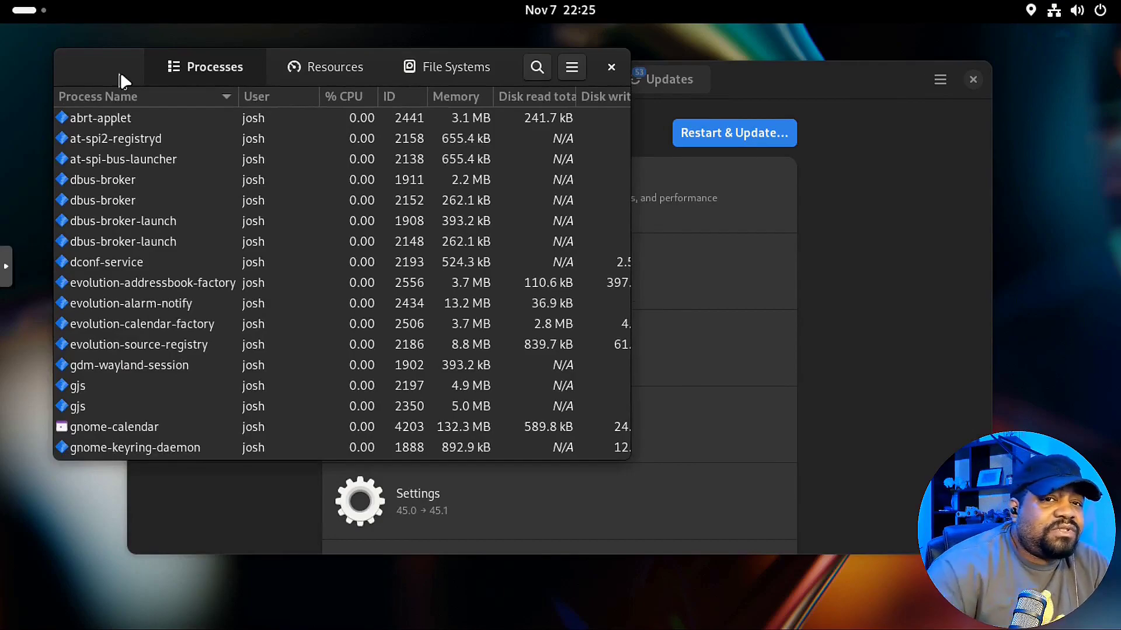
# Check the Resources graphs and File Systems disk usage, then return to Processes.
pyautogui.click(315, 76)
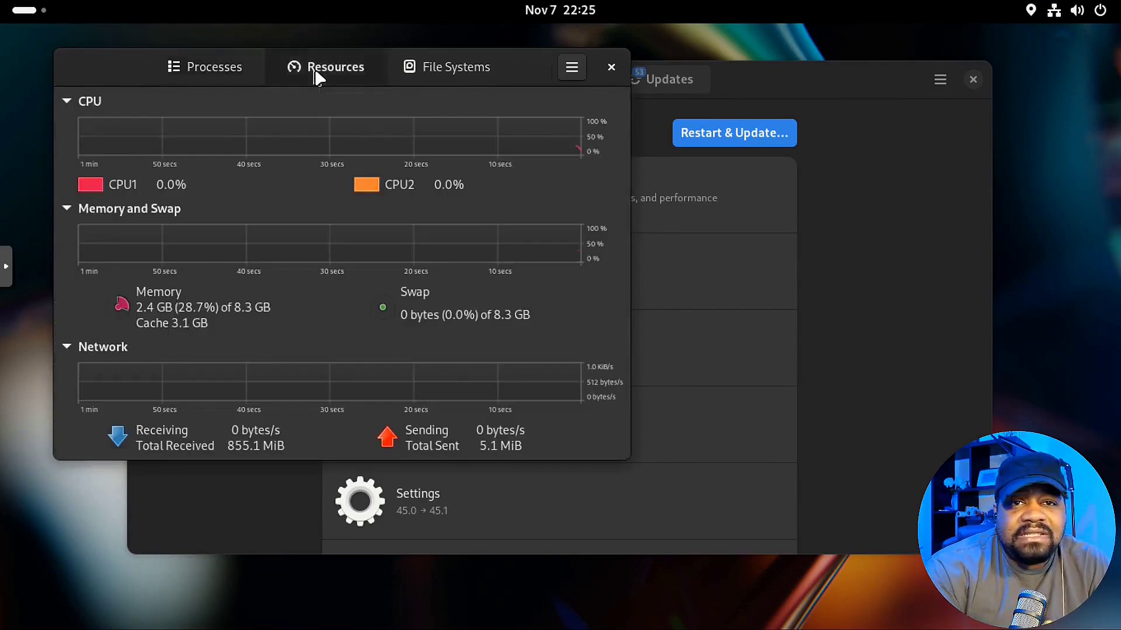
pyautogui.click(474, 69)
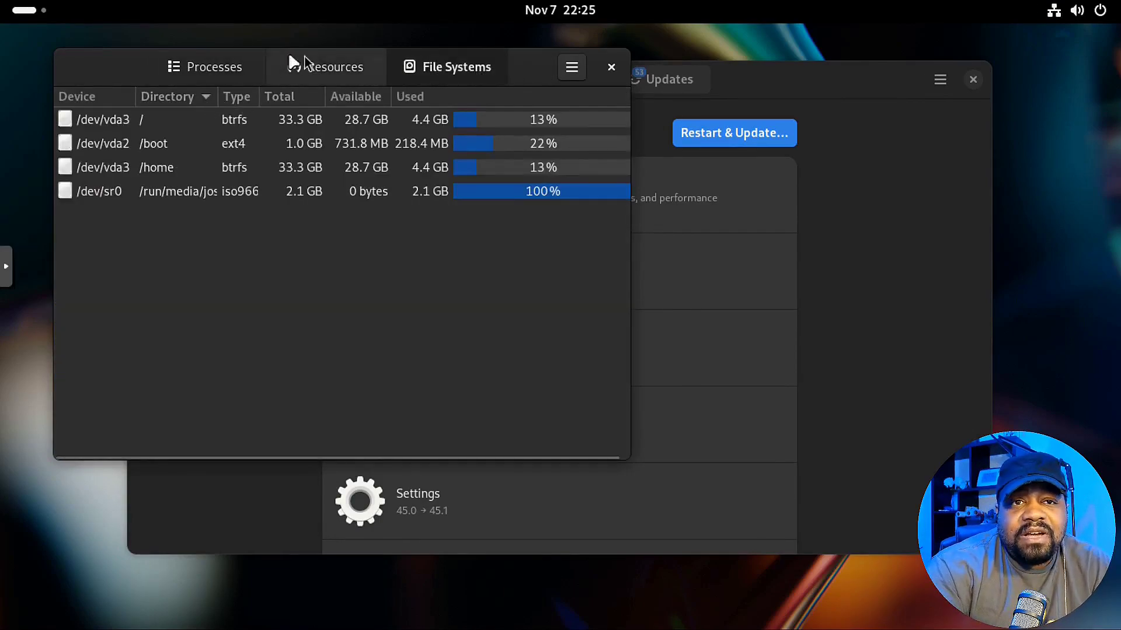
pyautogui.click(218, 65)
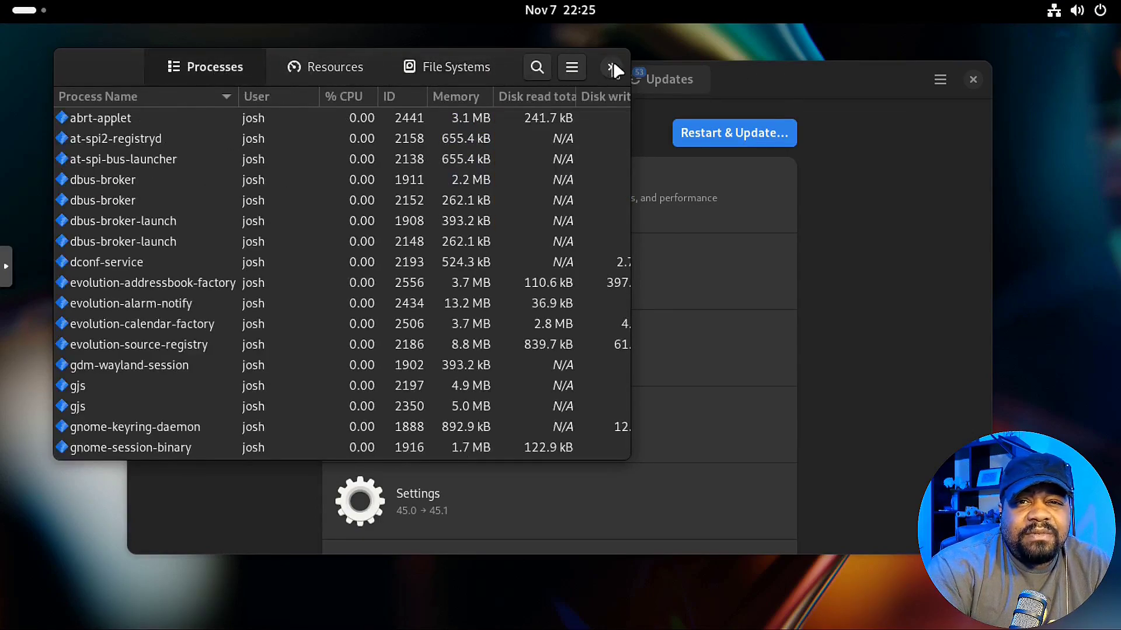